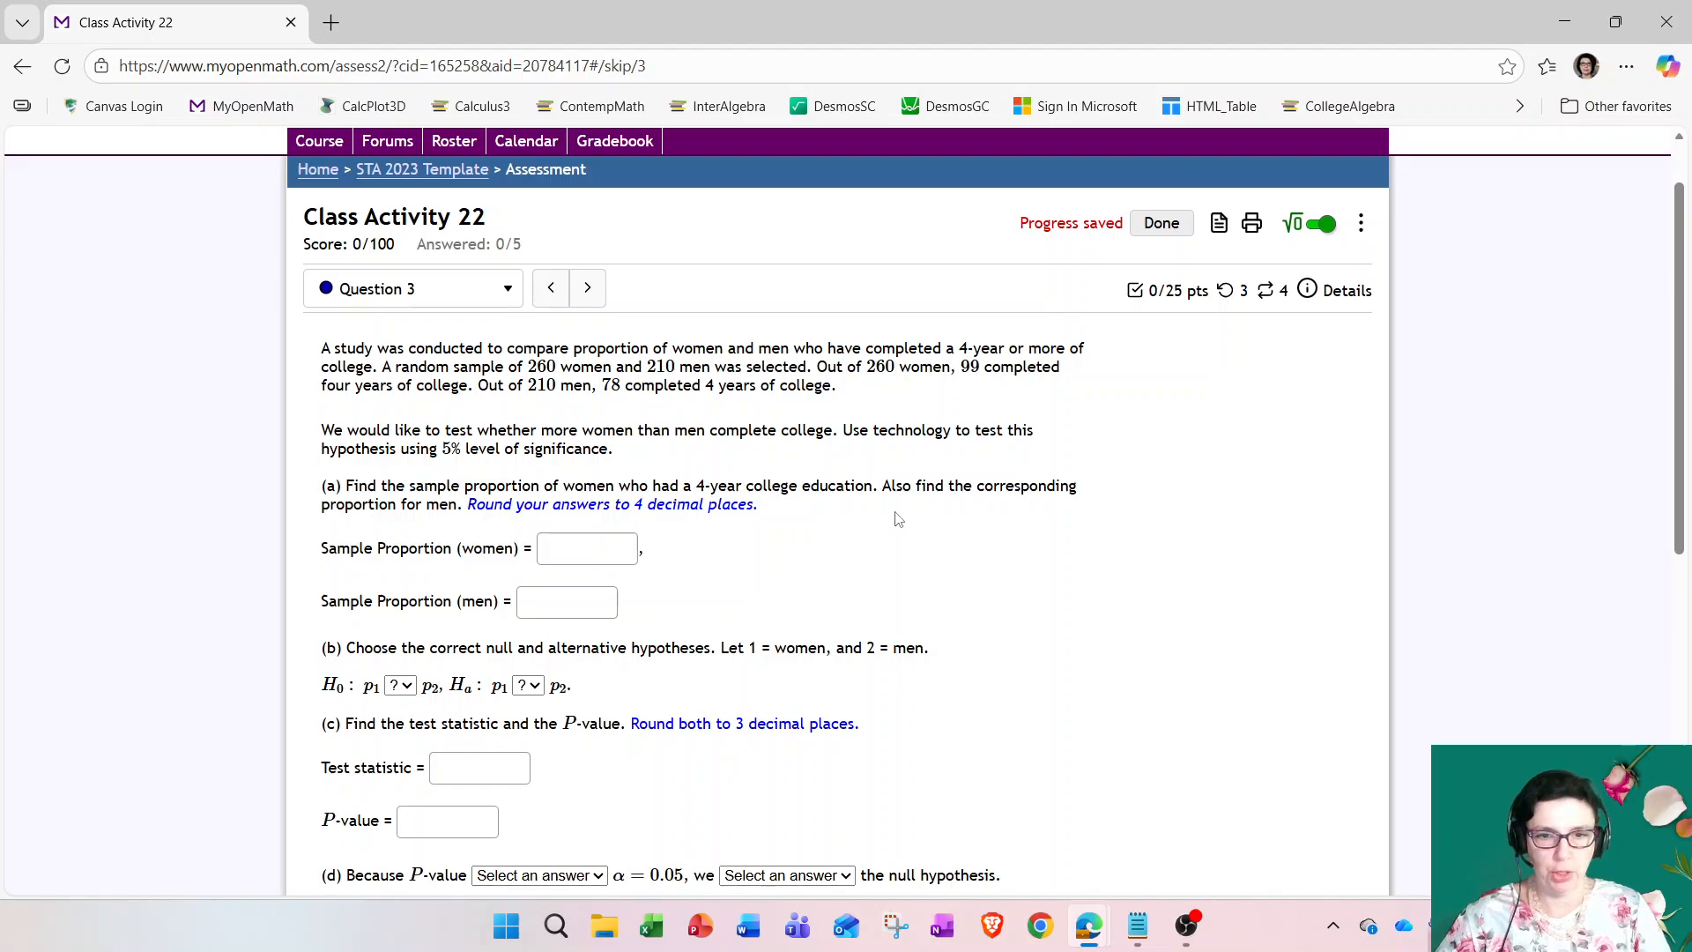
Step: Highlight the group definition "Let 1 = women, and 2 = men." in part (b) of Question 3
scroll(897, 520, down, 1)
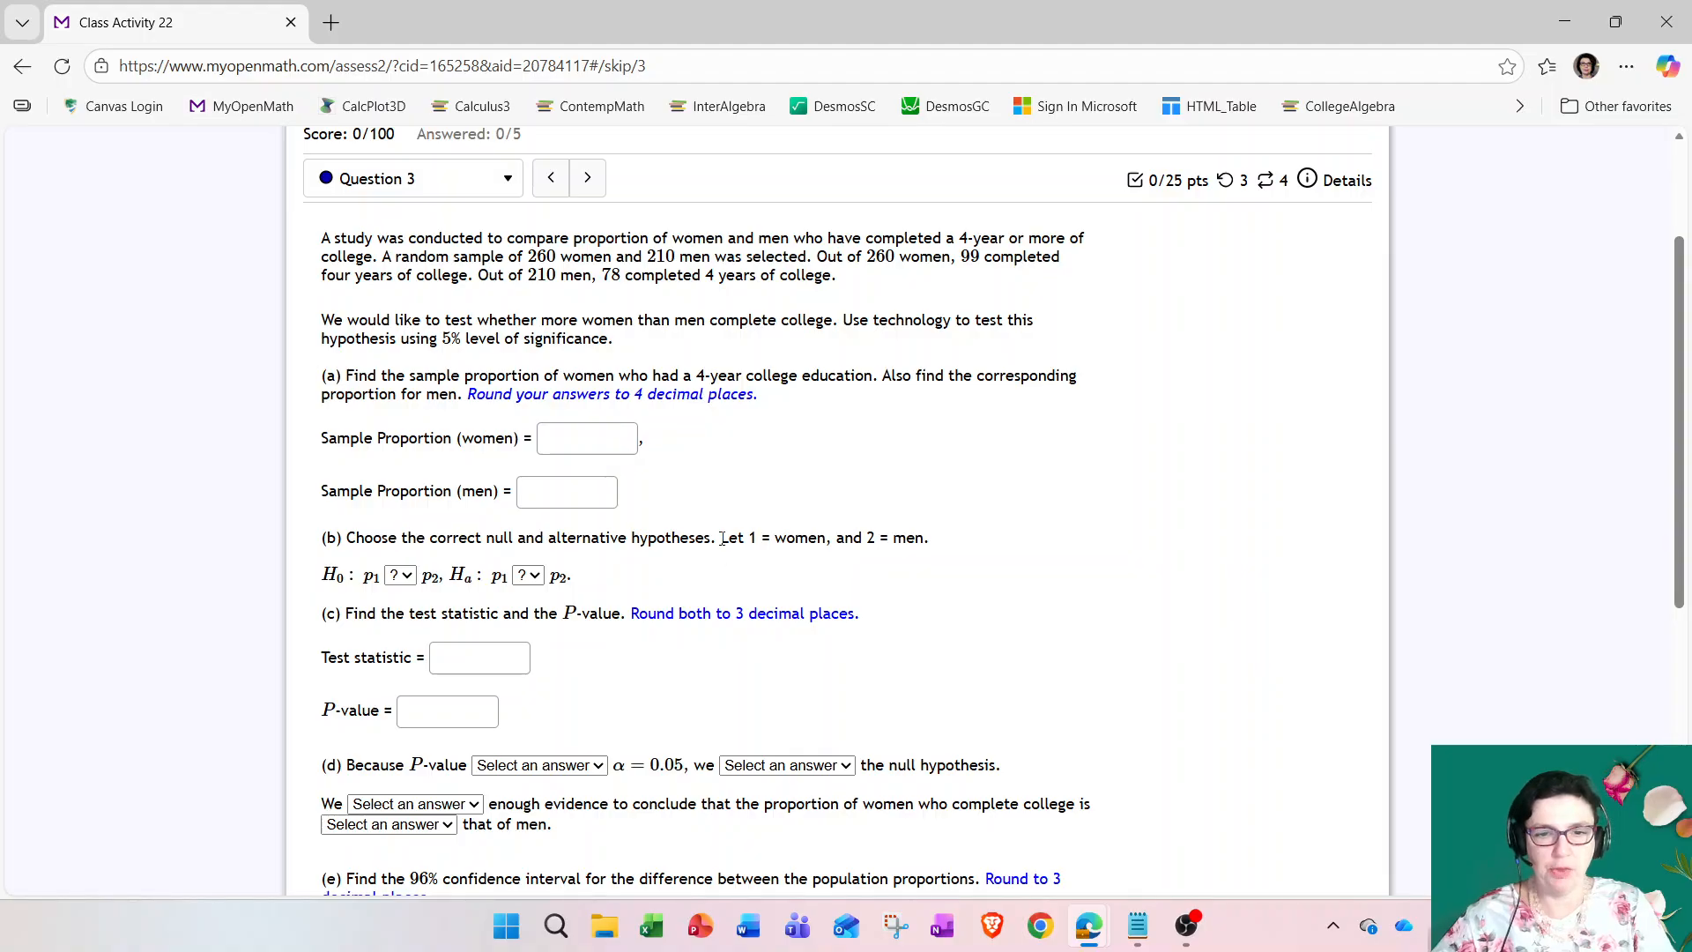
drag(723, 552, 946, 553)
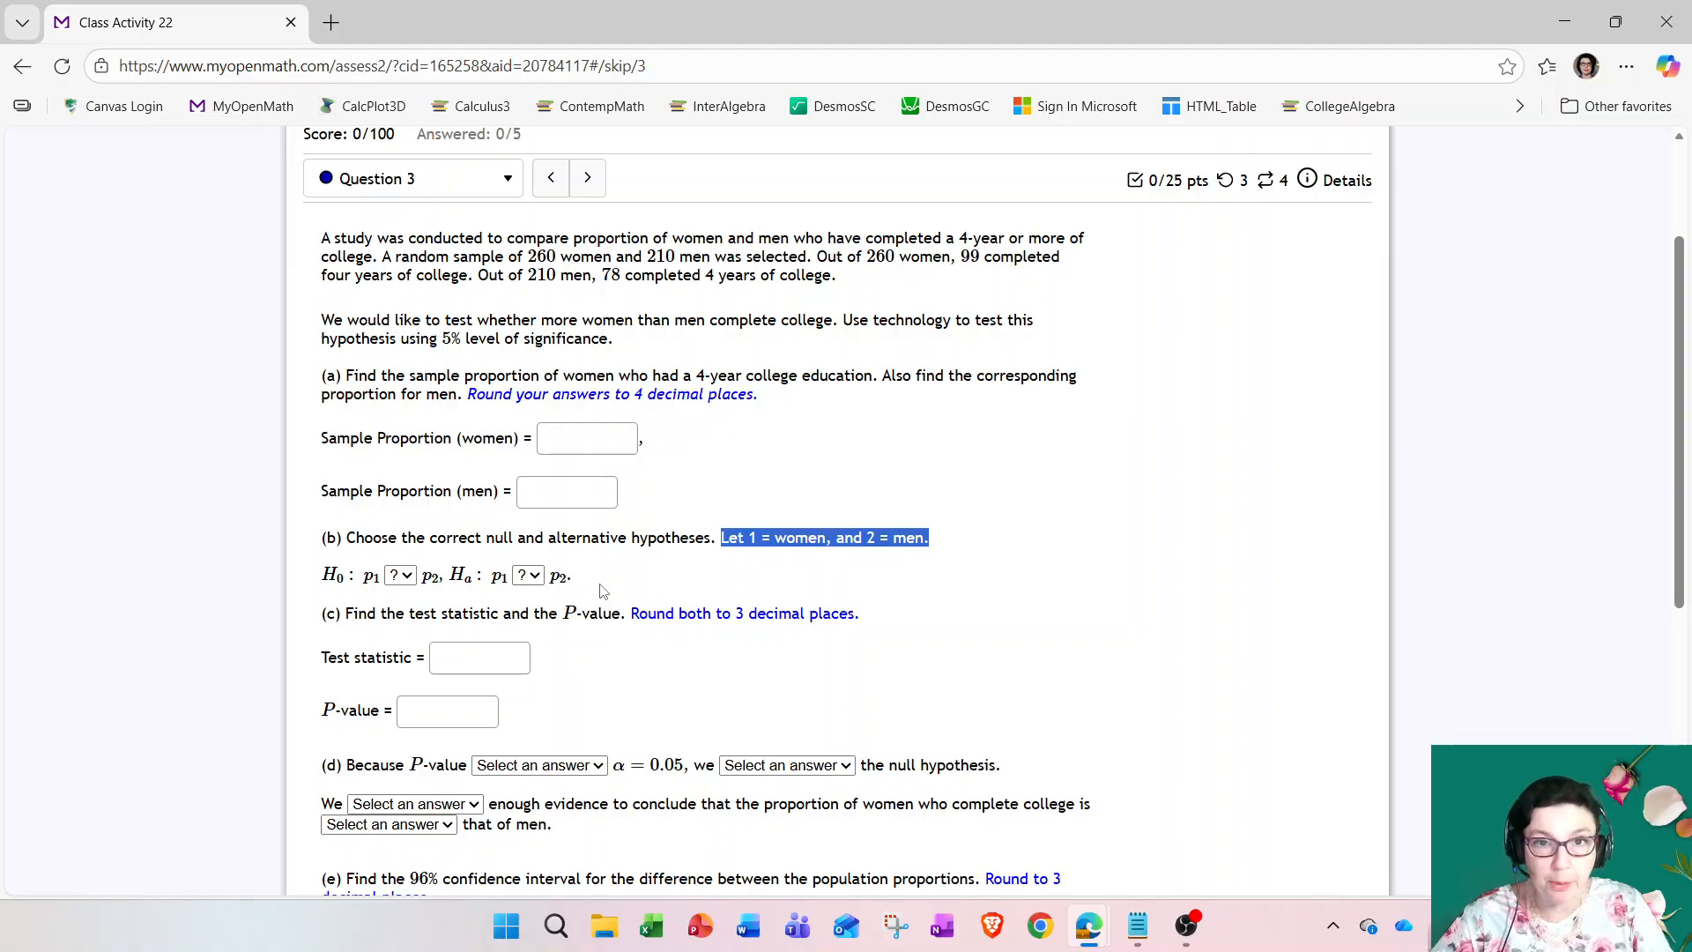
click(759, 592)
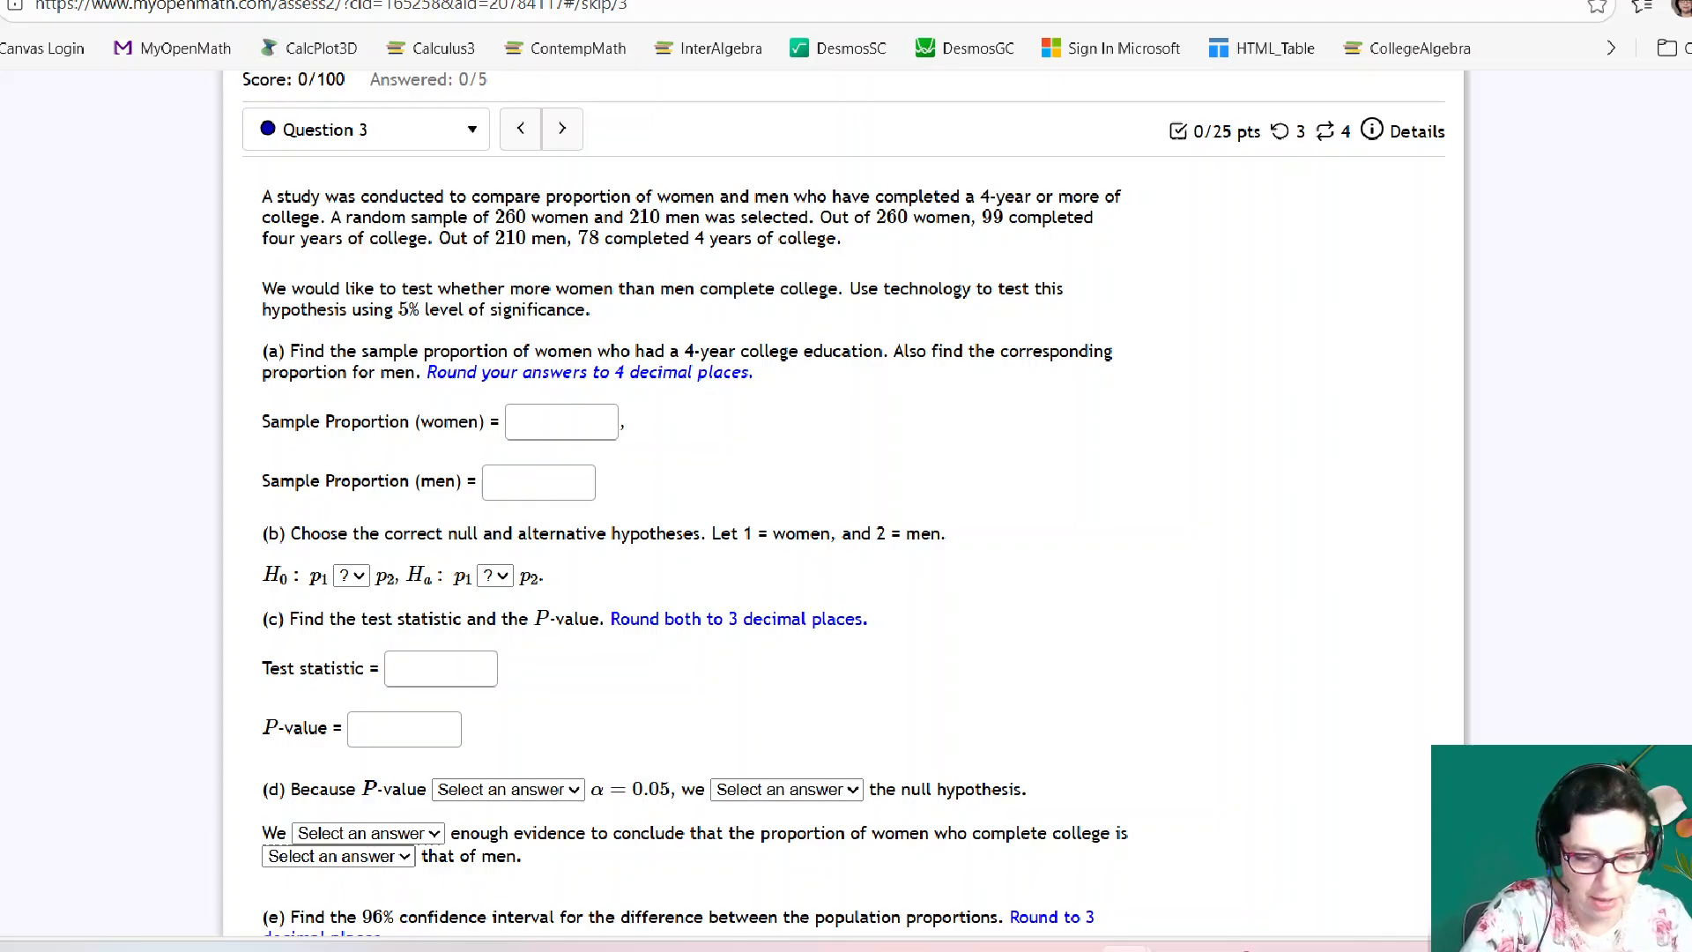
Step: Annotate part (b) with = at the null hypothesis and ≠, <, > beside the alternative, and underline "more women than men complete college."
drag(337, 556, 366, 557)
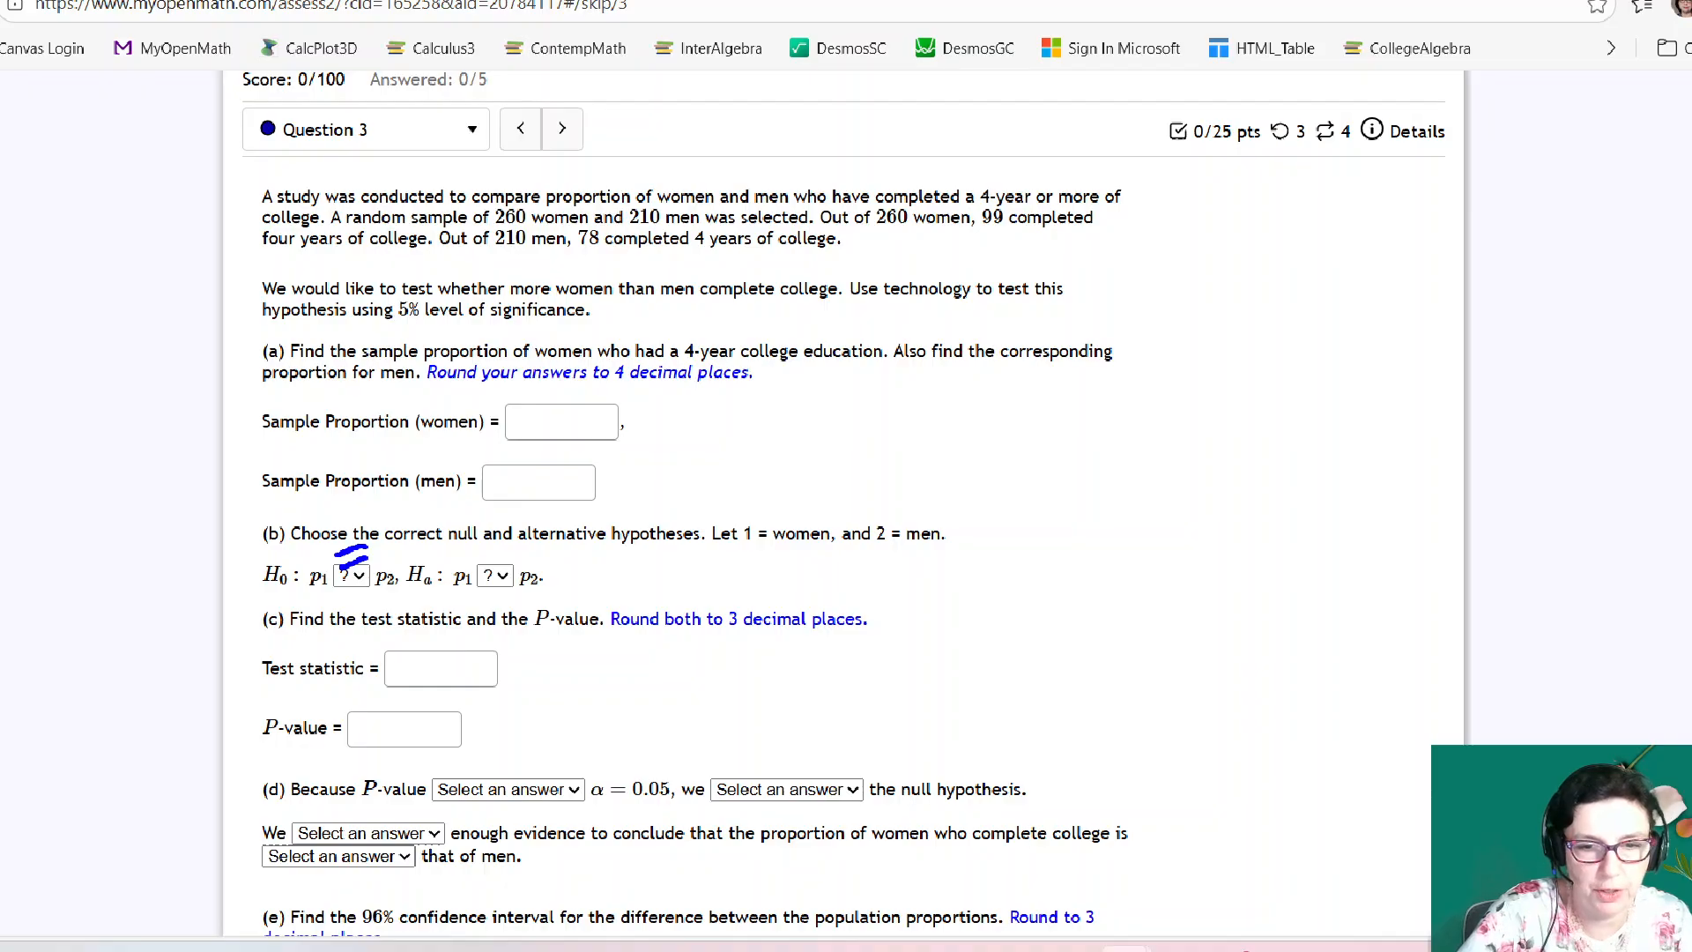
drag(637, 560, 667, 553)
drag(641, 568, 797, 571)
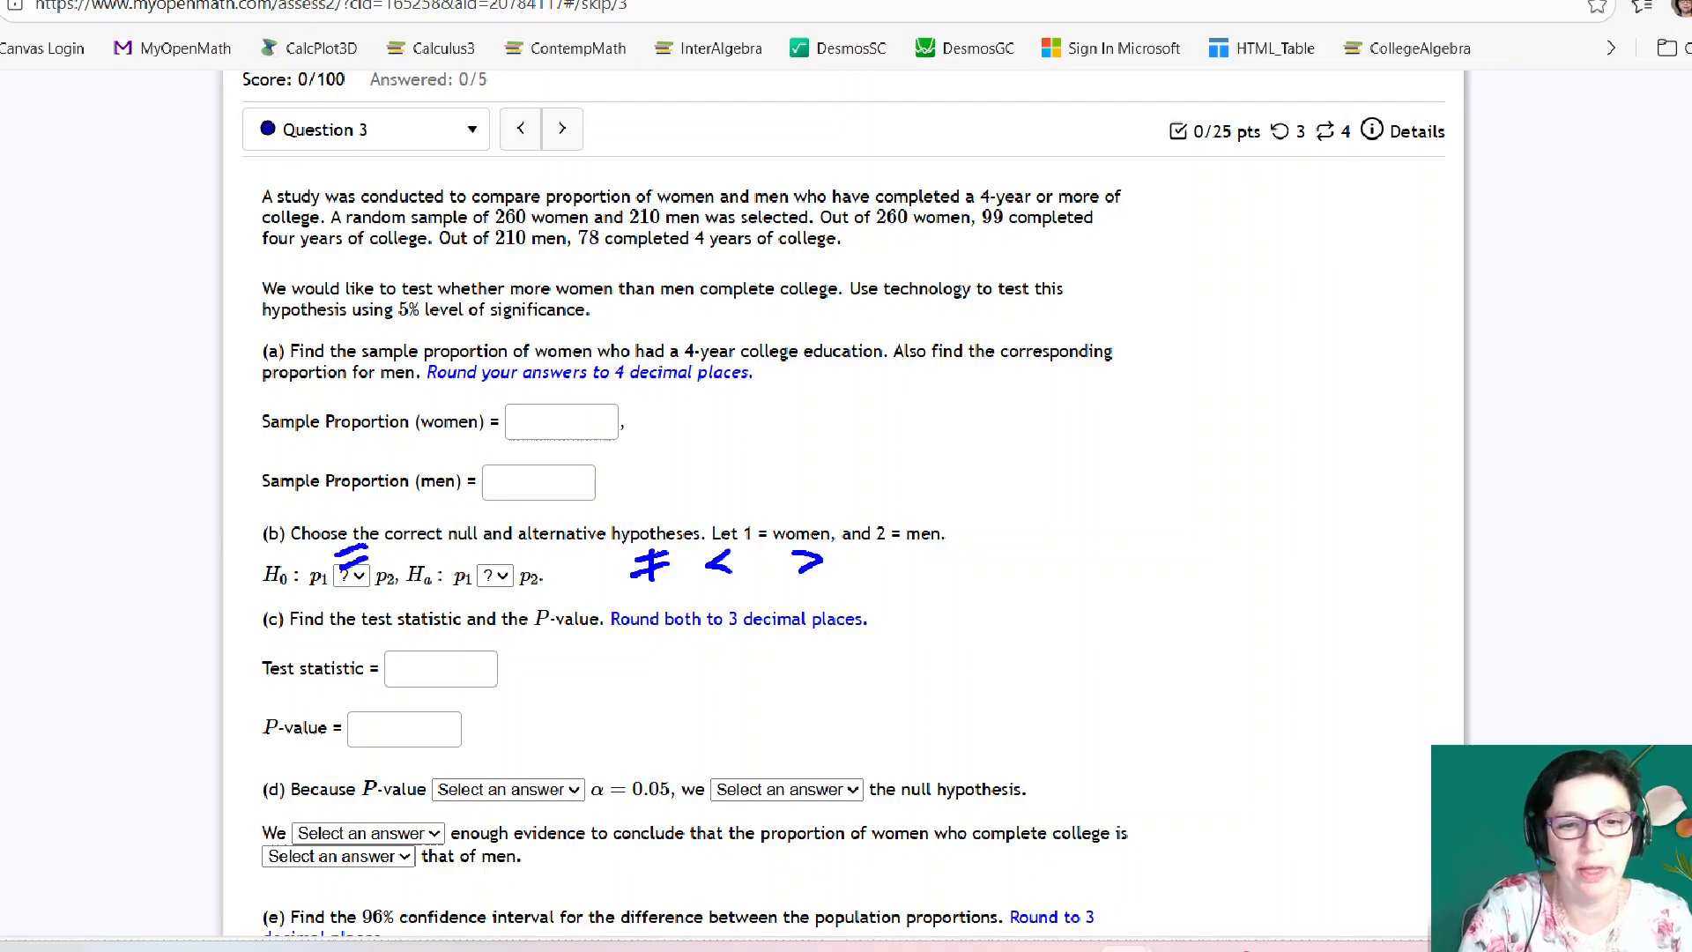
drag(505, 298, 842, 305)
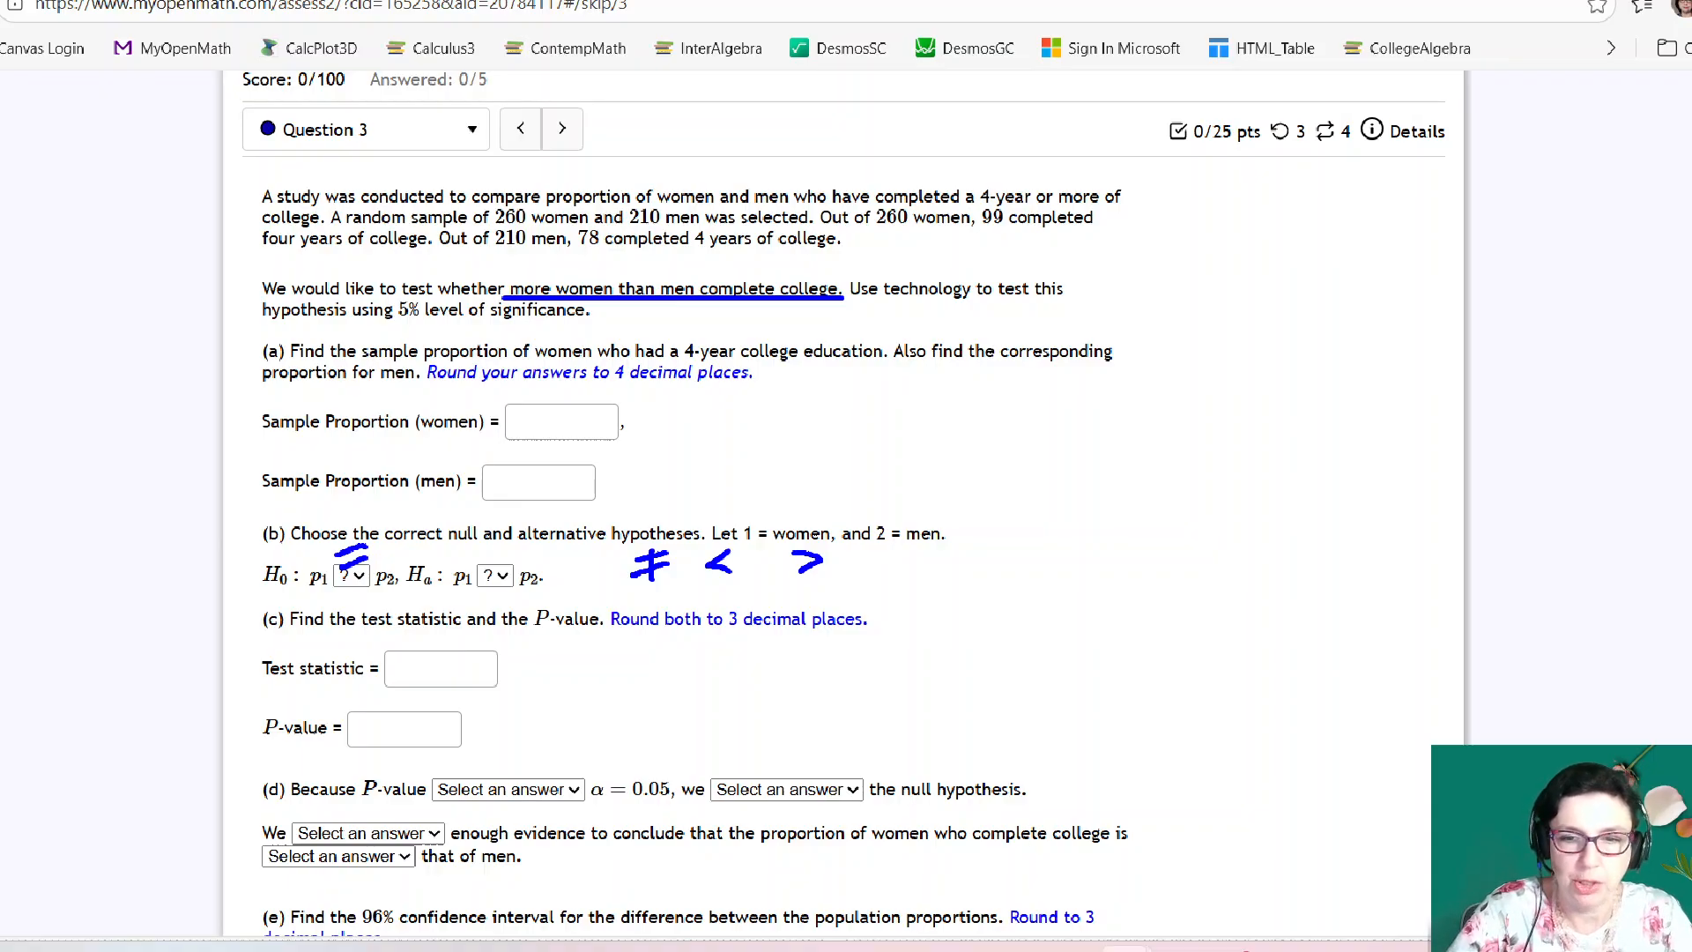
Step: Handwrite the labels "women" and "men" in the blank area beside the question, numbered 1 and 2 above
mouse_move(1031, 436)
mouse_down()
mouse_move(1049, 472)
mouse_move(1070, 438)
mouse_move(1153, 453)
mouse_move(1154, 470)
mouse_up()
drag(1168, 467, 1337, 467)
mouse_move(1341, 470)
mouse_down()
mouse_move(1346, 452)
mouse_move(1364, 469)
mouse_up()
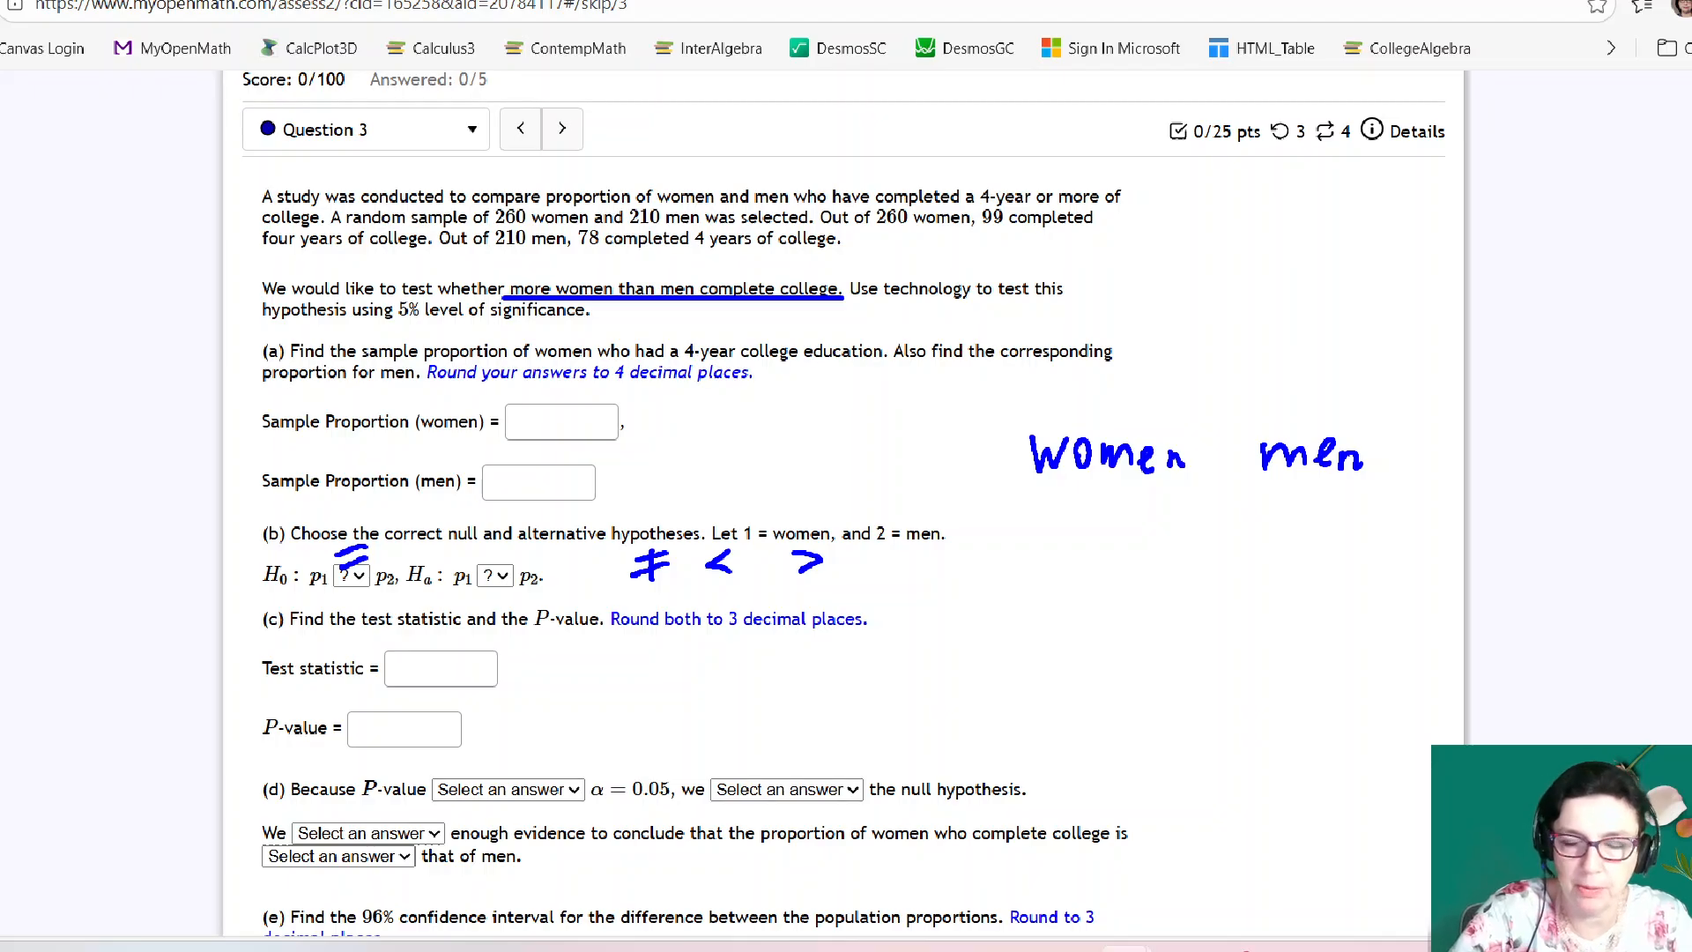
drag(1091, 388, 1117, 423)
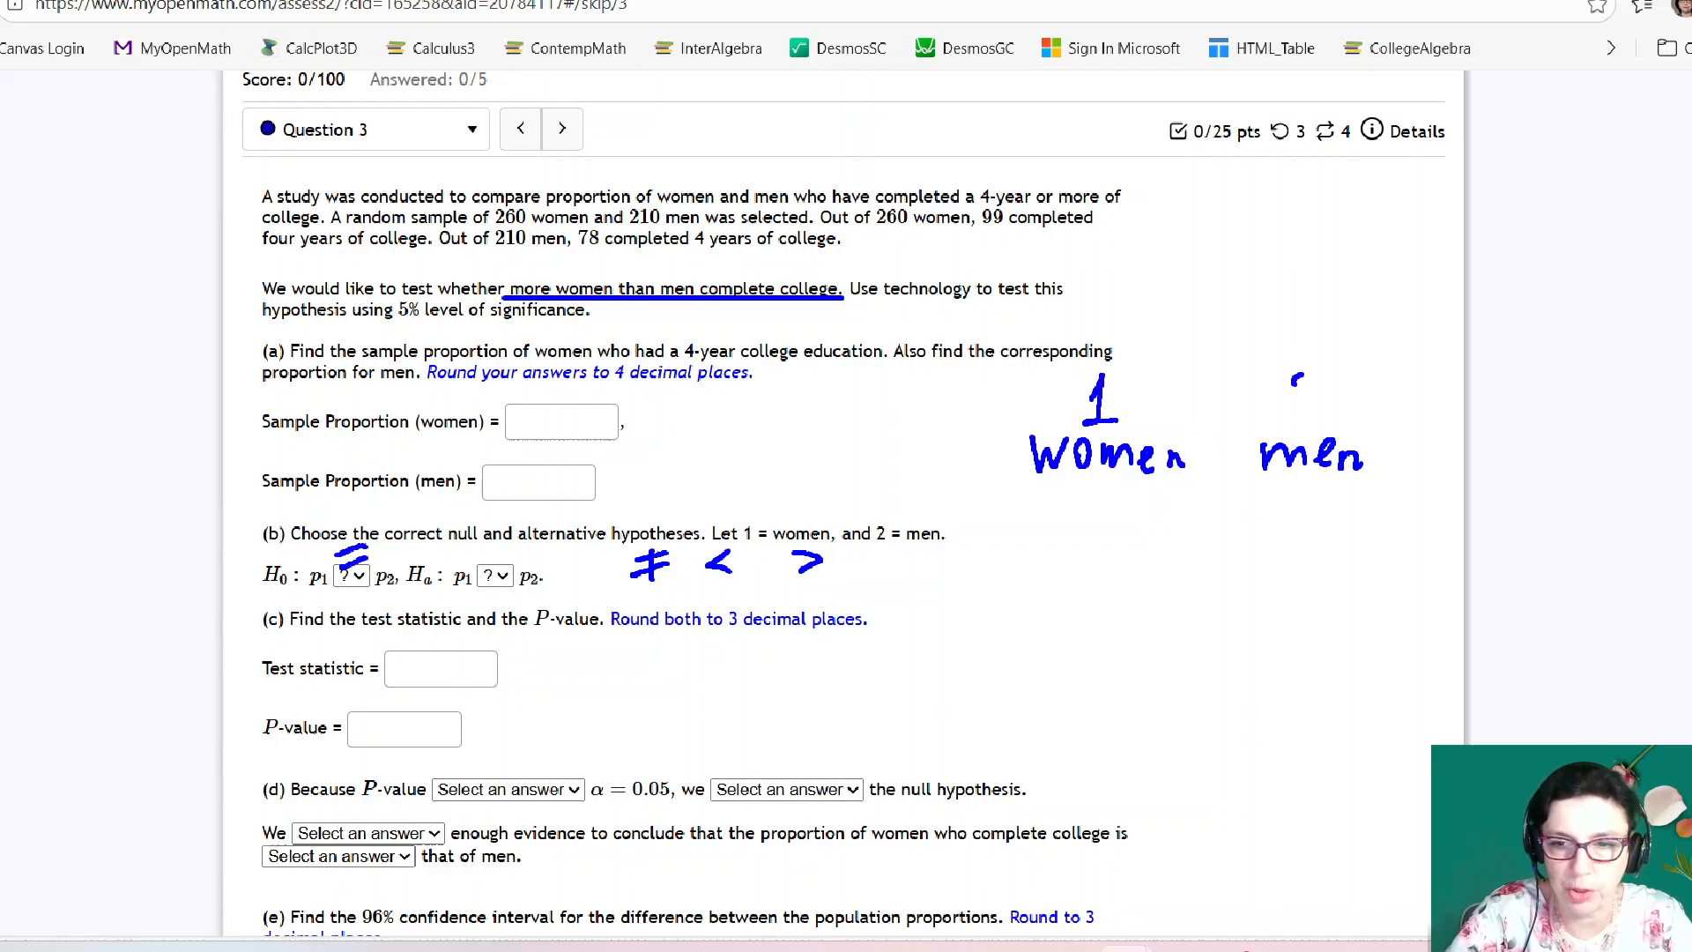
drag(1289, 381, 1322, 413)
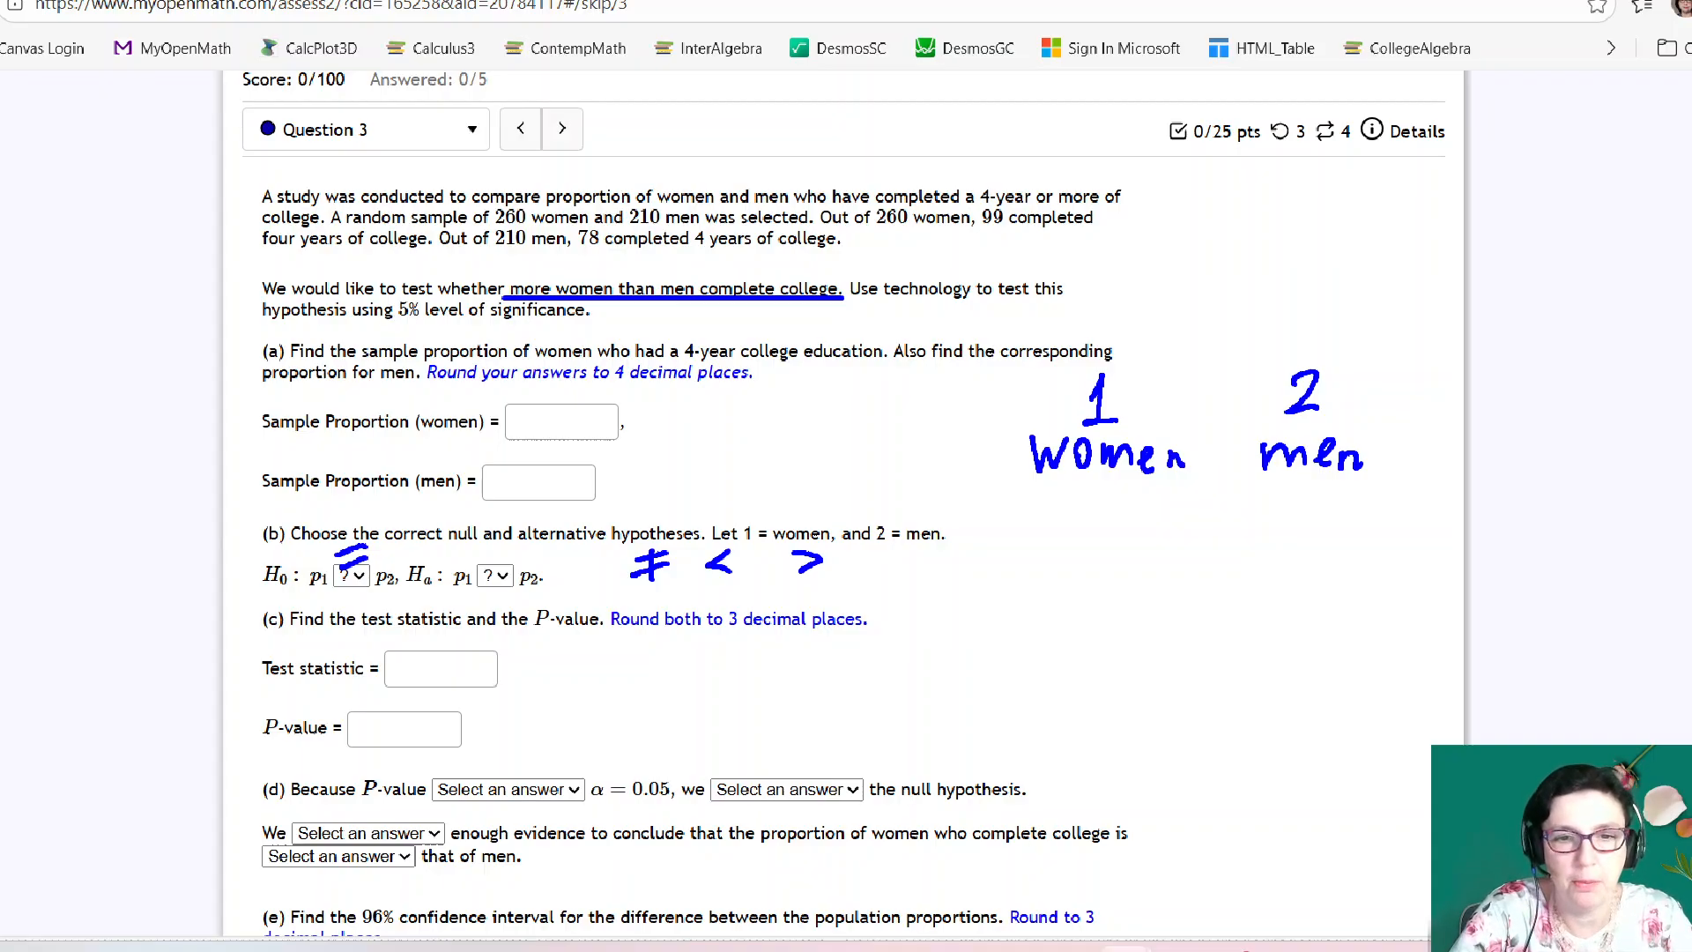
Step: Write "greater" under women and "less" under men with upward arrows, and draw a > sign between 1 and 2
mouse_move(1096, 558)
mouse_down()
mouse_move(1096, 493)
mouse_move(1107, 508)
mouse_move(1072, 618)
mouse_up()
mouse_move(1091, 601)
mouse_down()
mouse_move(1110, 572)
mouse_move(1156, 603)
mouse_up()
mouse_move(1165, 562)
mouse_down()
mouse_move(1167, 598)
mouse_move(1186, 571)
mouse_move(1200, 599)
mouse_up()
mouse_move(1204, 601)
mouse_down()
mouse_move(1221, 571)
mouse_move(1328, 506)
mouse_up()
mouse_move(1288, 573)
mouse_down()
mouse_move(1293, 610)
mouse_move(1330, 606)
mouse_up()
mouse_move(1353, 578)
mouse_down()
mouse_move(1338, 604)
mouse_move(1357, 605)
mouse_up()
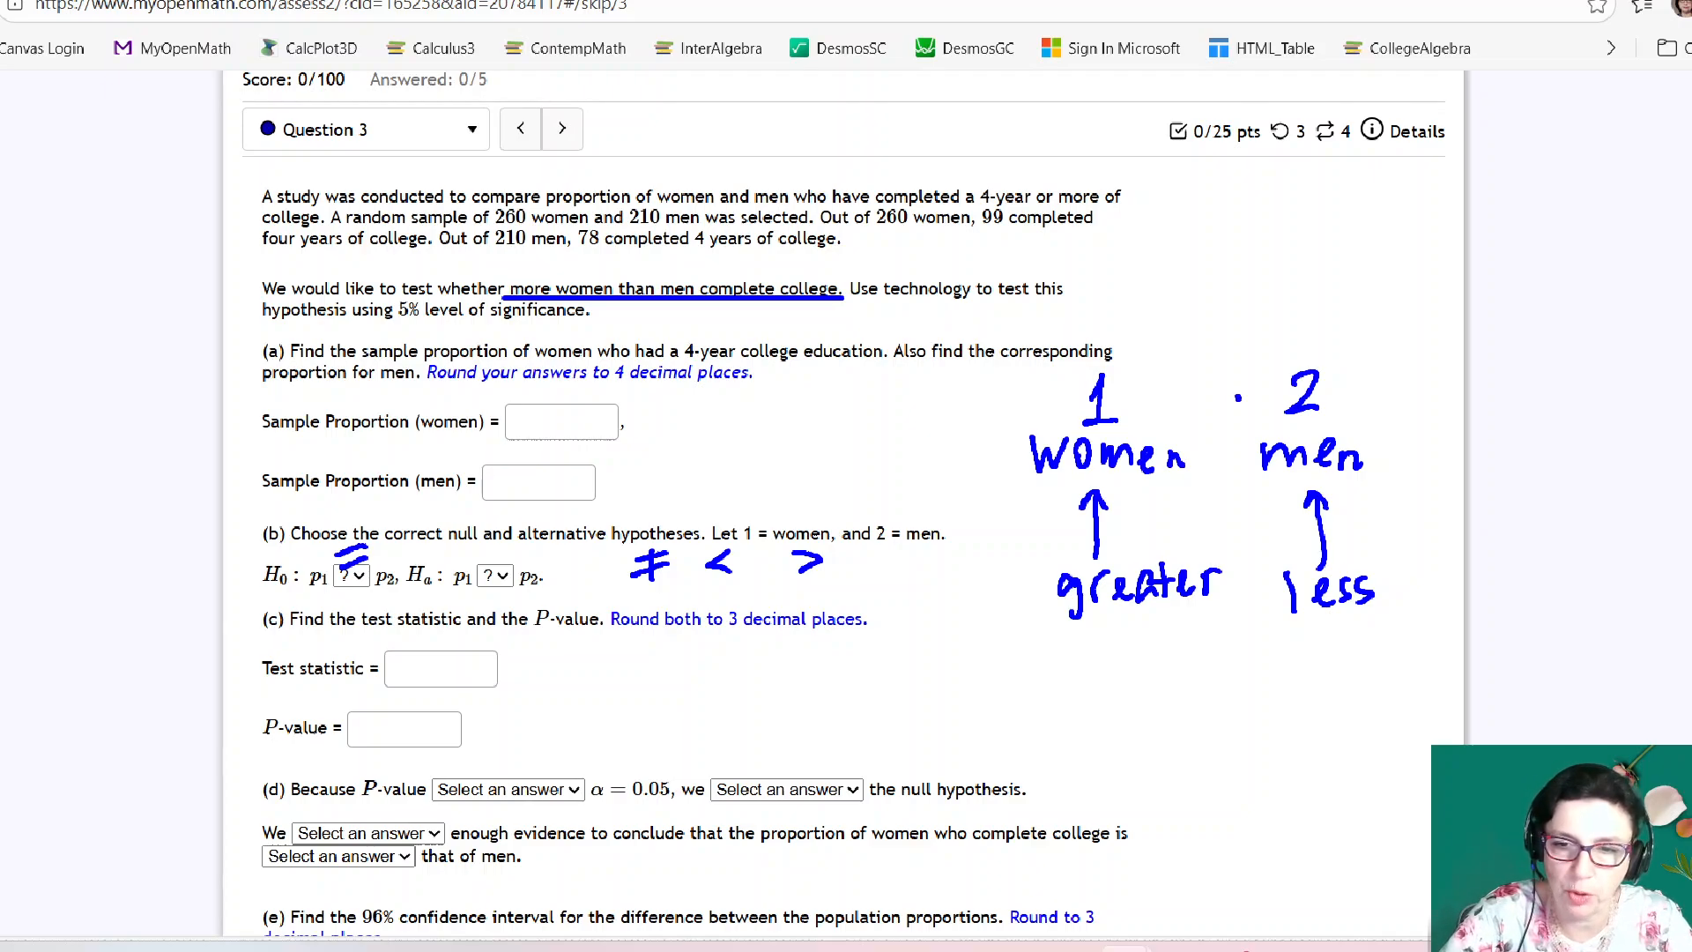
mouse_move(1173, 351)
mouse_down()
mouse_move(1240, 400)
mouse_move(1171, 431)
mouse_up()
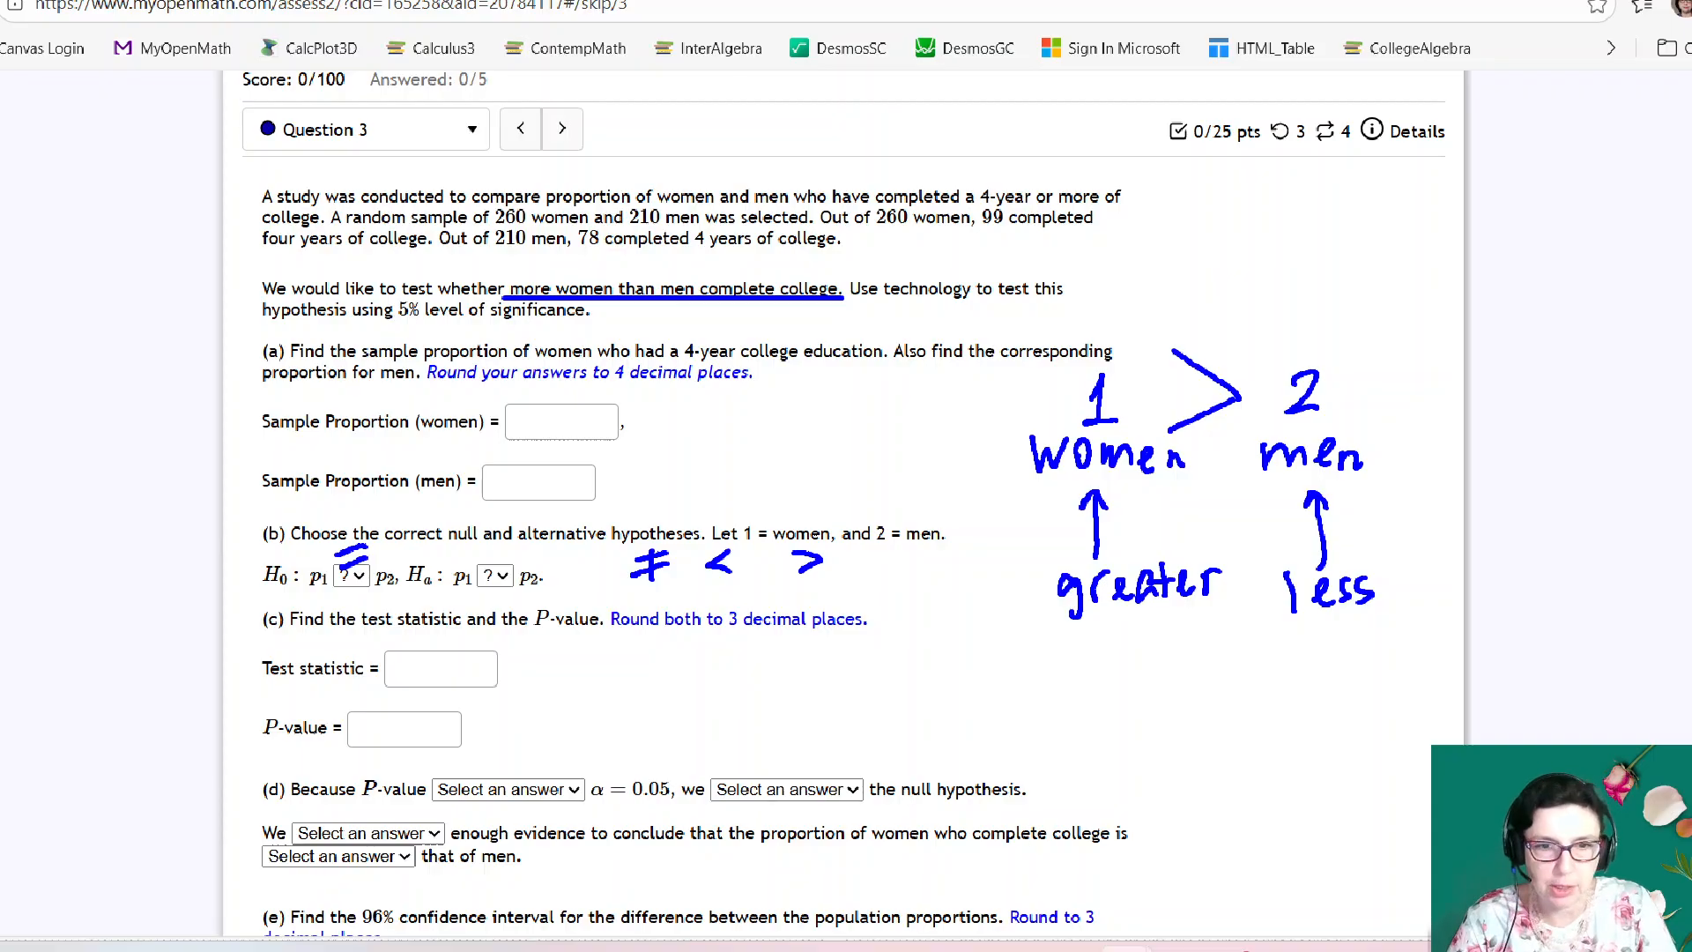
Step: Set the null hypothesis to p1 = p2 and the alternative hypothesis to p1 > p2 in part (b)
click(352, 576)
click(394, 707)
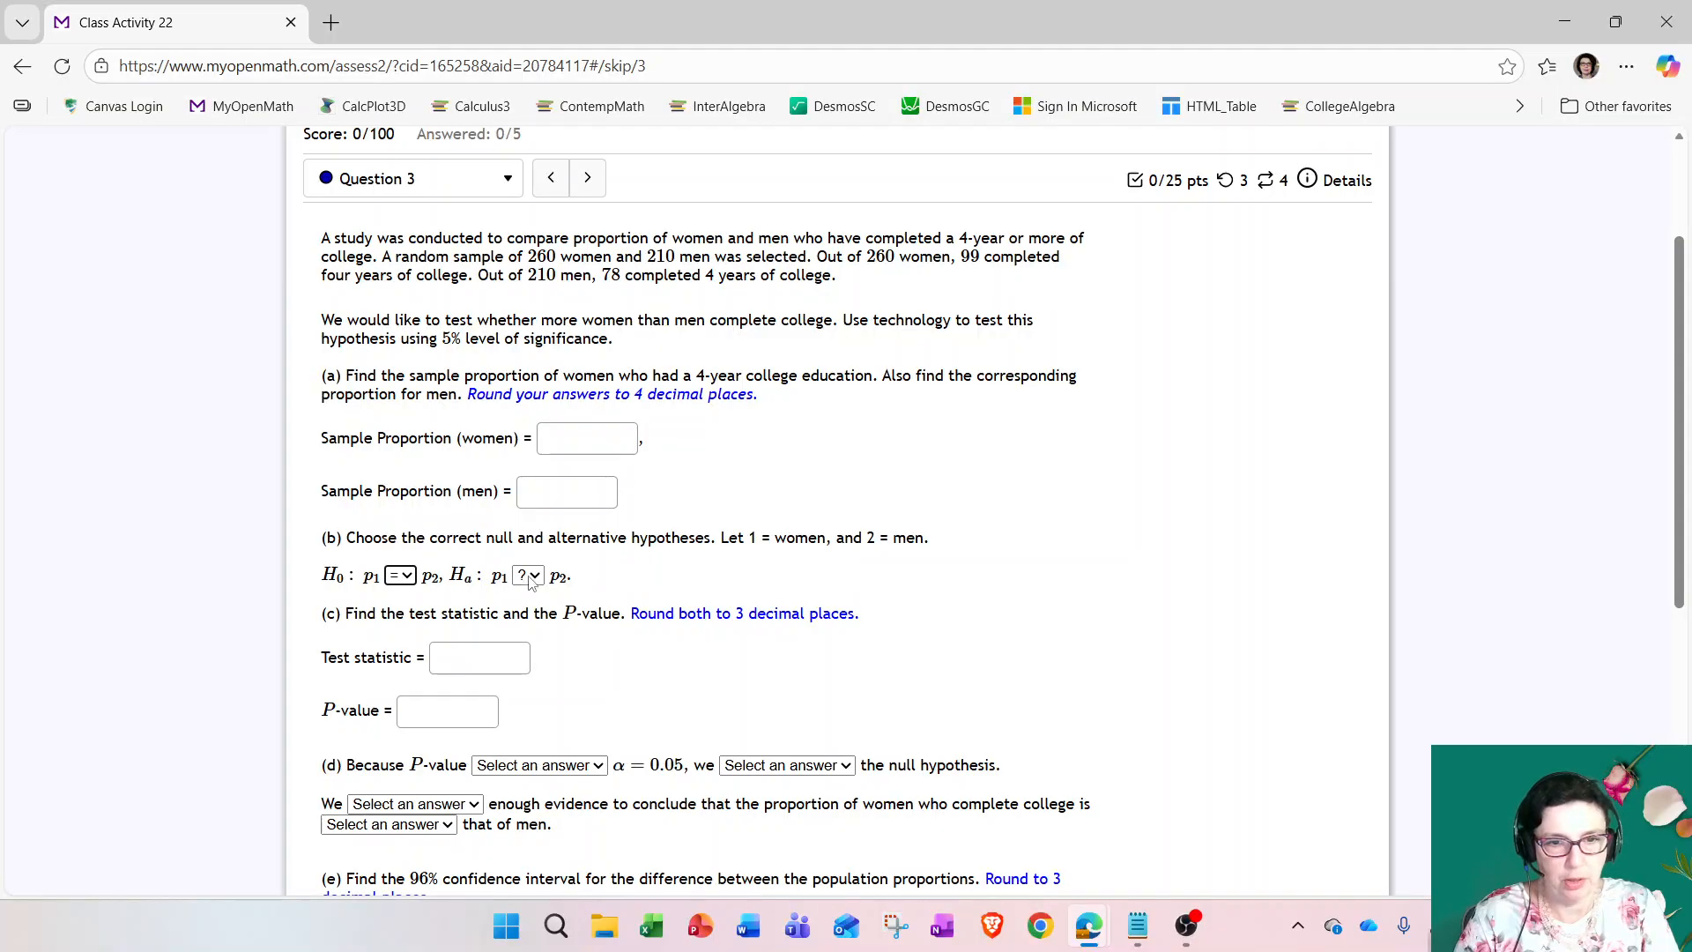
click(529, 575)
click(541, 683)
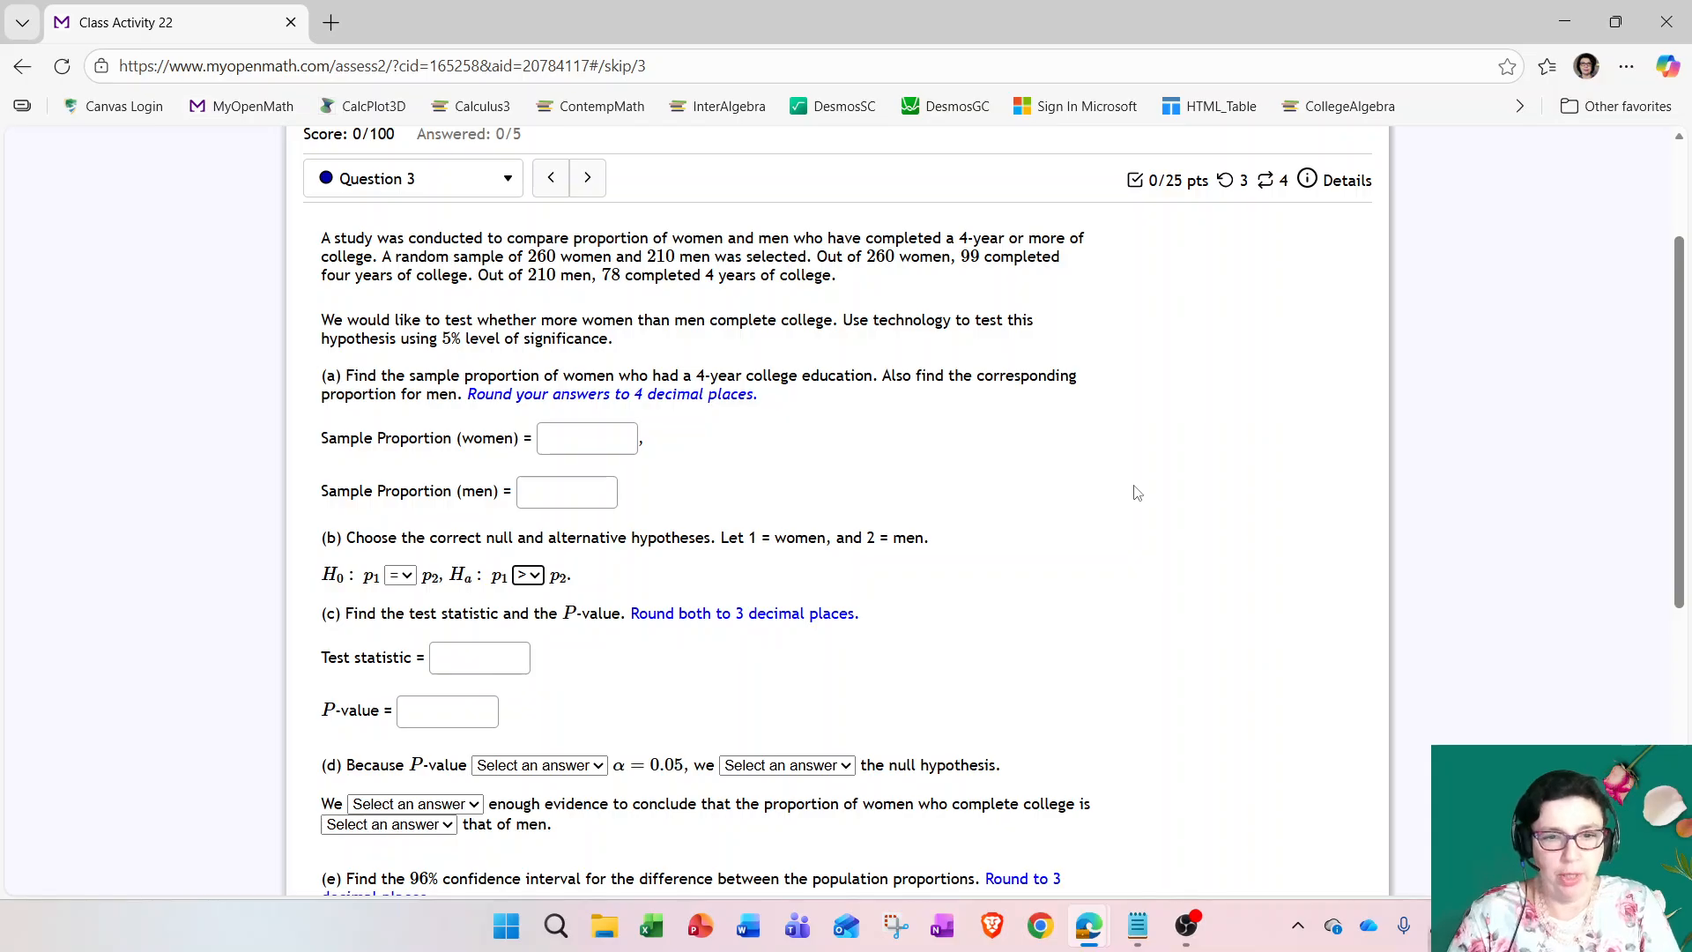
Step: Open the assessment's Desmos Graphing Calculator and place it beside the question so the problem text stays readable
scroll(1168, 483, up, 1)
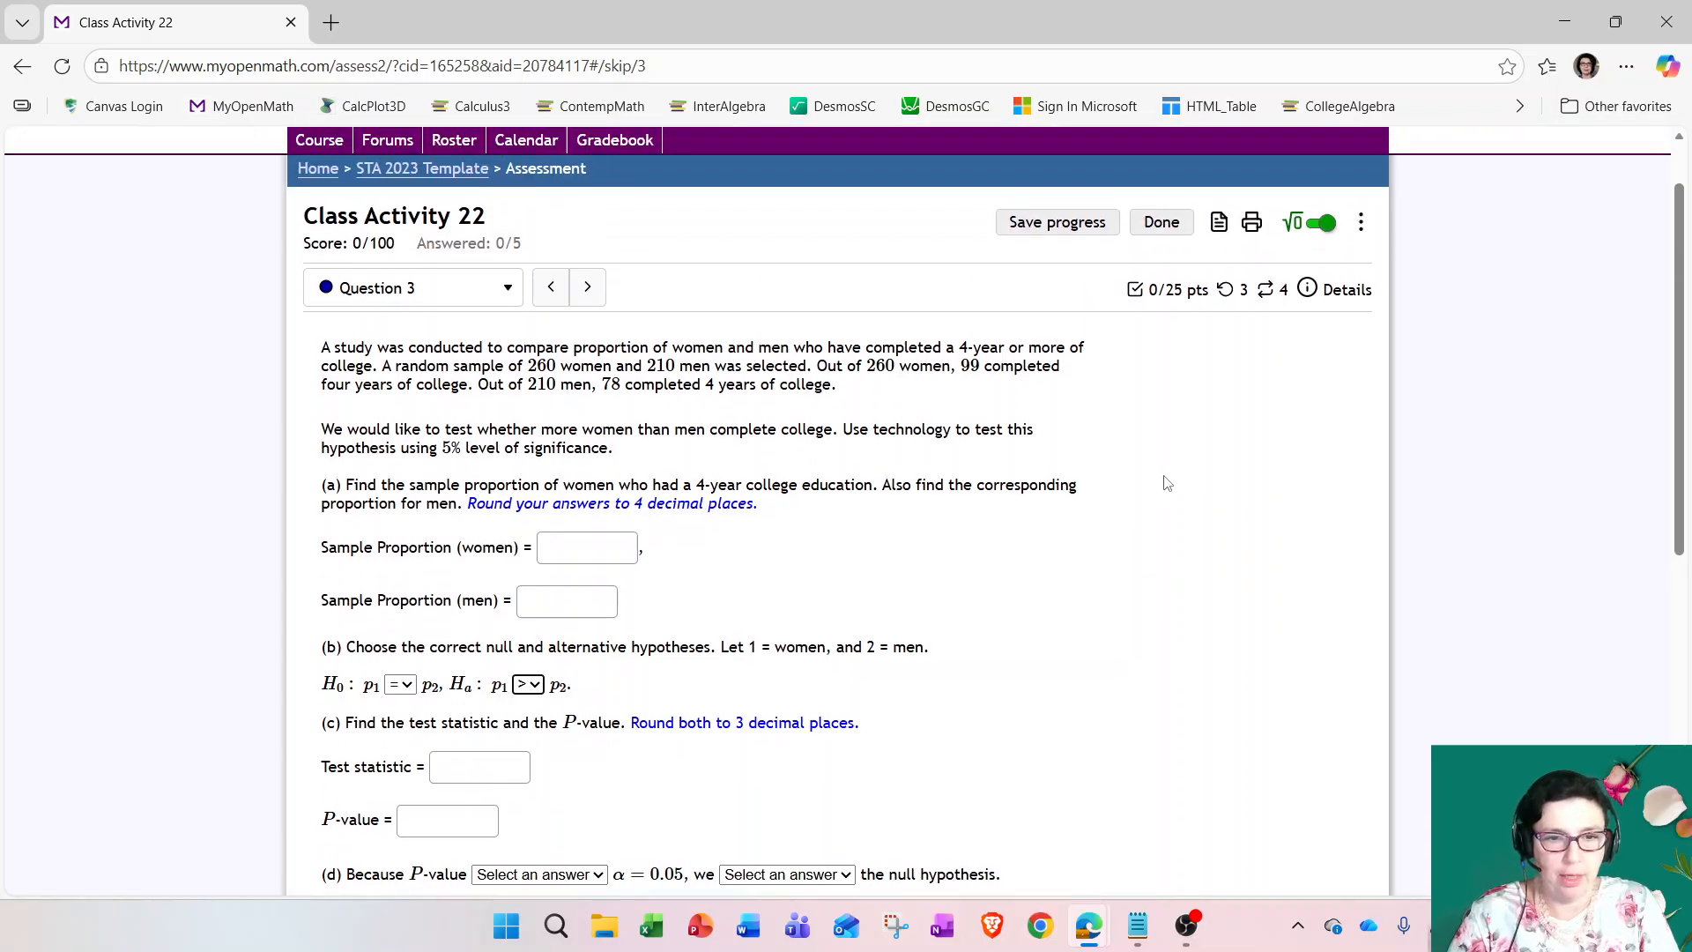
click(1220, 224)
click(1330, 305)
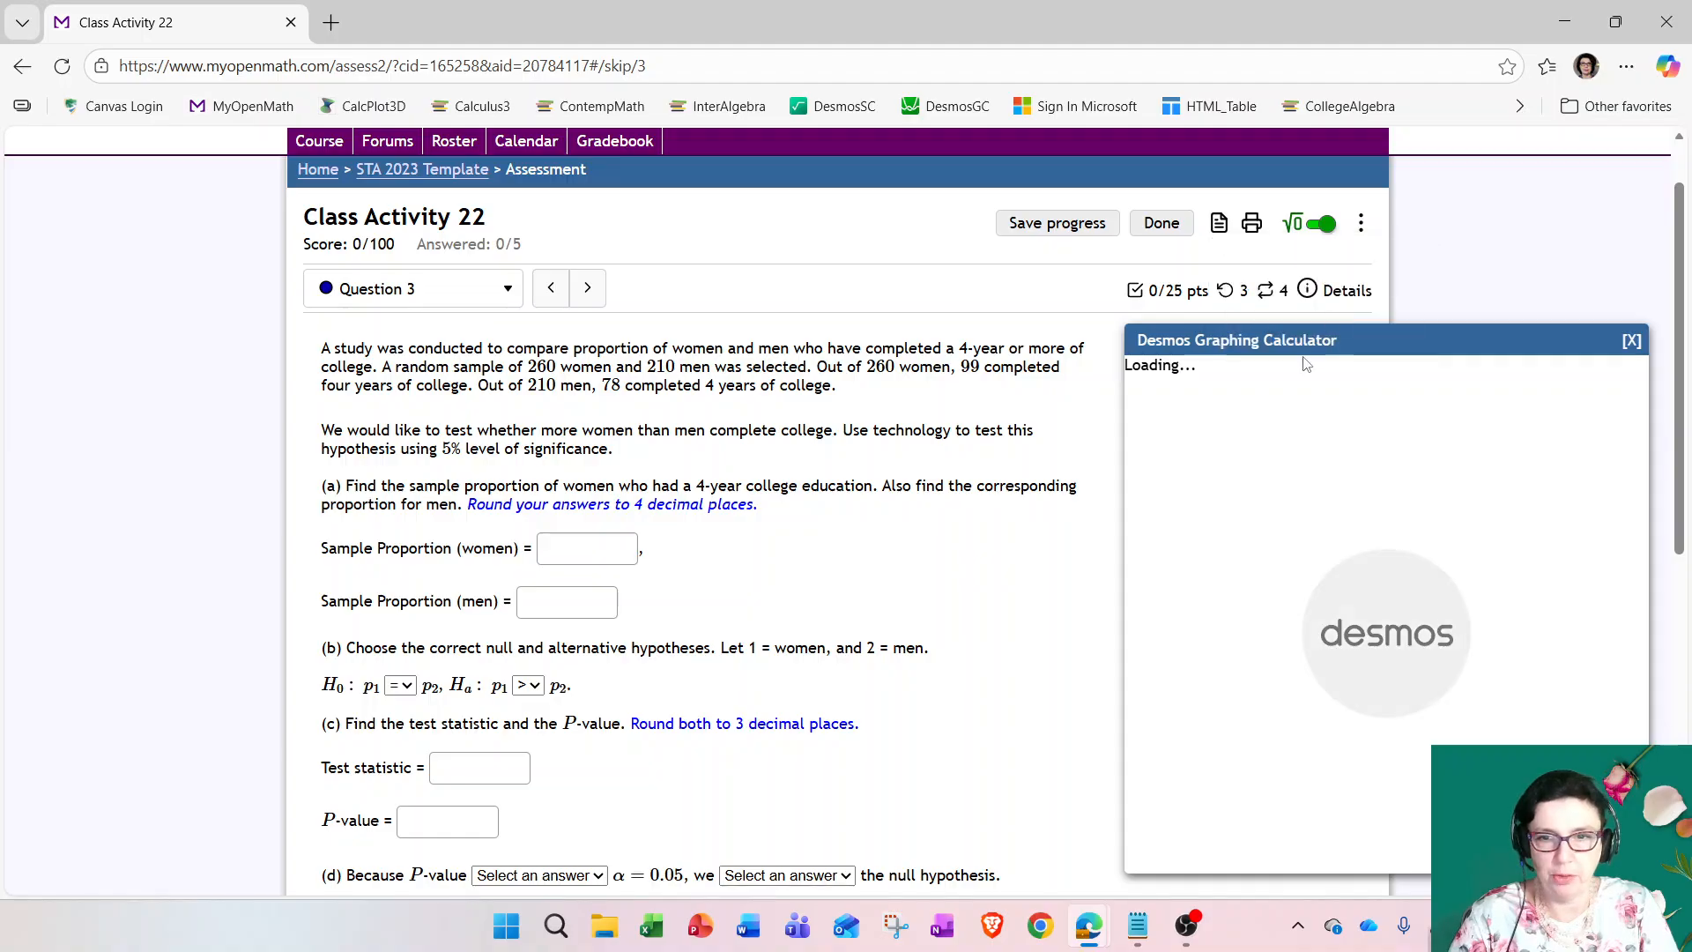
drag(1283, 342, 1225, 278)
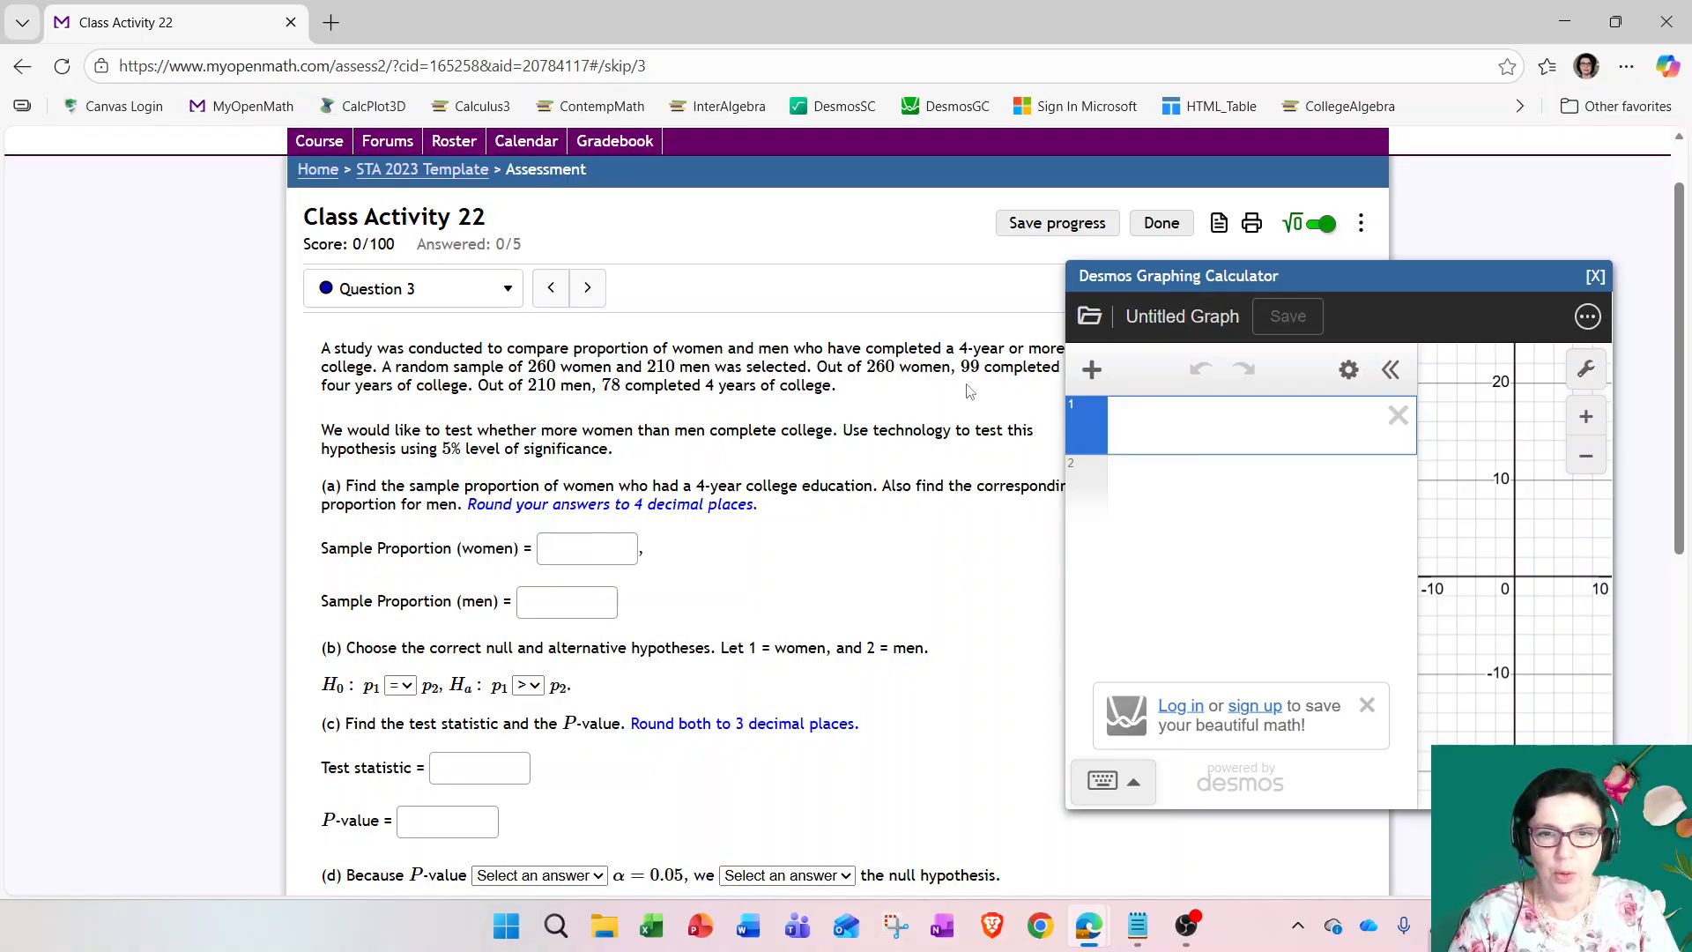
drag(1191, 280, 1227, 280)
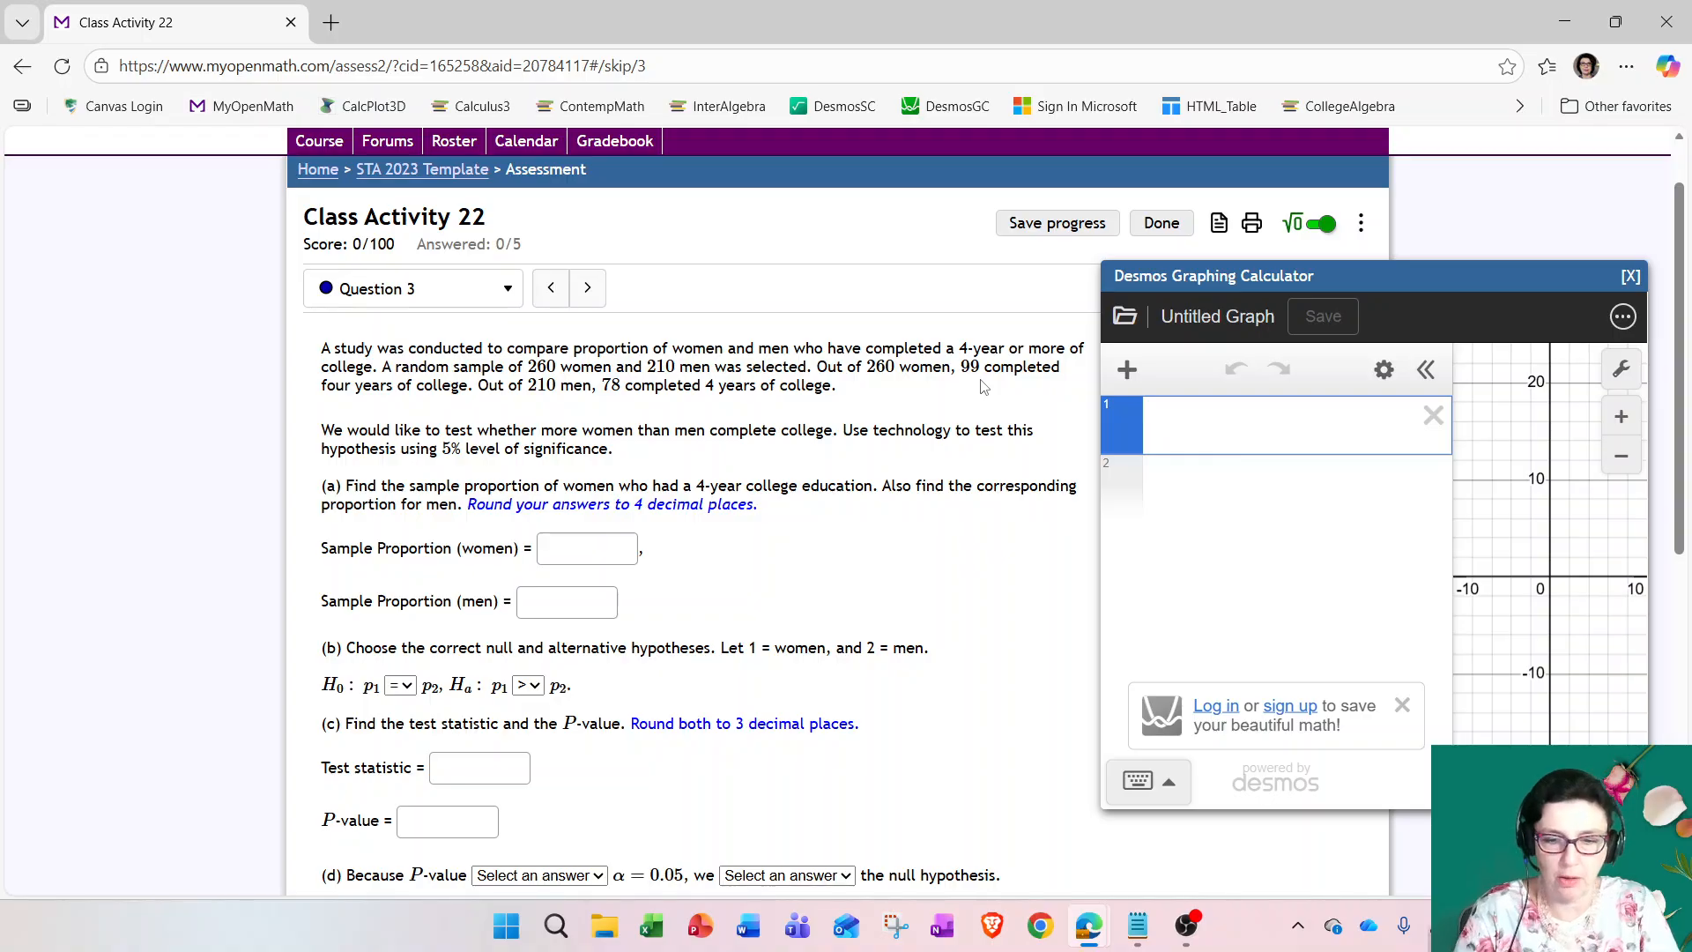
Step: Calculate 99/260 in the Desmos calculator and round the result to 4 decimal places with the round function
text(99/2)
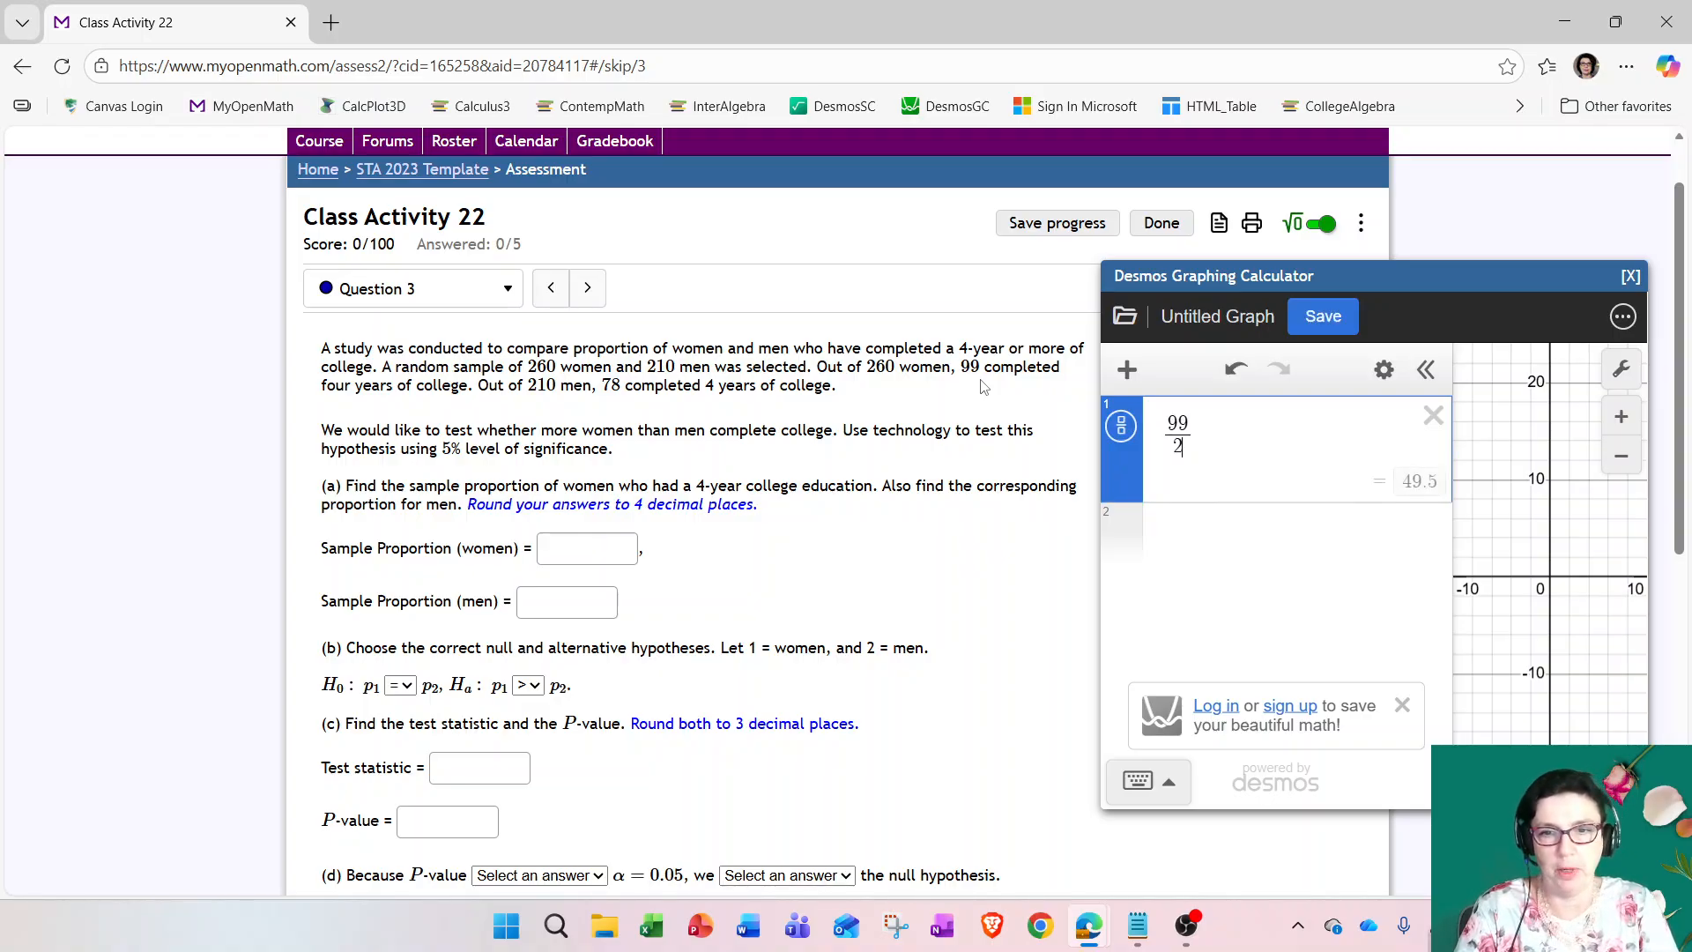
text(60)
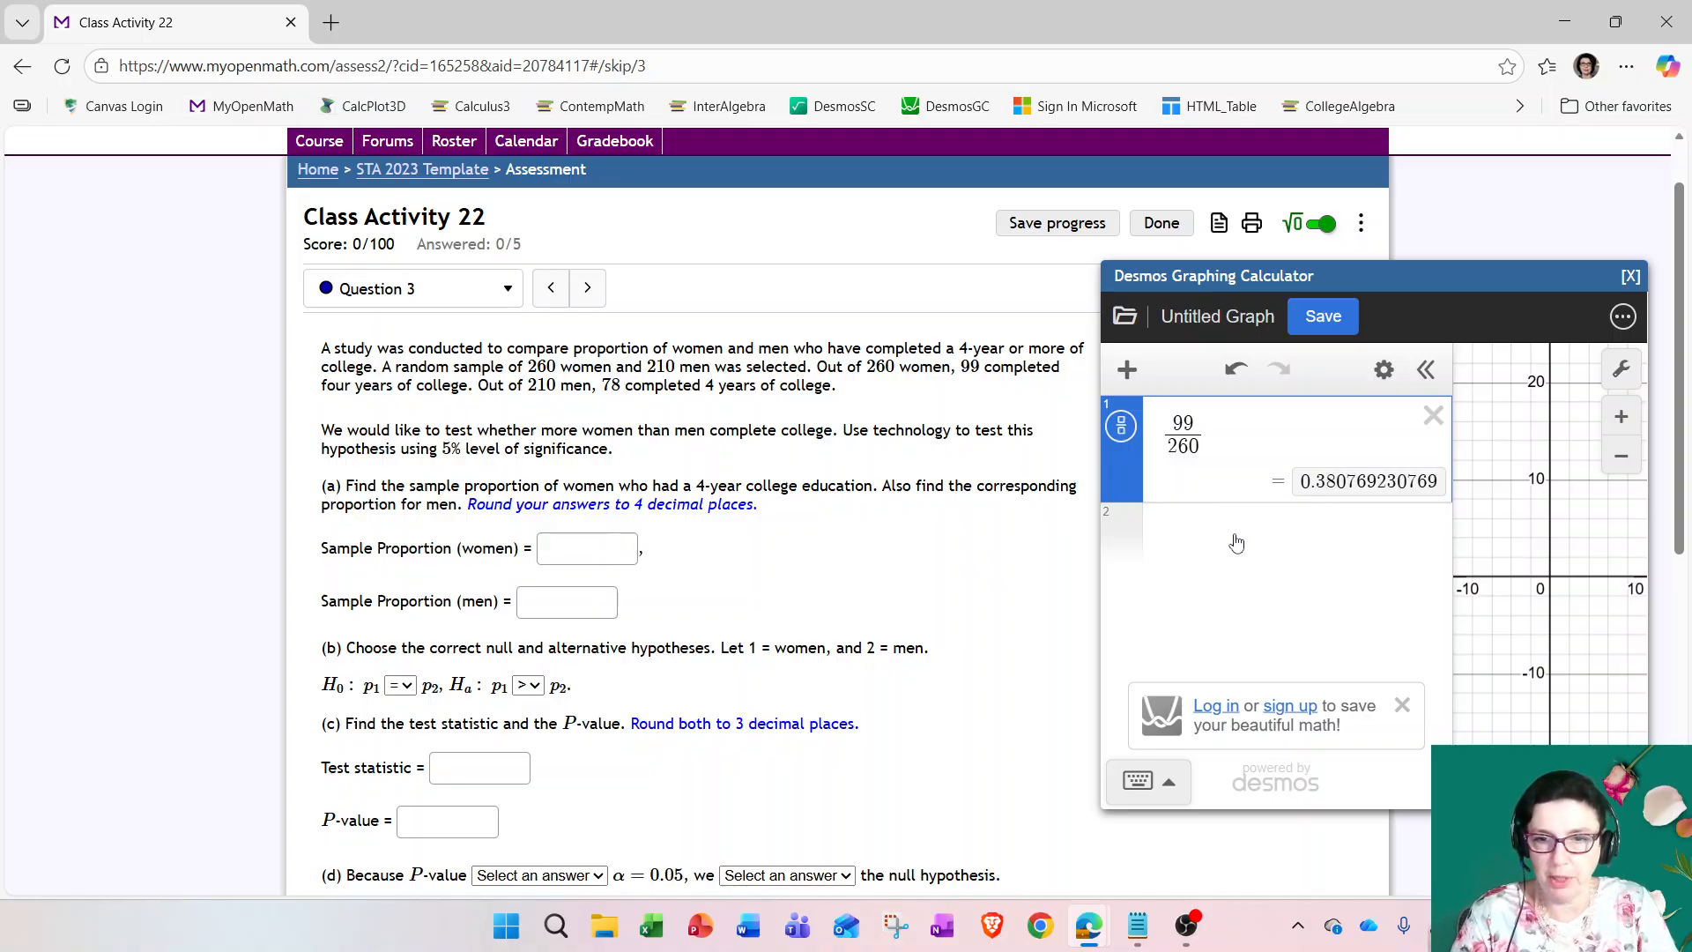
click(1236, 534)
text(round()
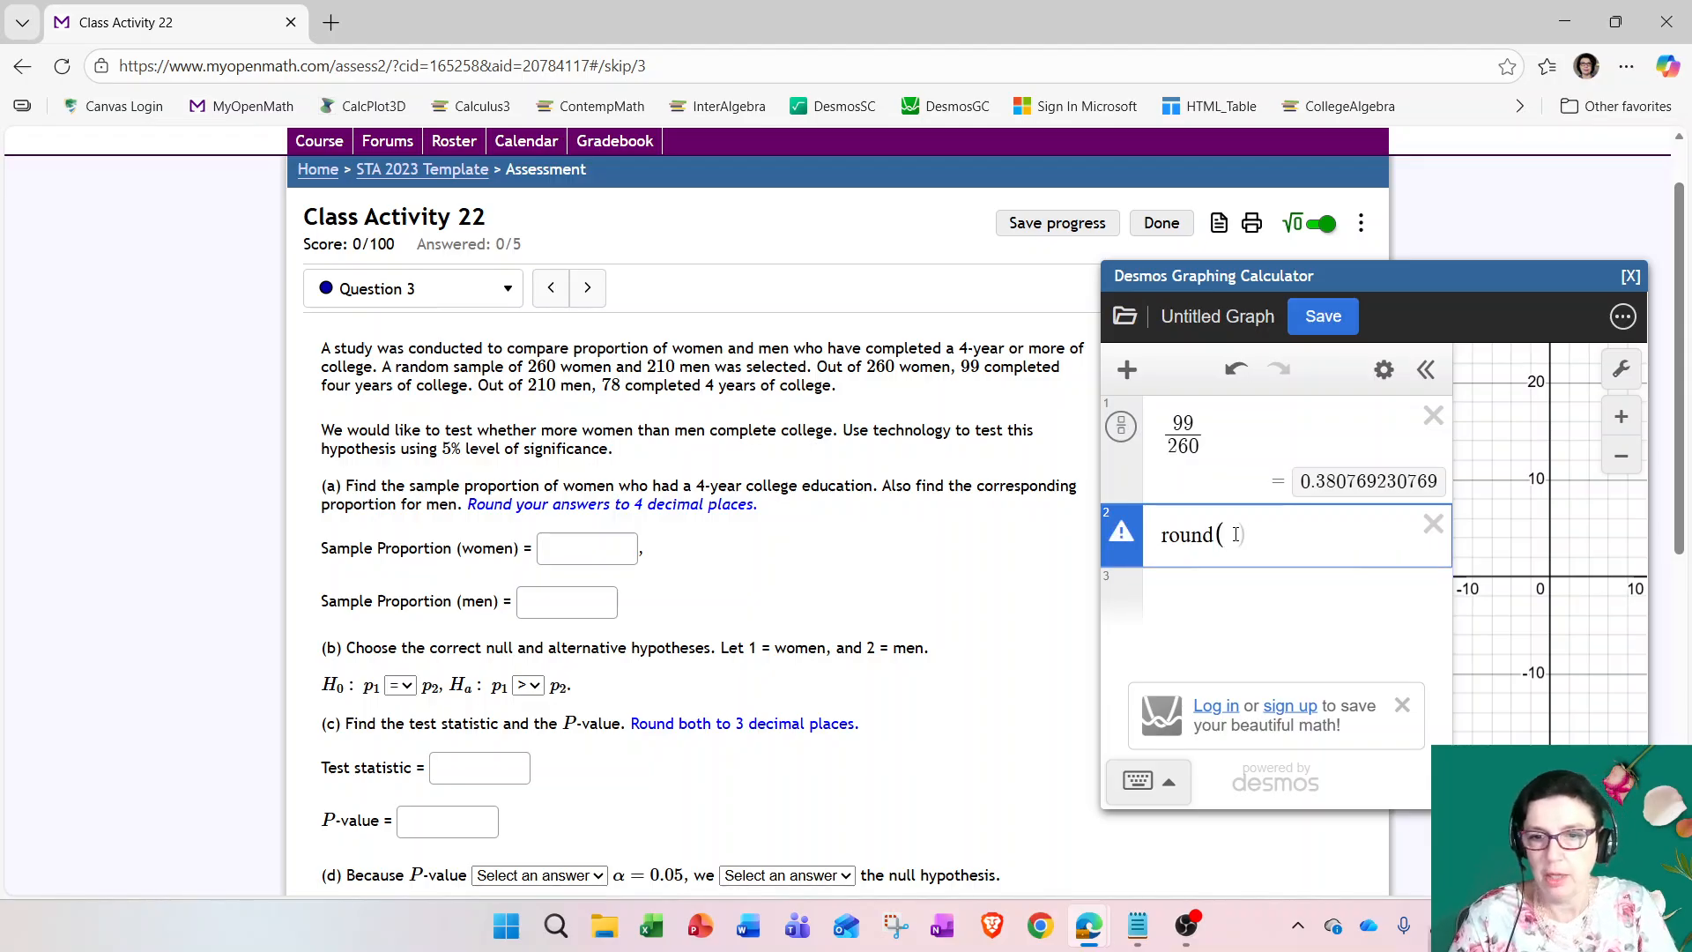
click(1389, 481)
key(ctrl+c)
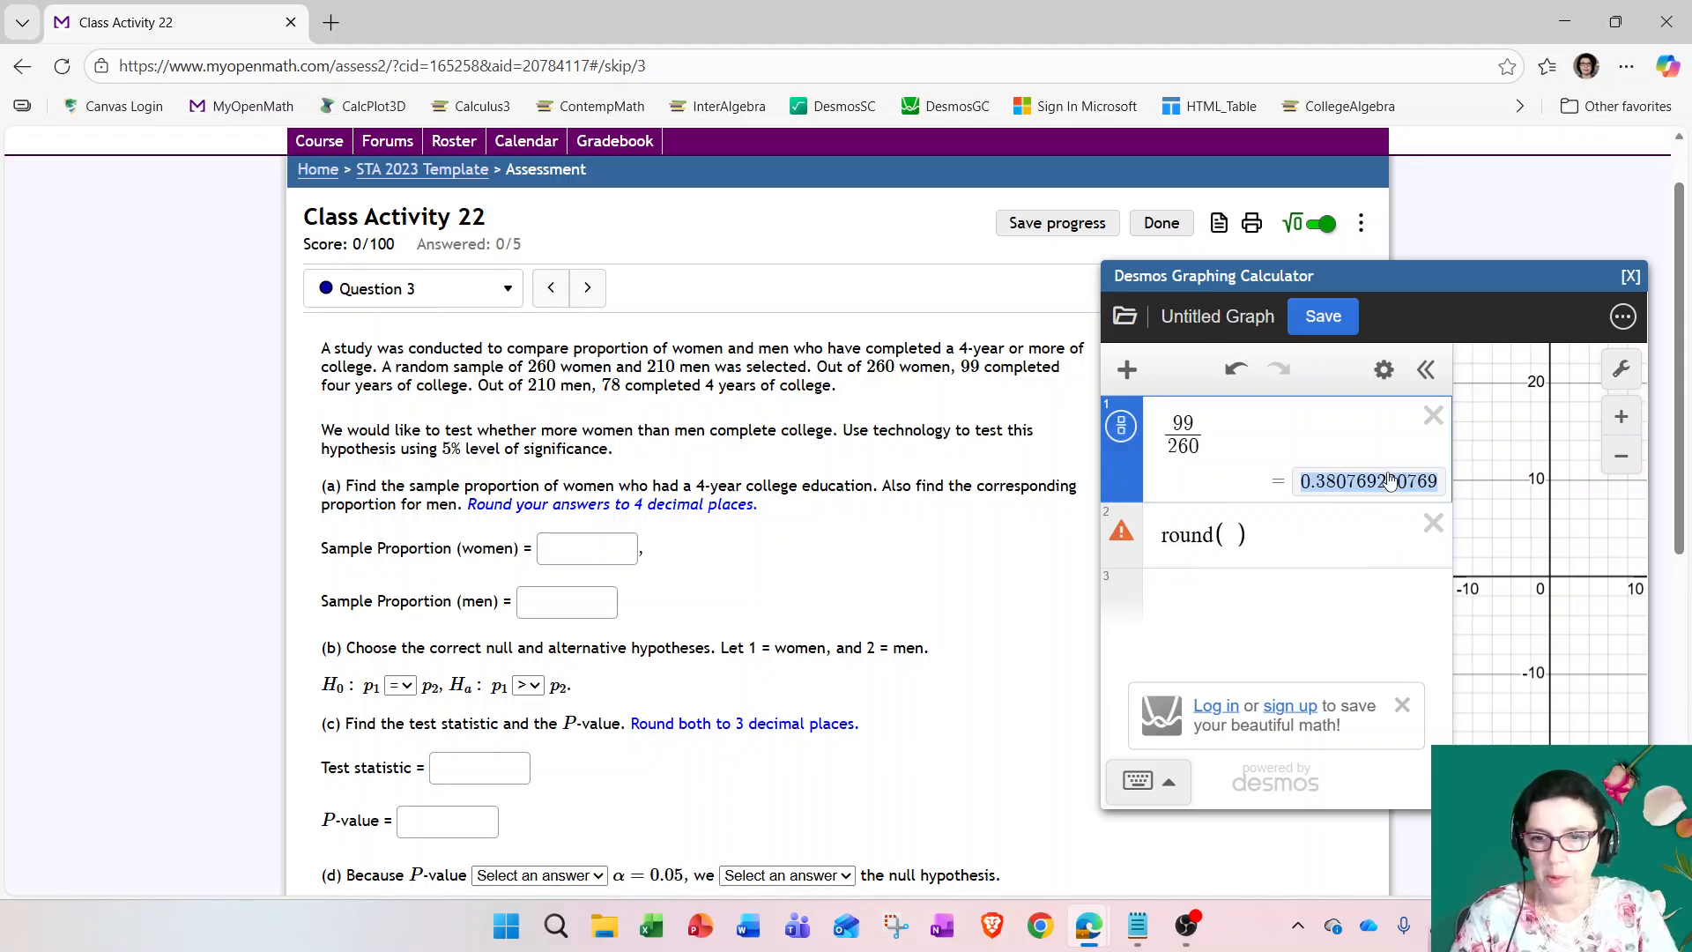
click(1232, 535)
key(ctrl+v)
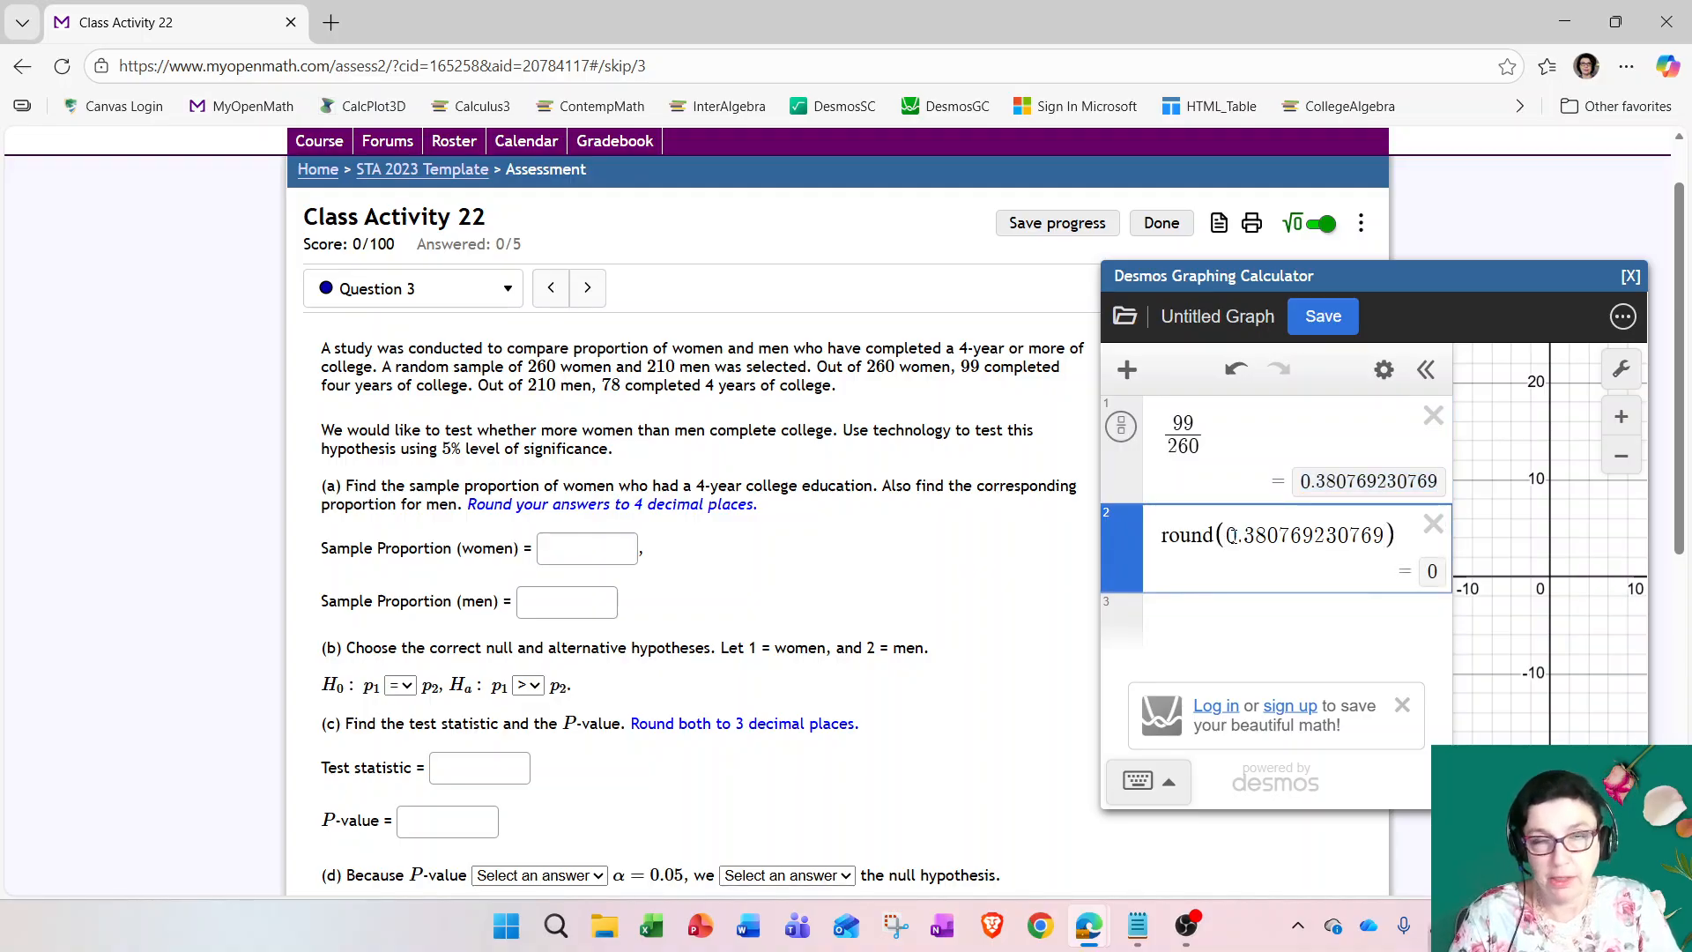
text(,4)
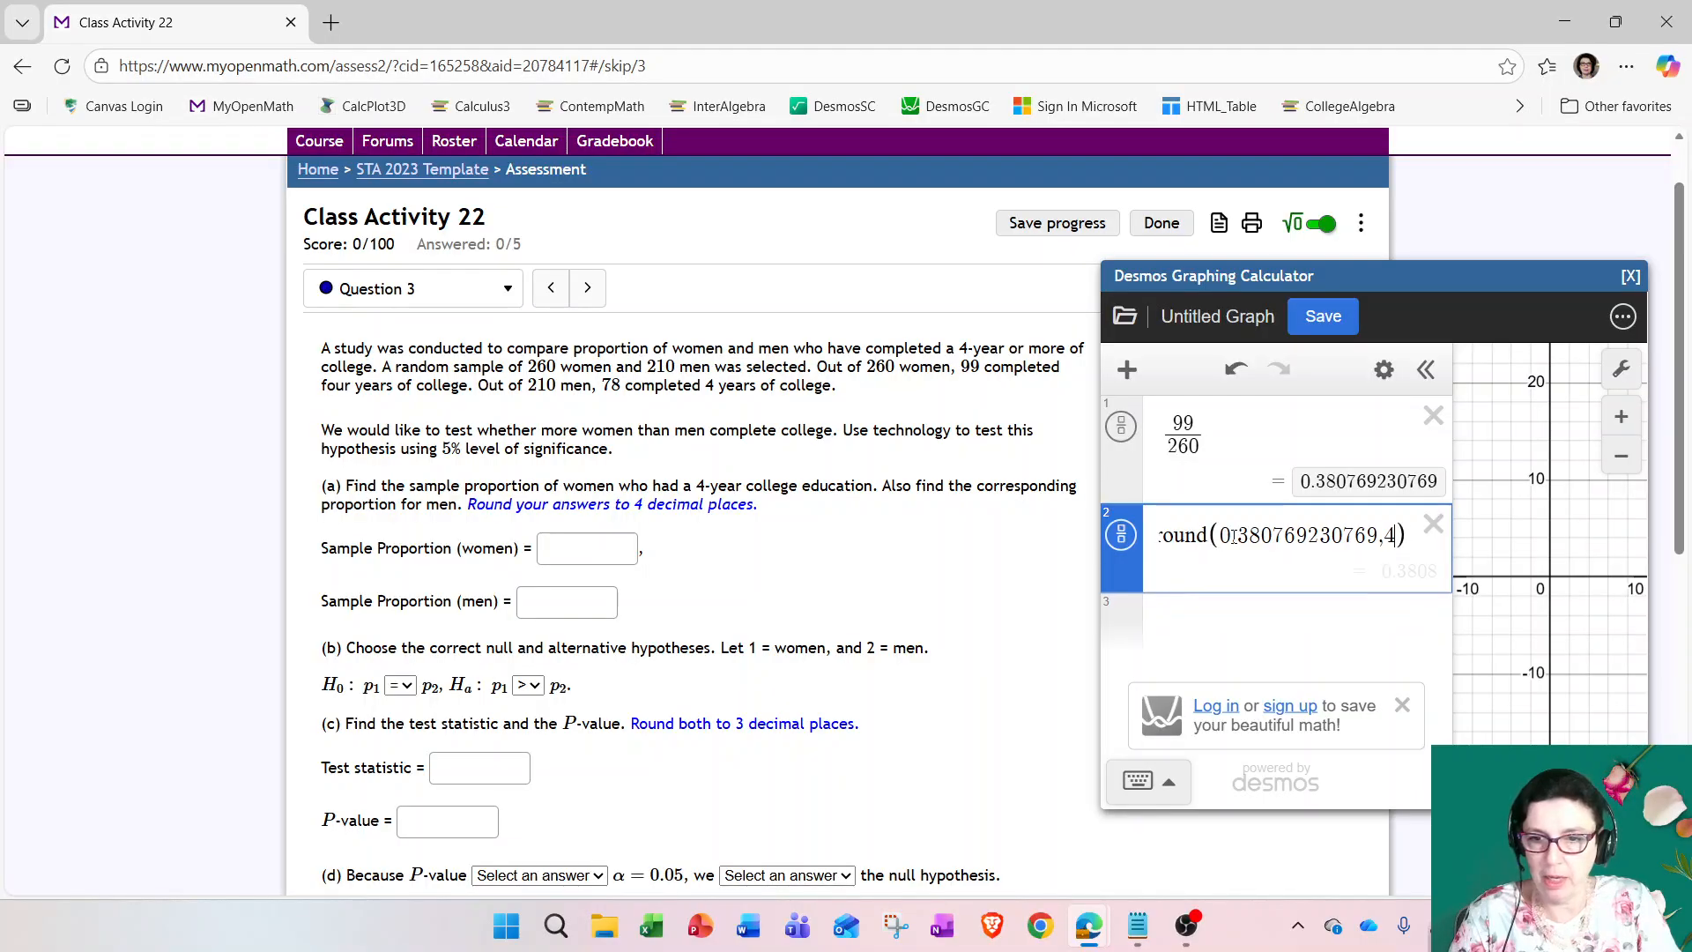
Step: Enter 0.3808 as the sample proportion for women in part (a)
click(595, 553)
text(0)
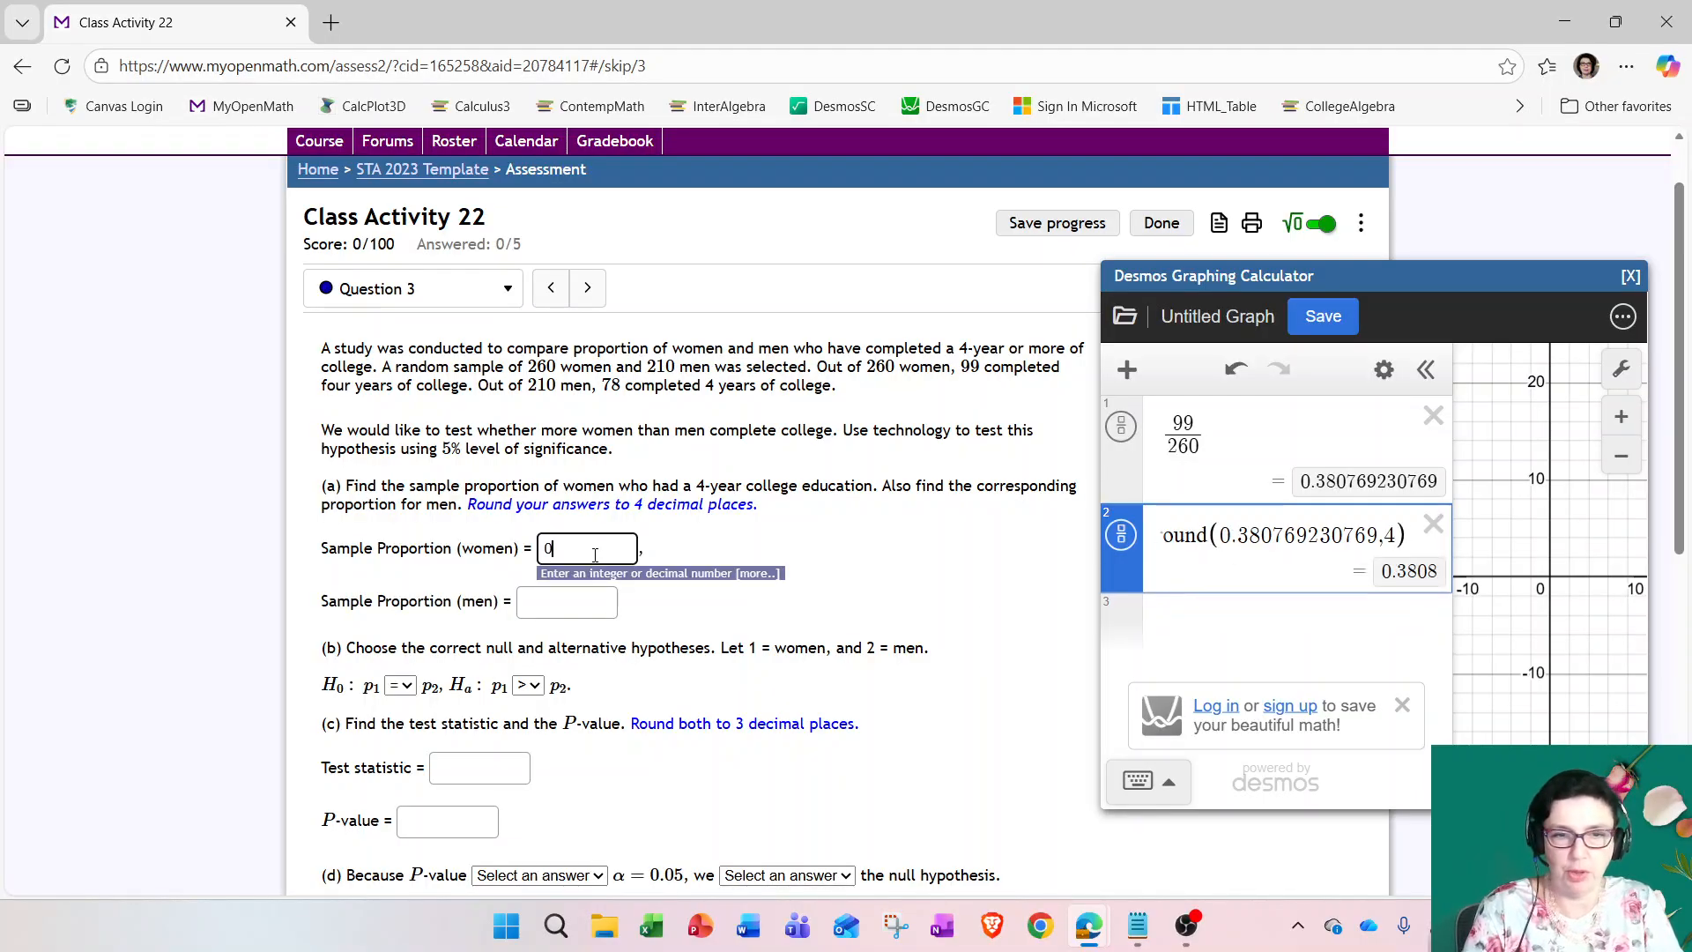
text(.3808)
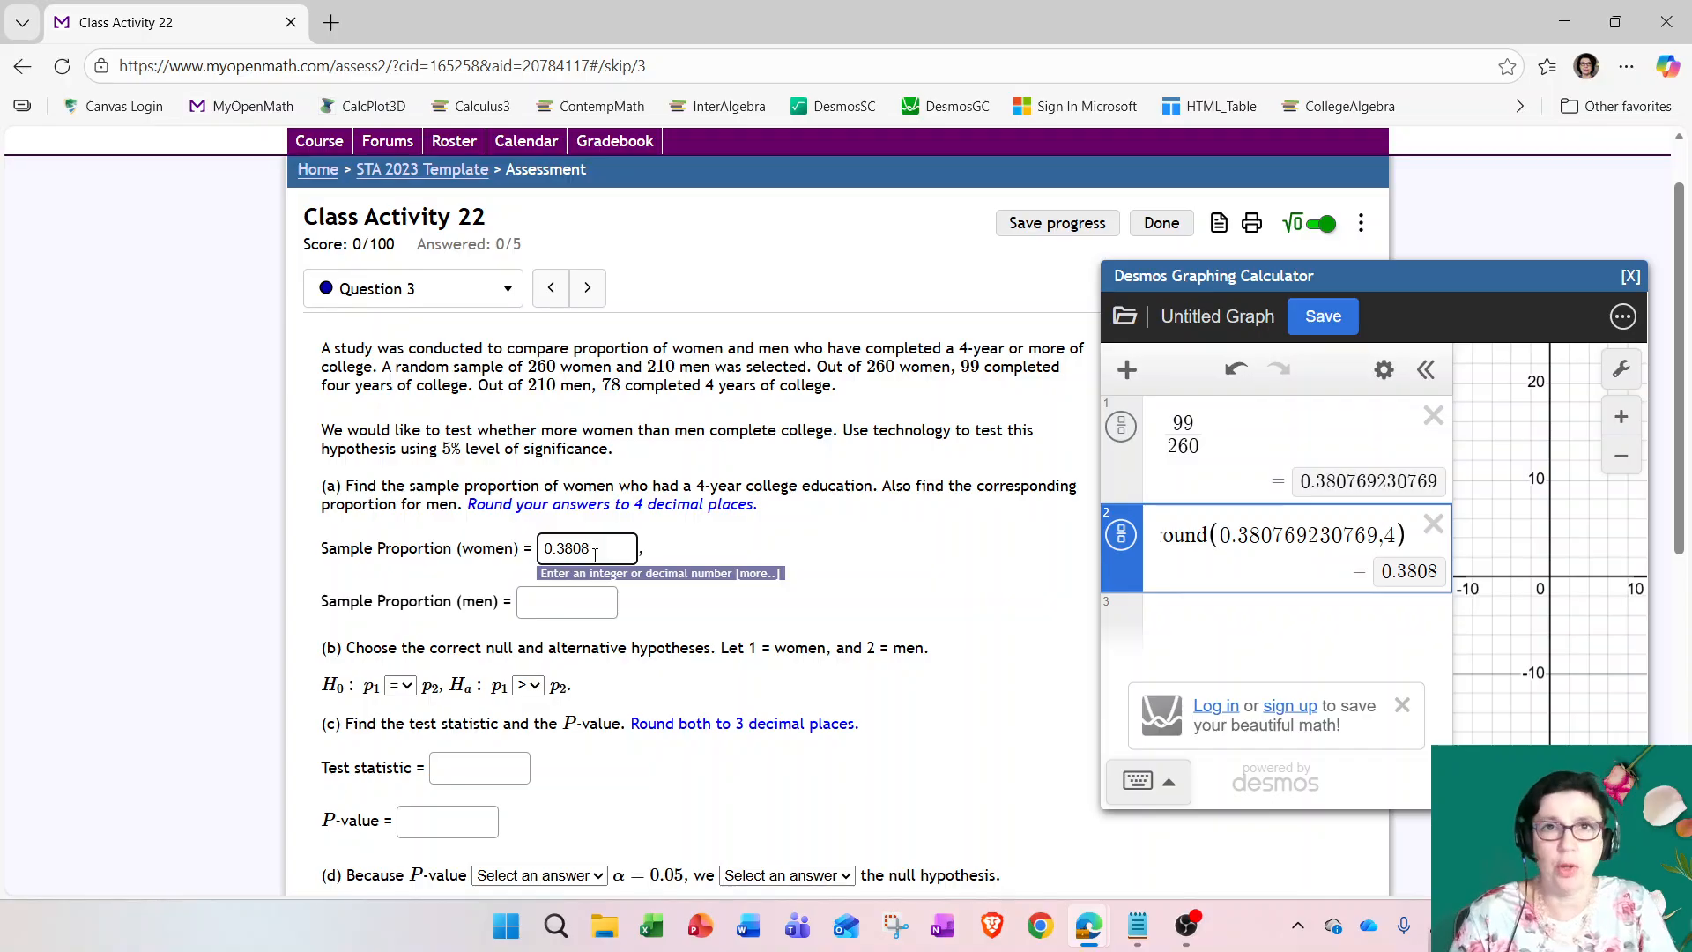
click(694, 536)
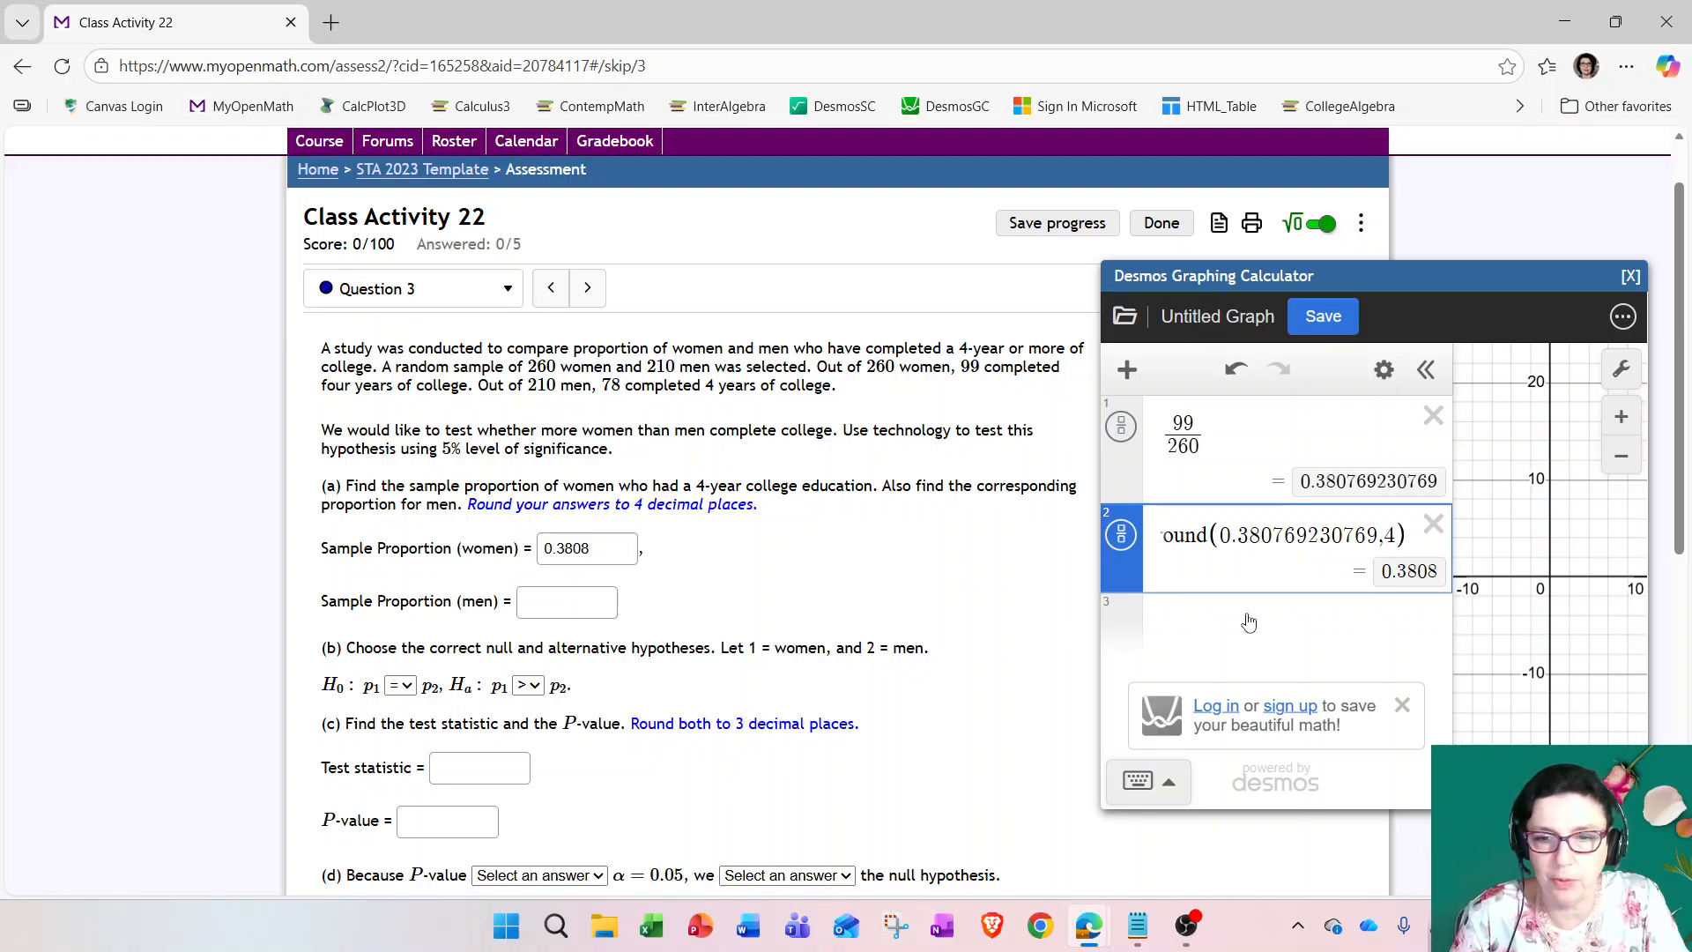
Step: Calculate 78/210 in the Desmos calculator and round the result to 4 decimal places with the round function
click(1247, 616)
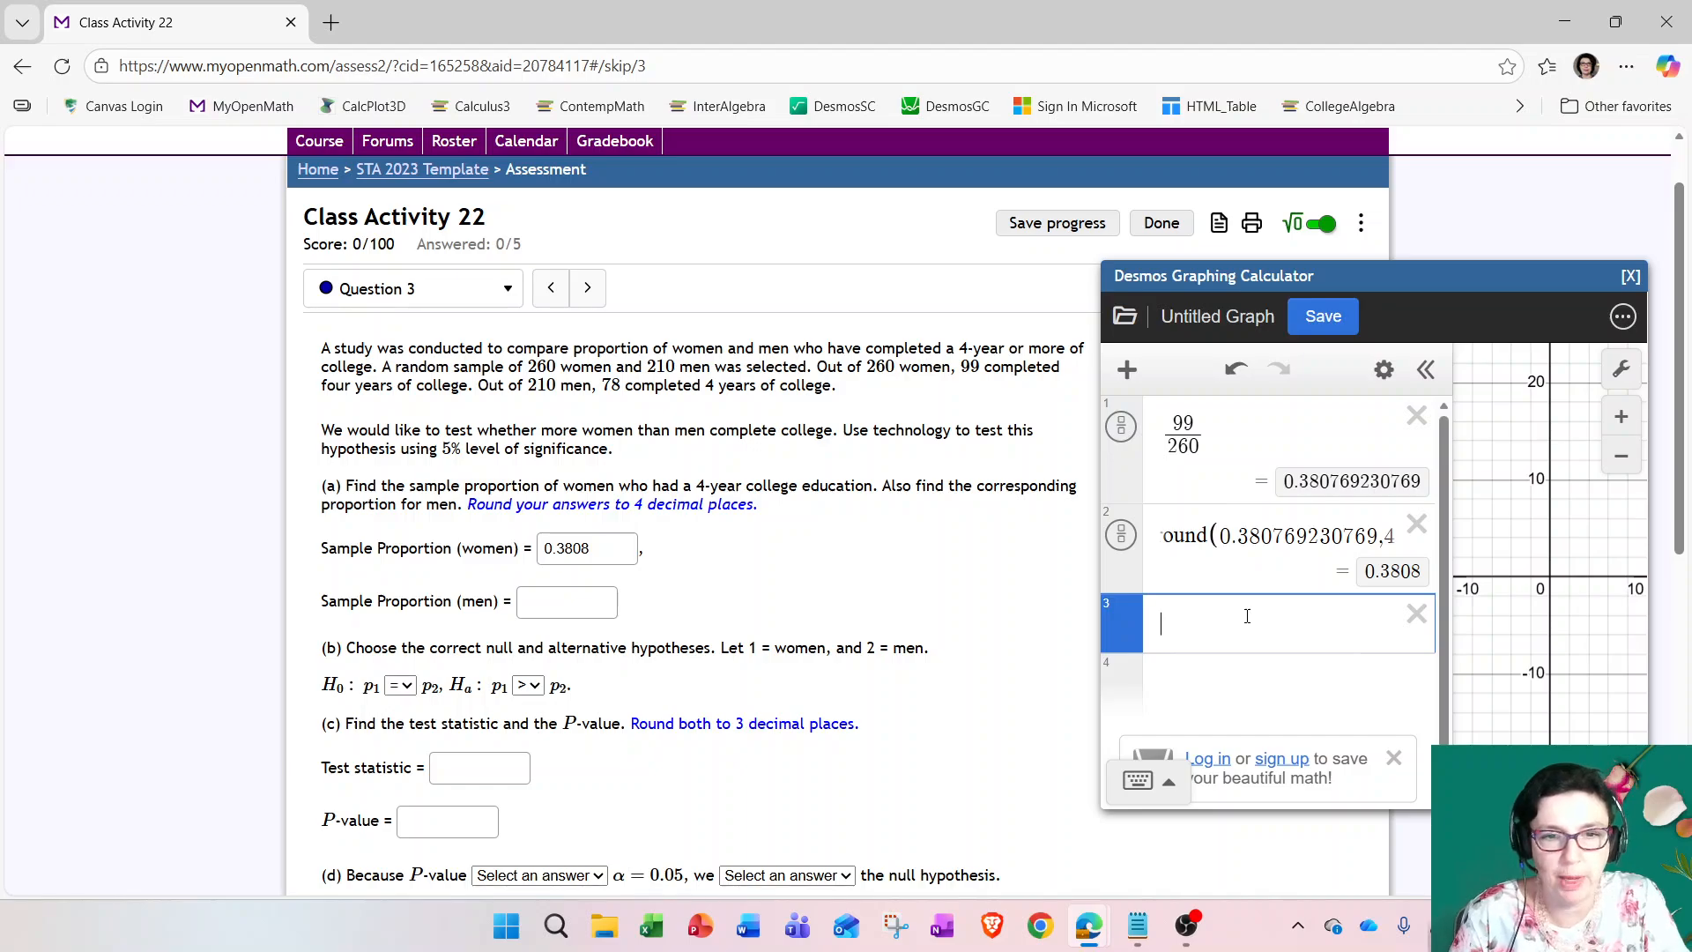
text(78)
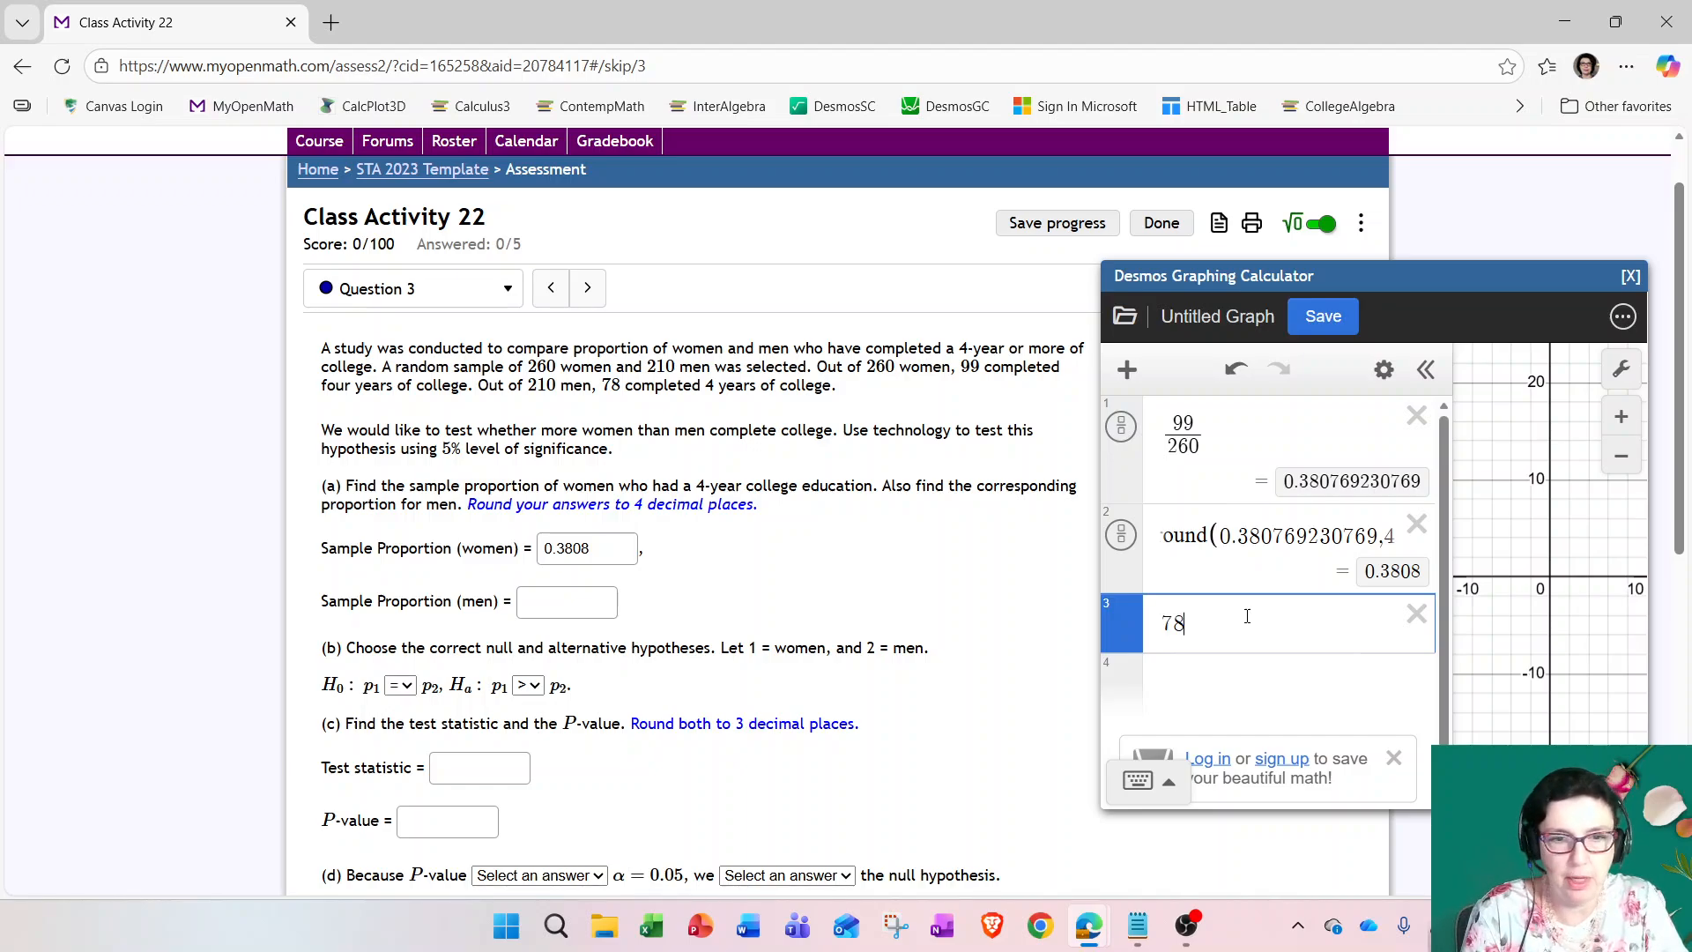
text(/210)
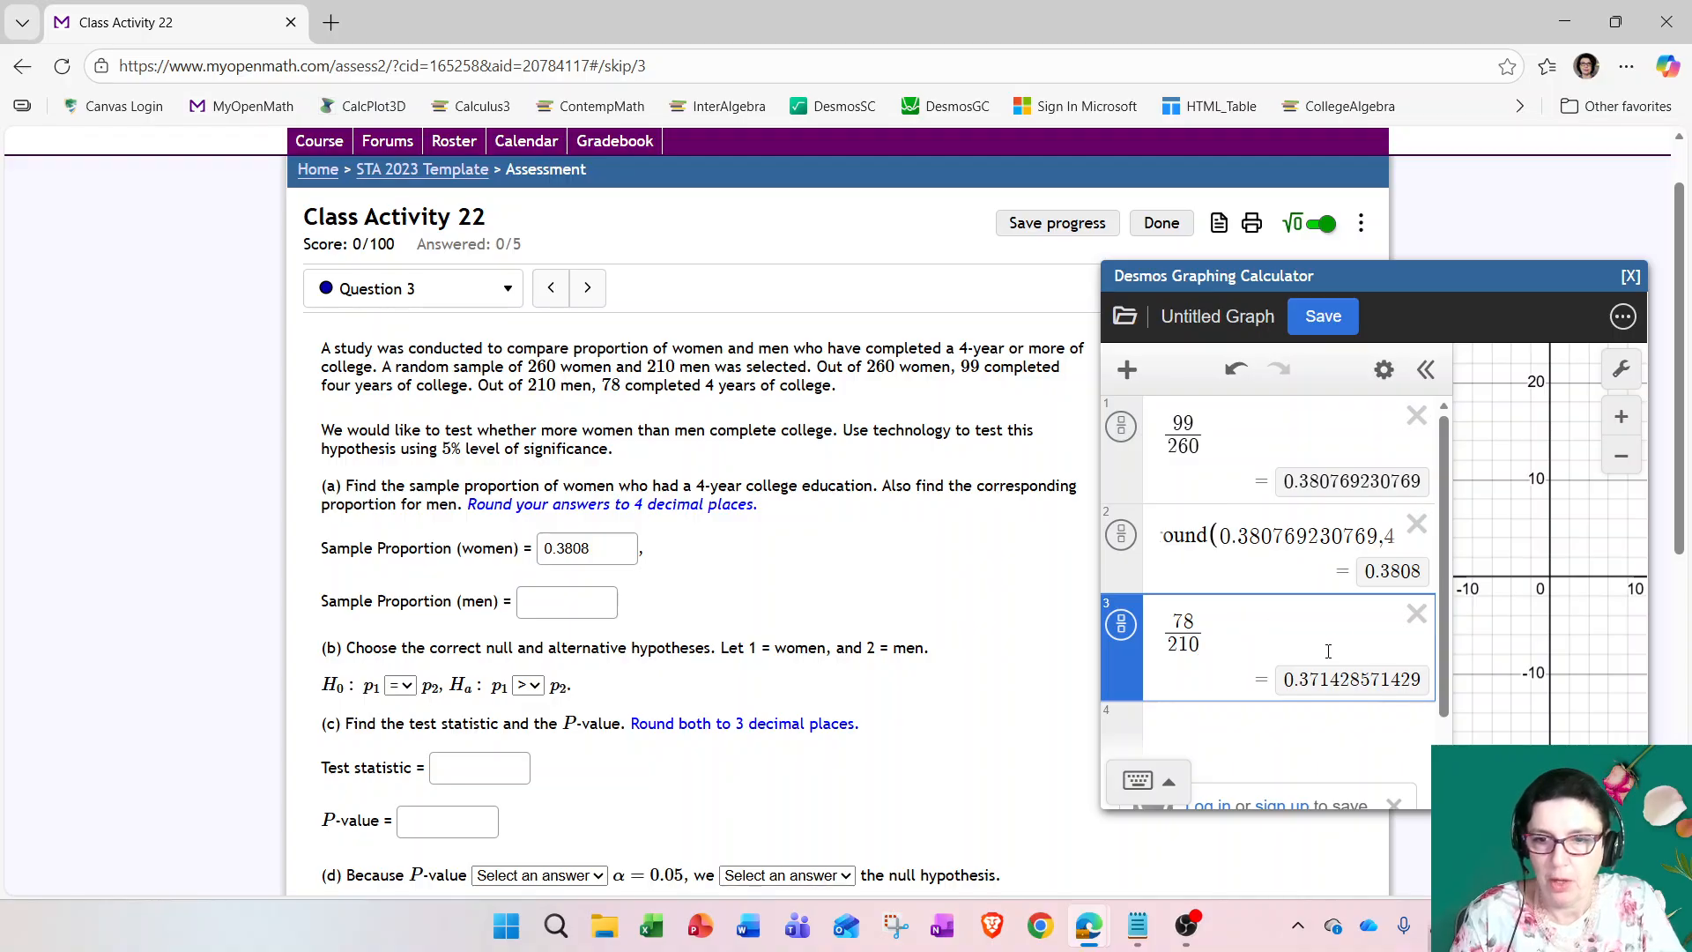
click(1262, 716)
text(round()
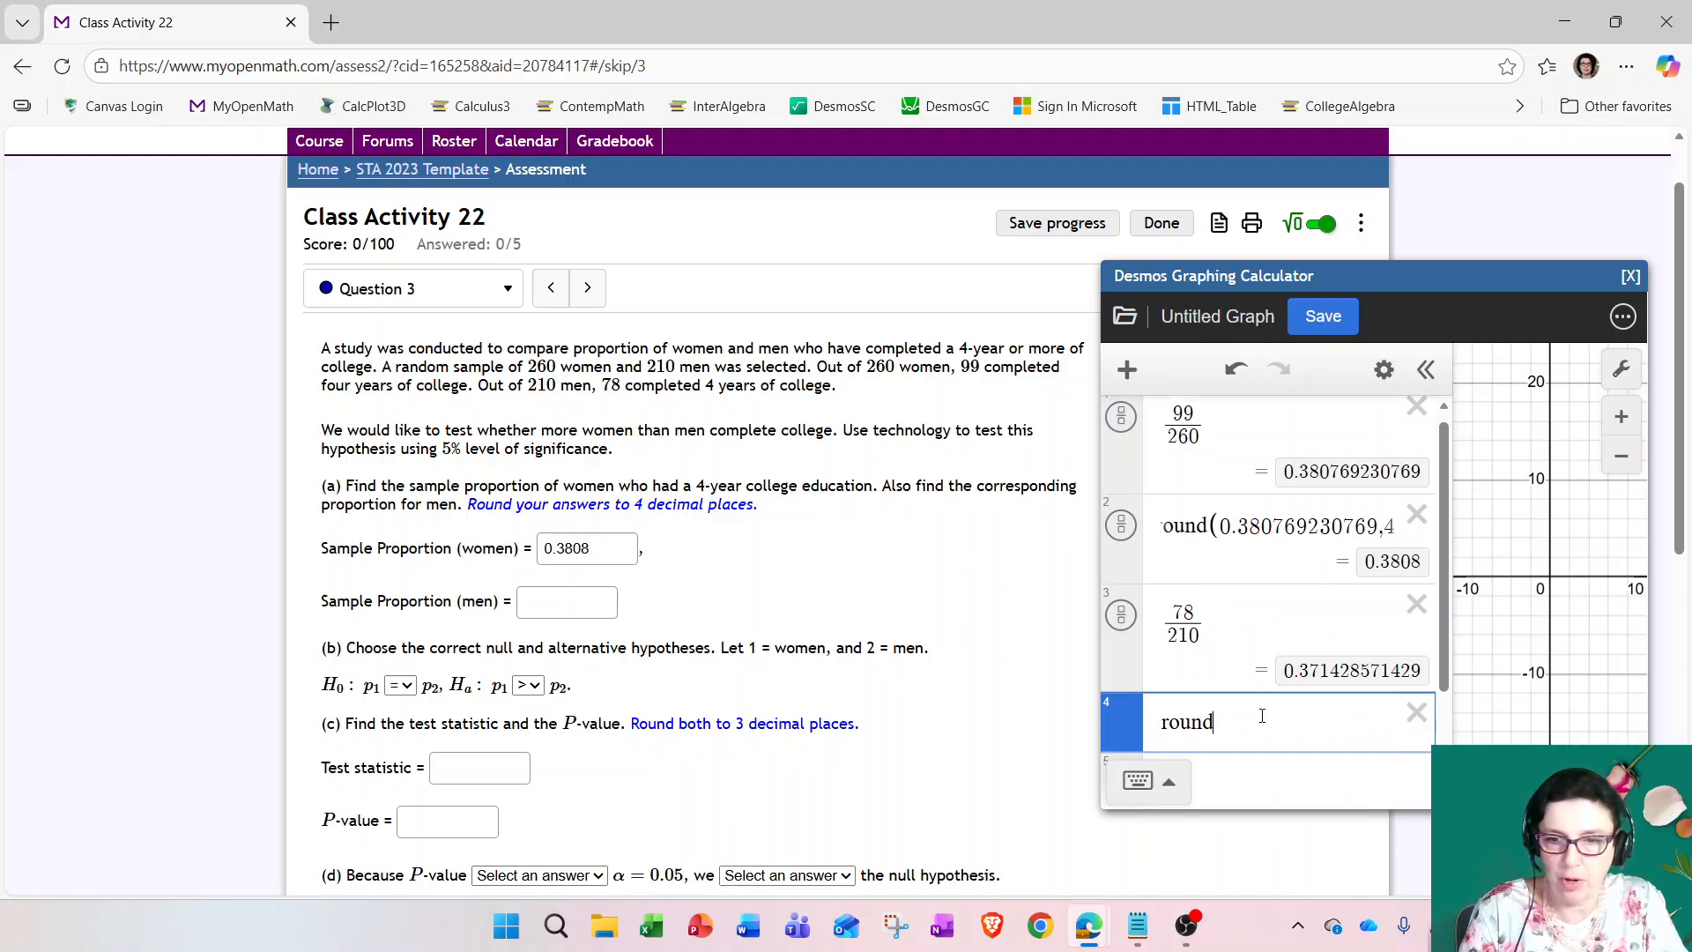
click(1353, 677)
key(ctrl+c)
click(1243, 725)
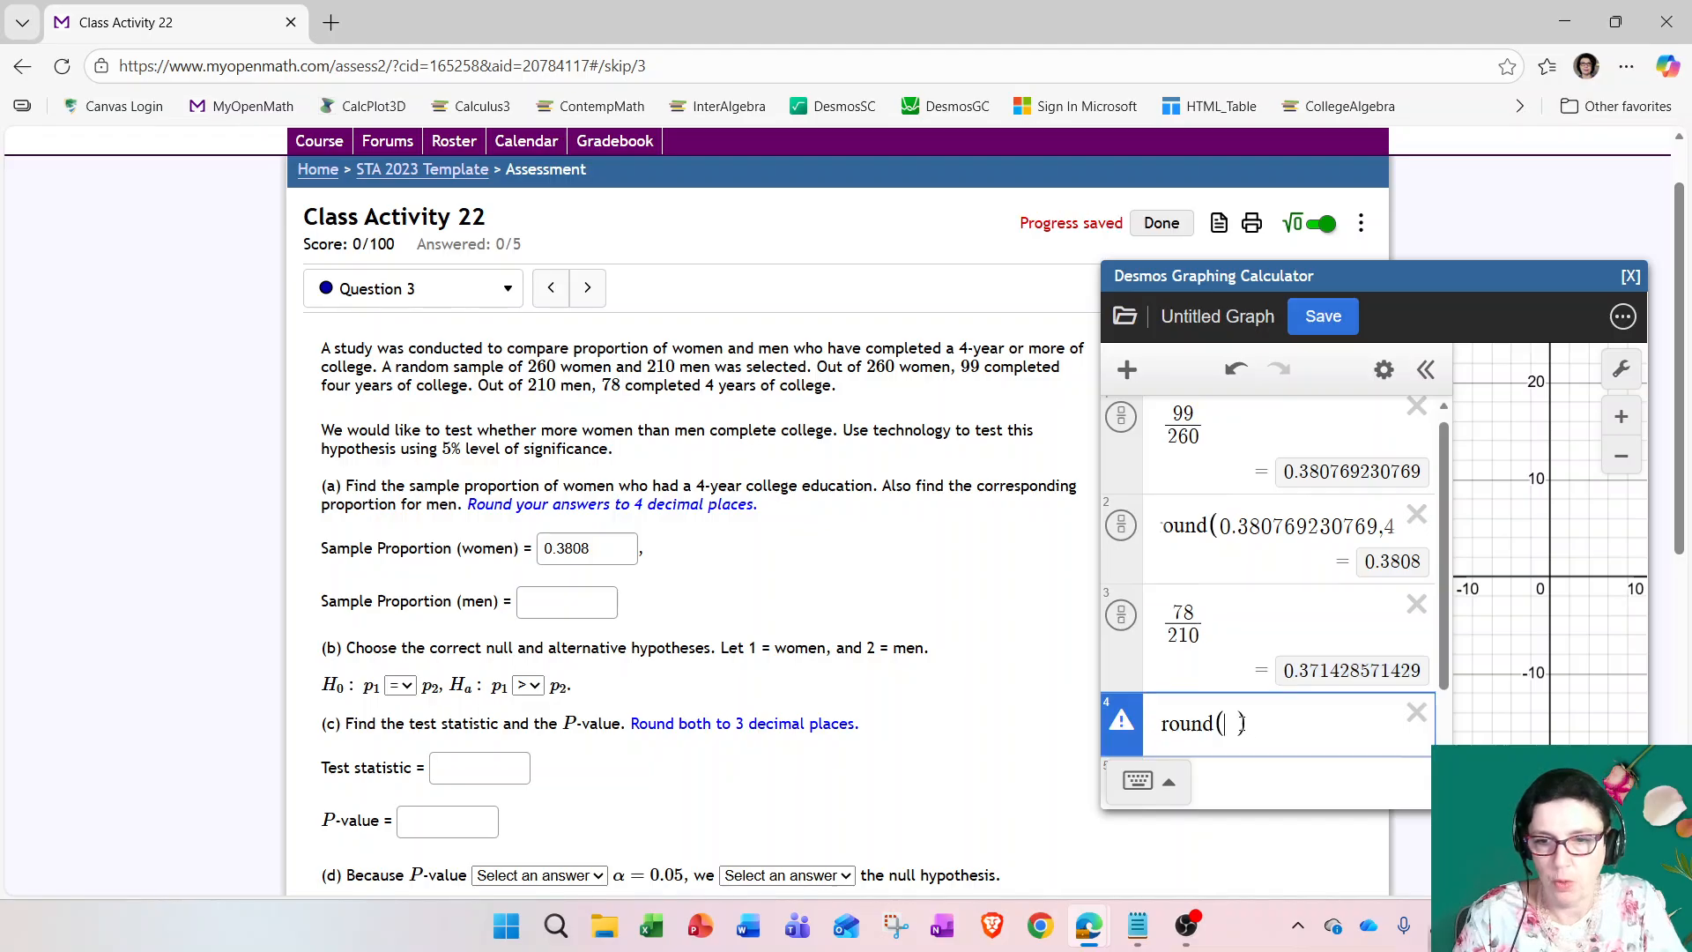
key(ctrl+v)
text(,4)
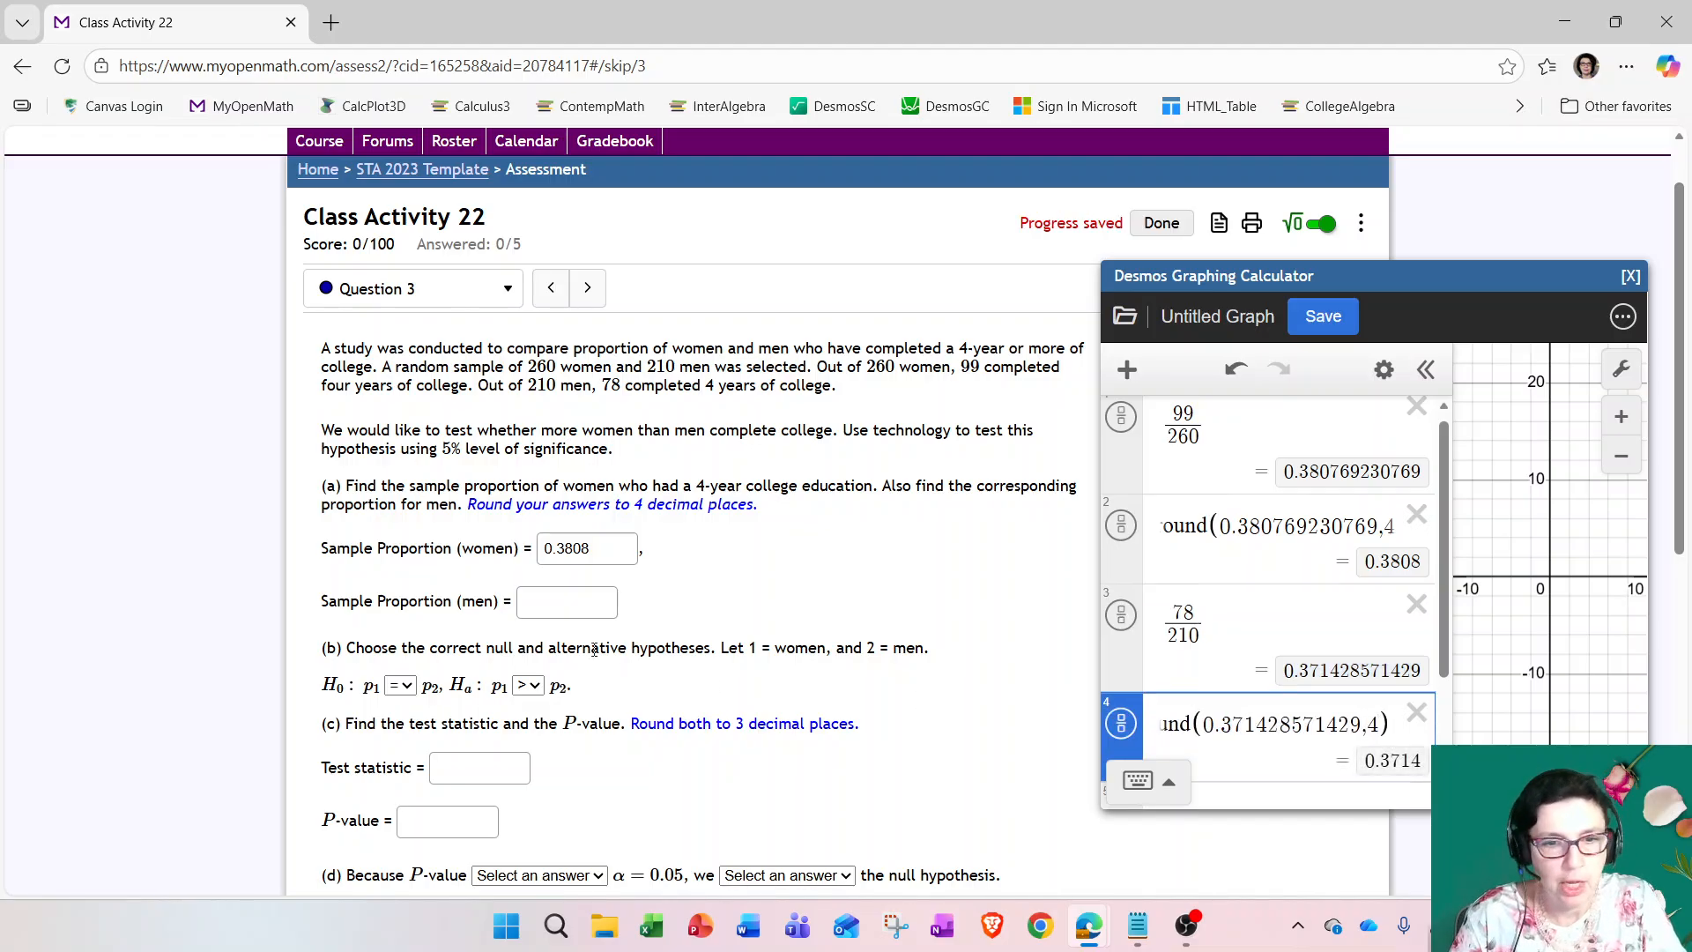
Step: Enter 0.3714 as the sample proportion for men in part (a)
click(596, 600)
text(0.3714)
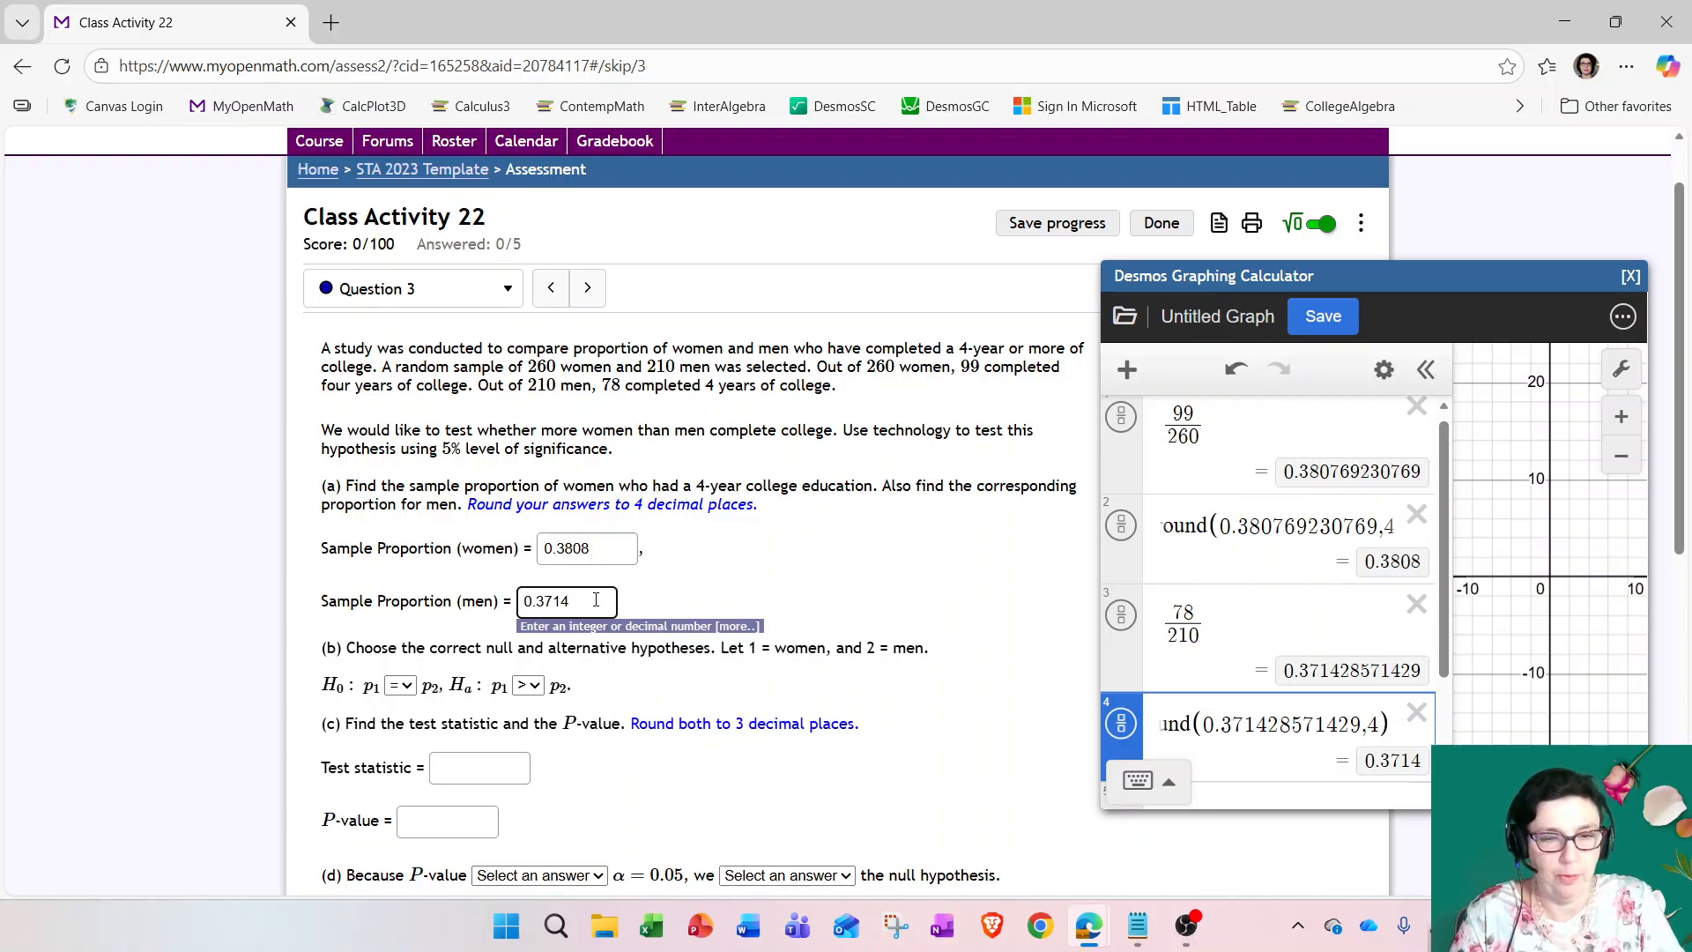
click(802, 586)
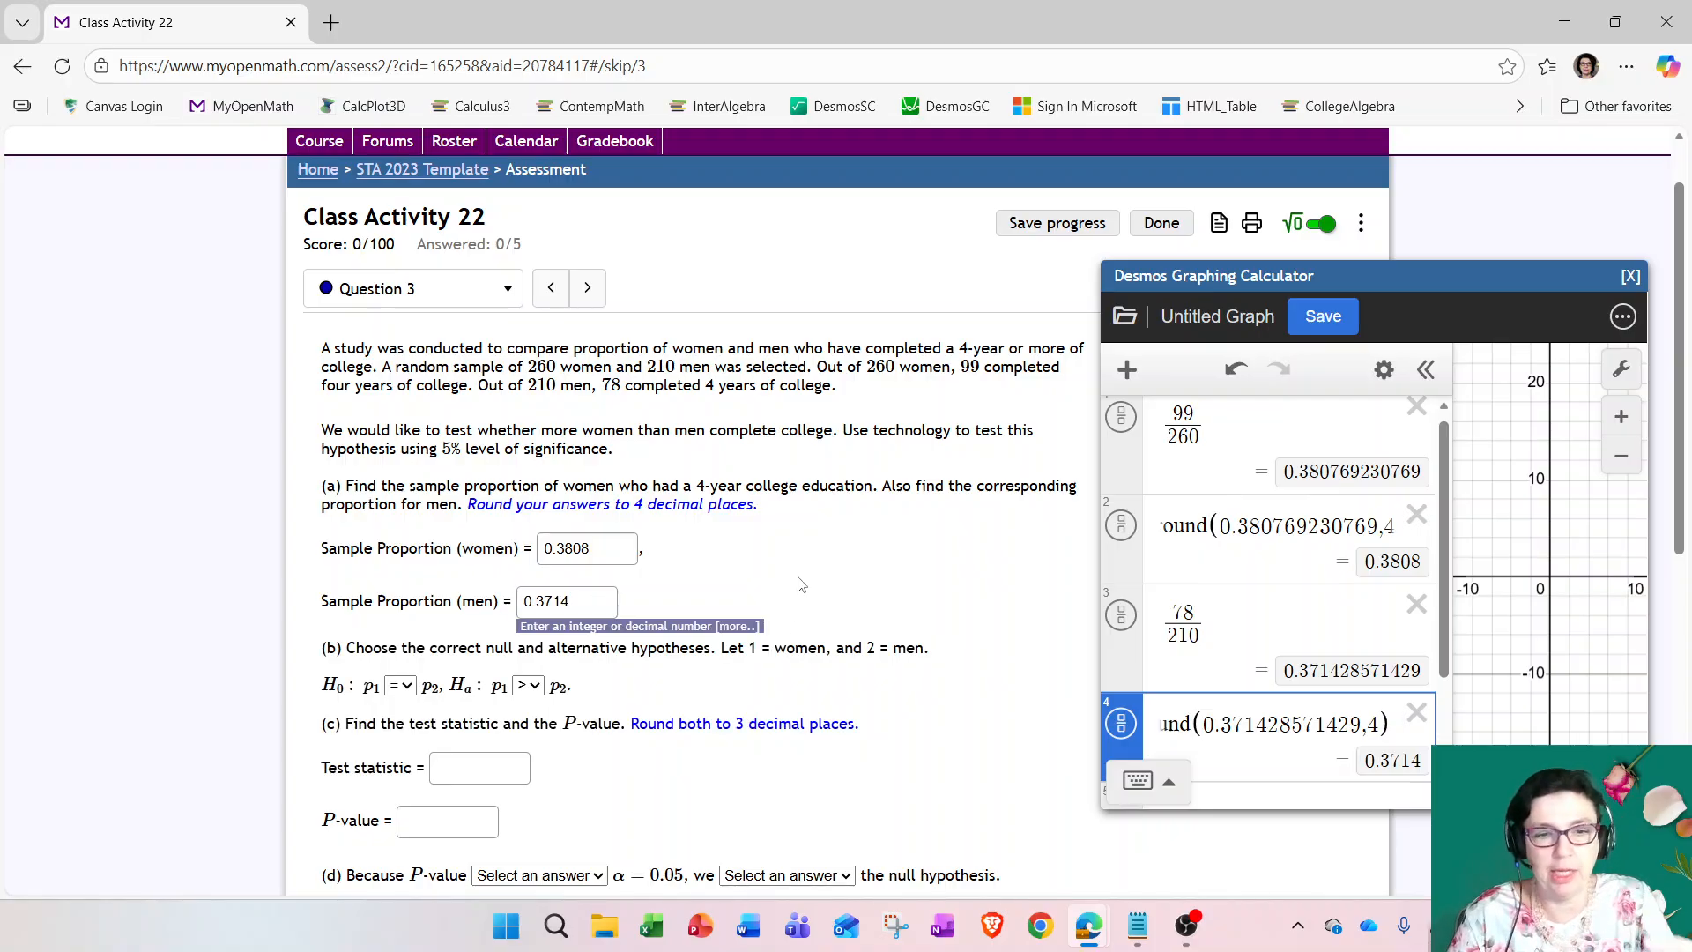
scroll(819, 609, down, 1)
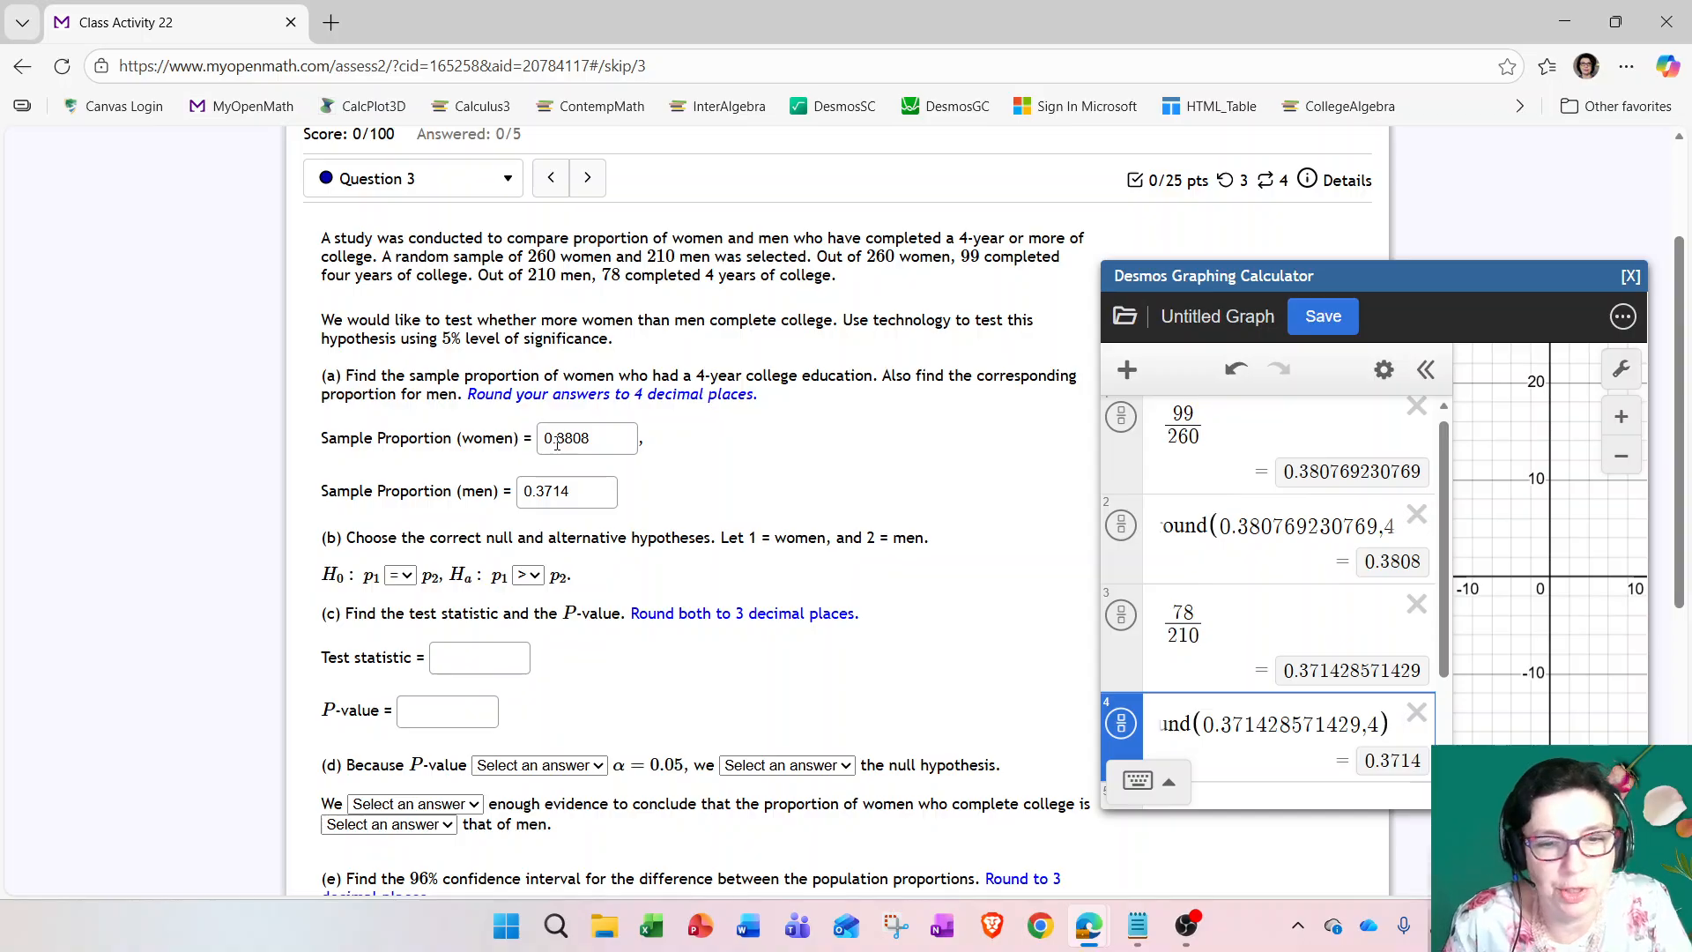
drag(562, 441, 572, 428)
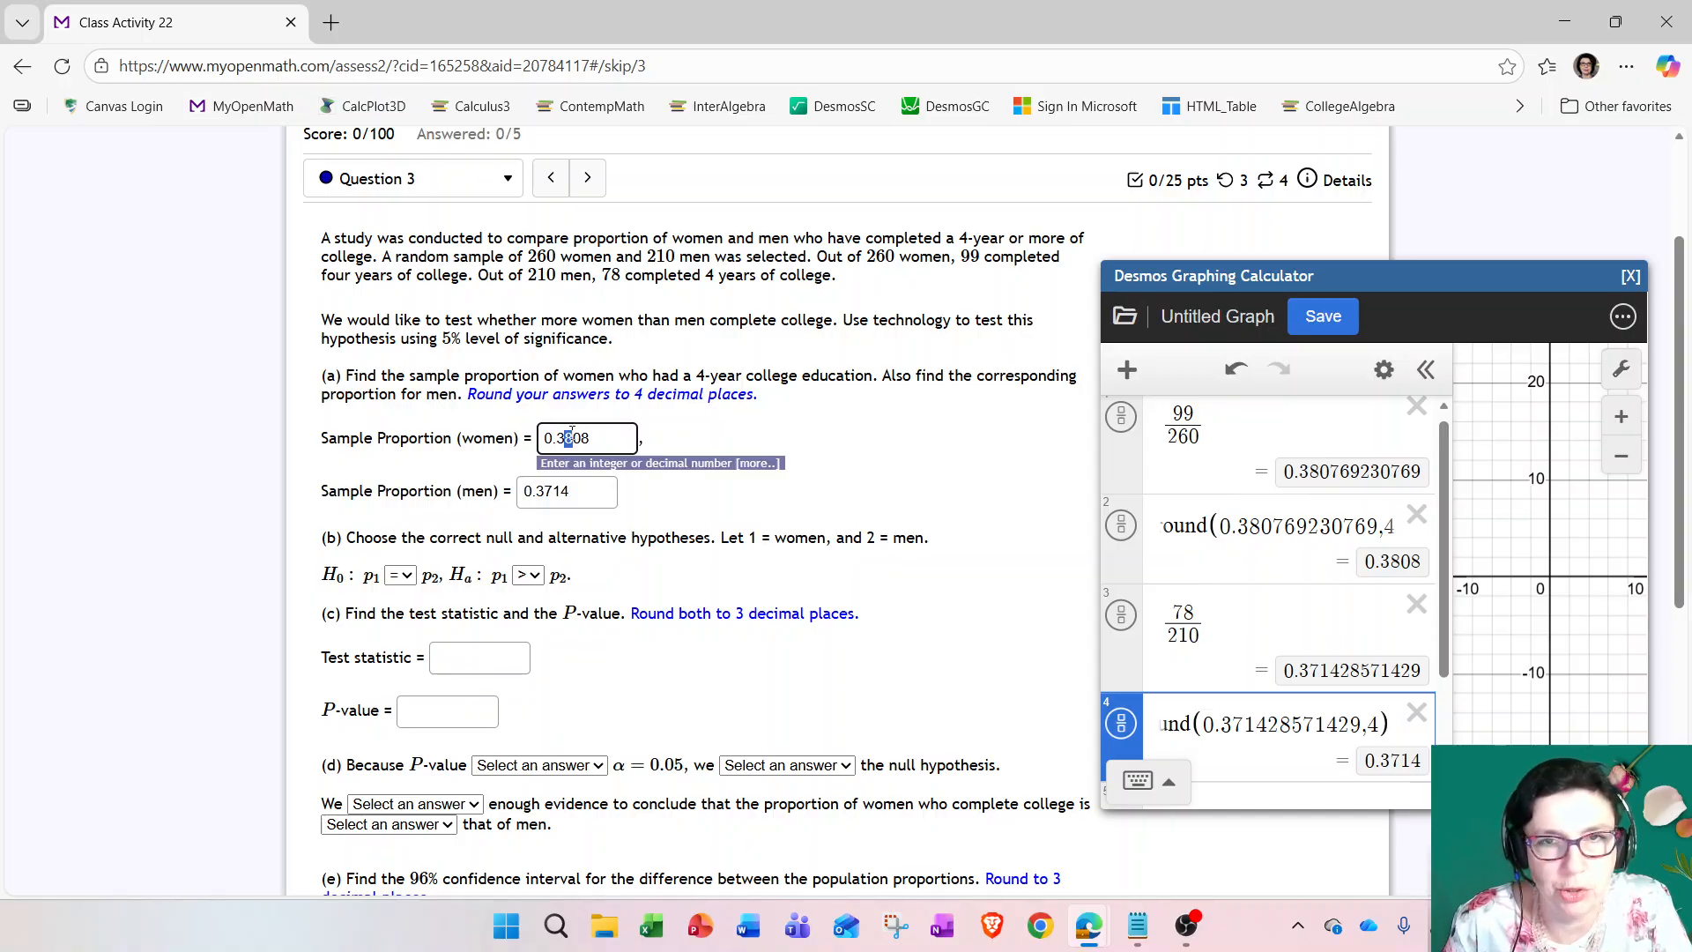
click(724, 453)
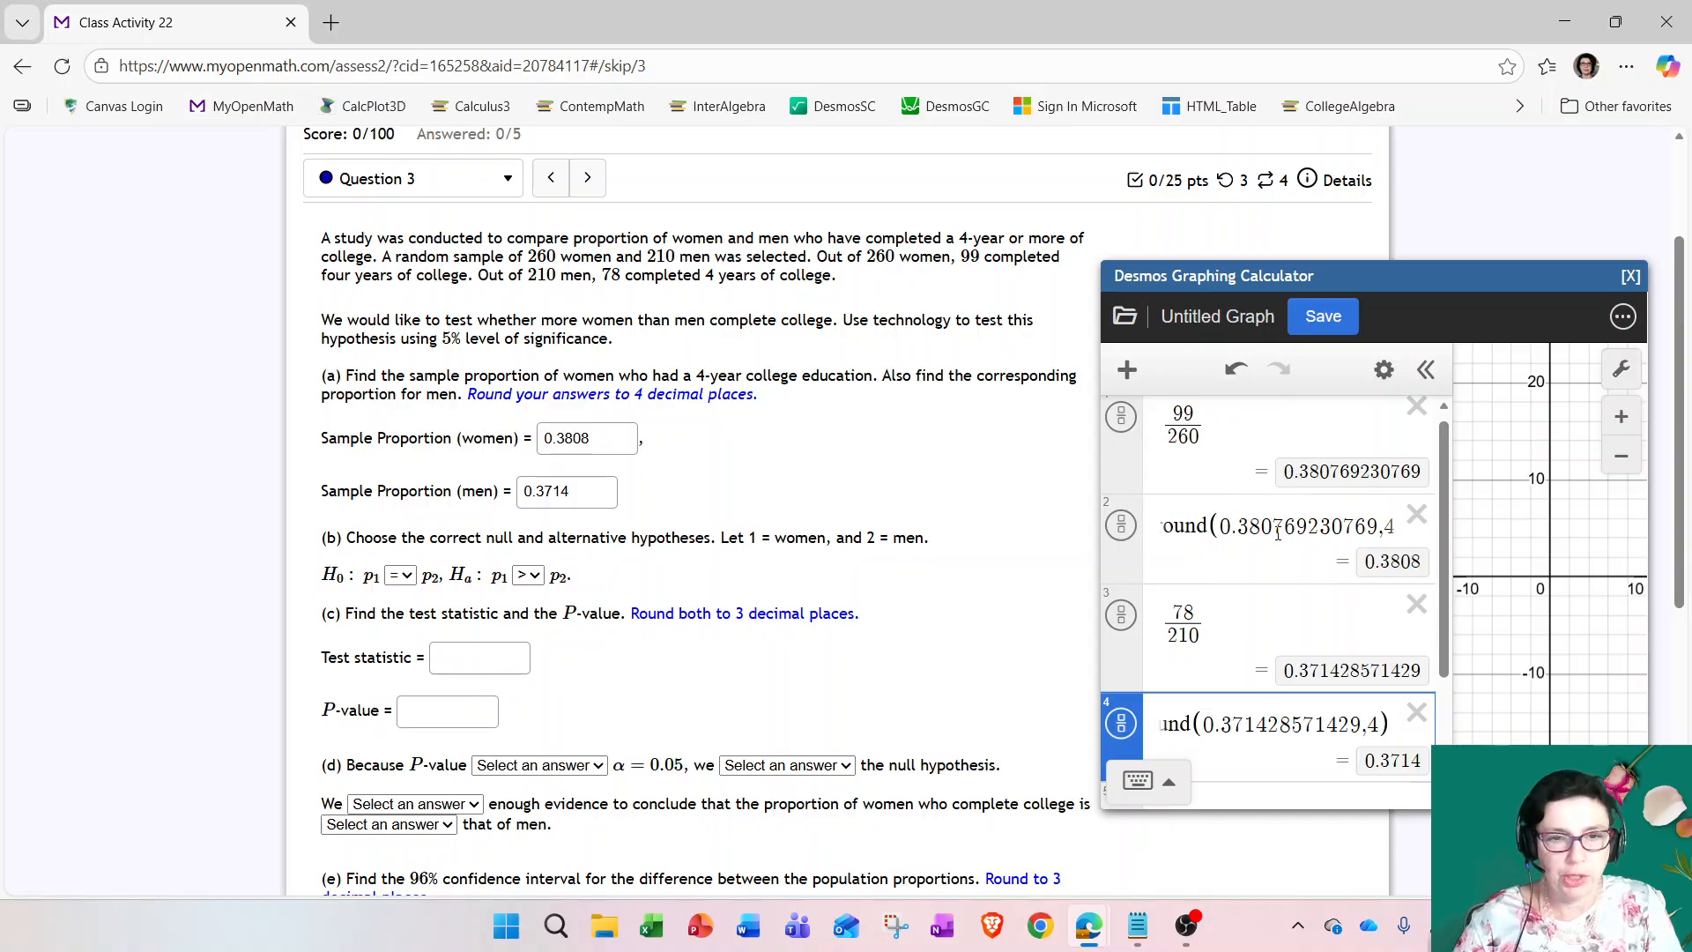
Step: Clear all the earlier proportion calculations from the Desmos expression list
scroll(1378, 425, up, 1)
click(1332, 423)
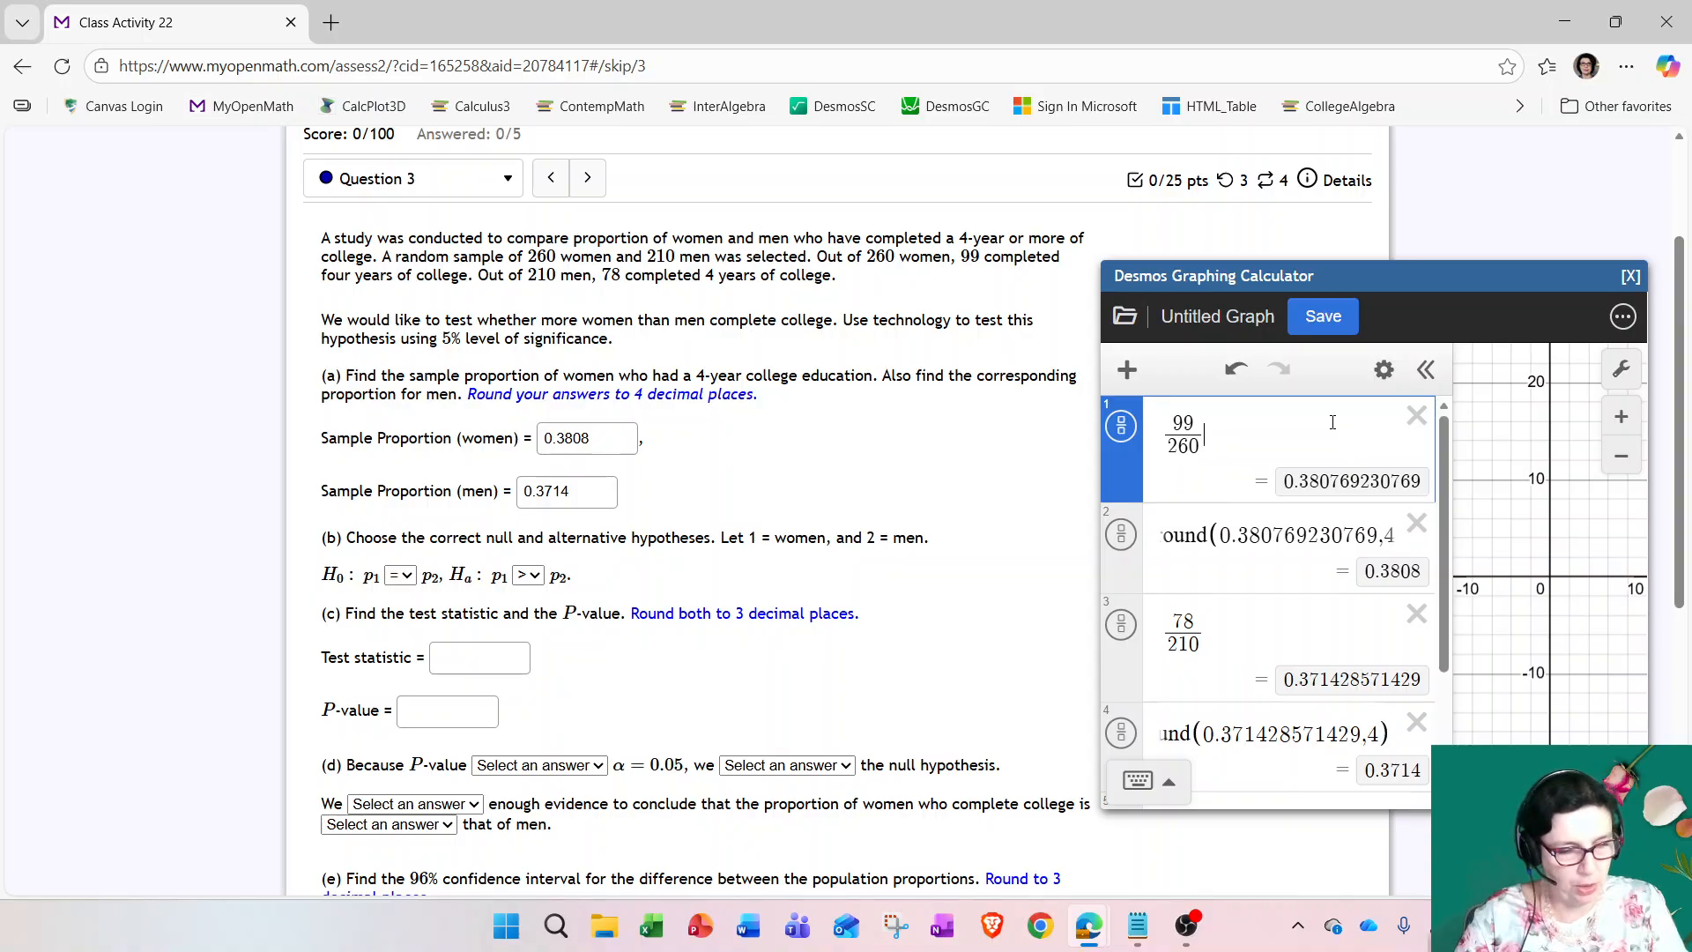
key(ctrl+alt+x)
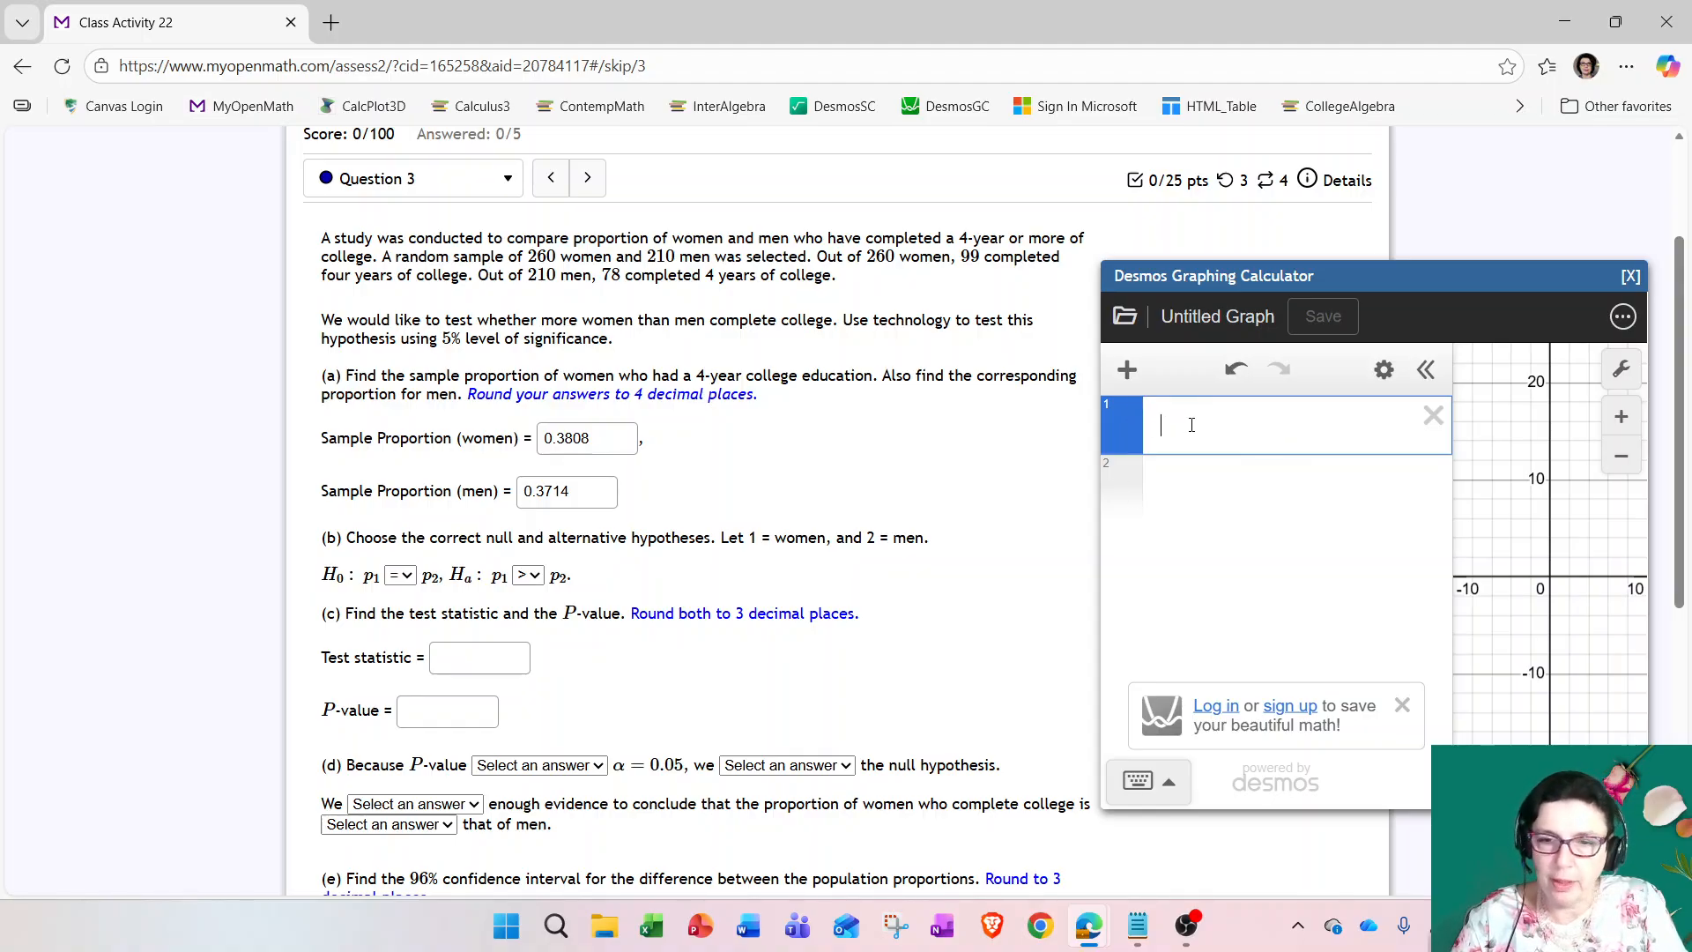
Step: Start a z-test for proportions in Desmos with sample 1 set to 99 successes and a sample size of 260
click(1128, 374)
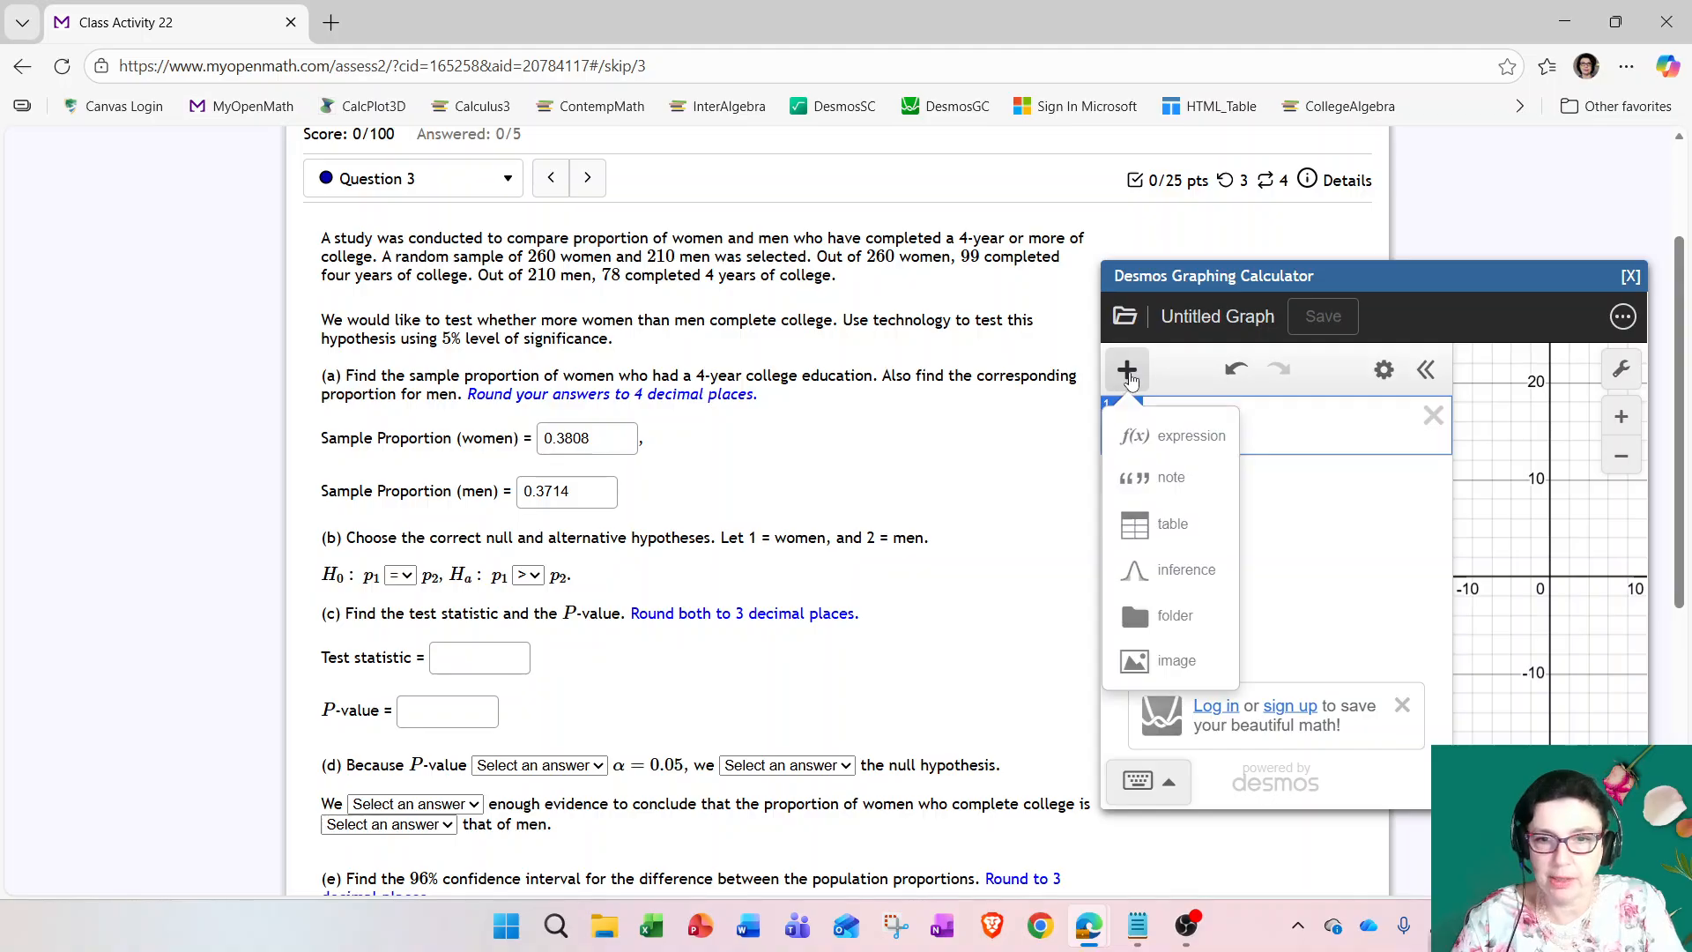
click(1188, 572)
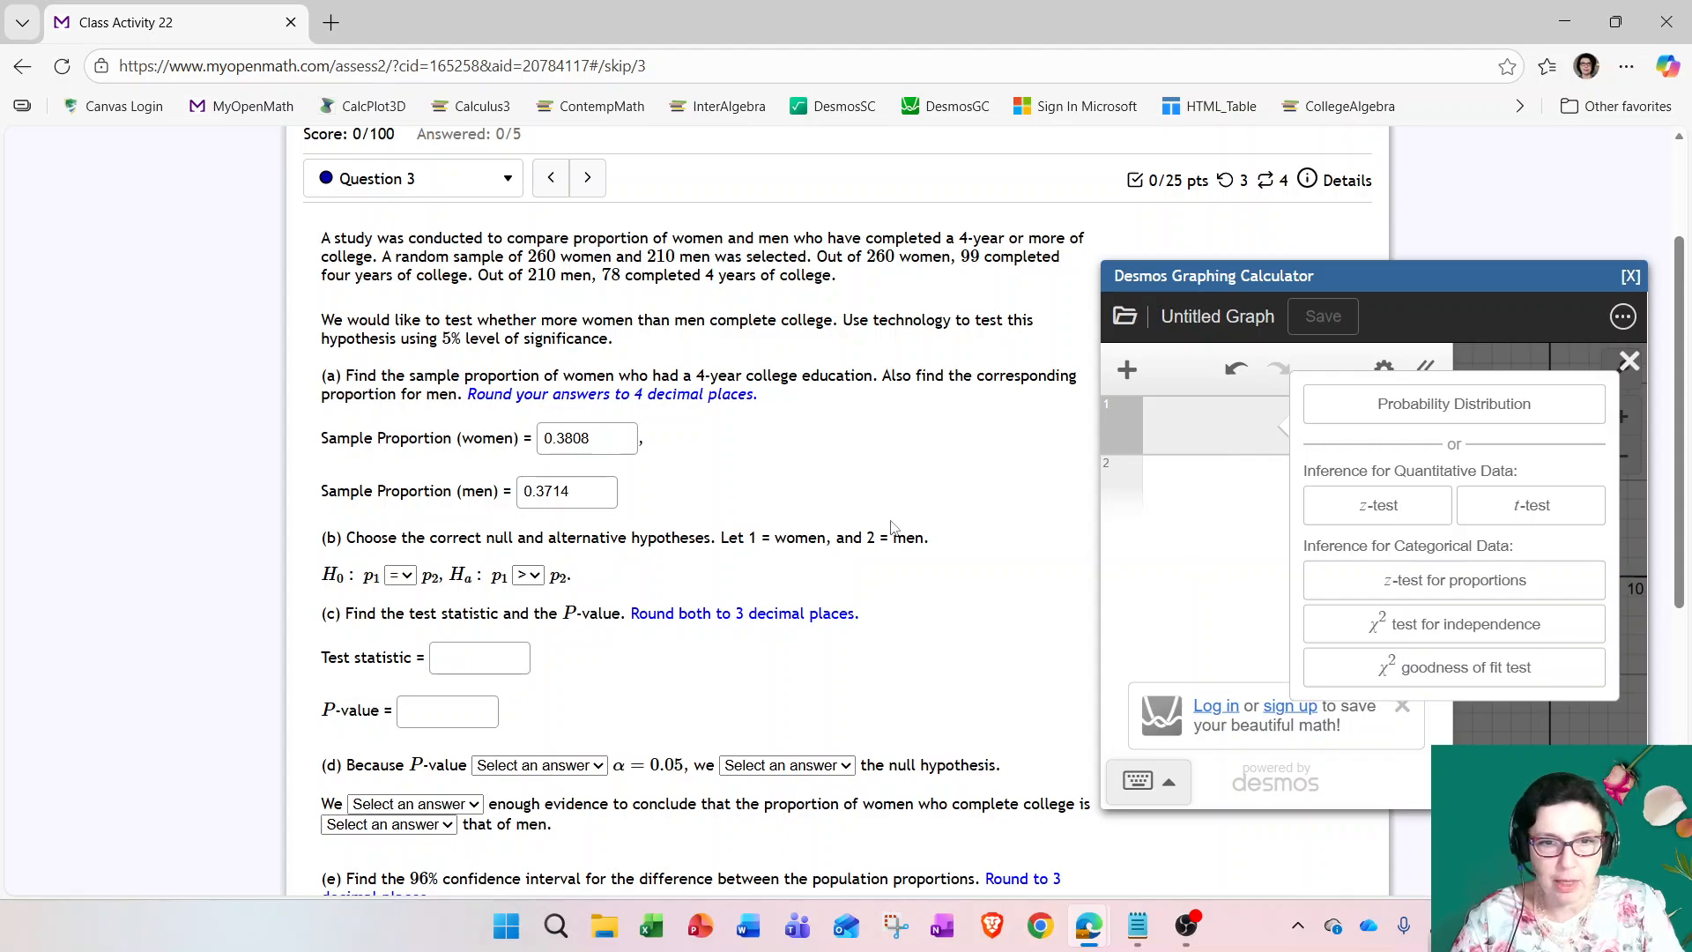
double_click(469, 374)
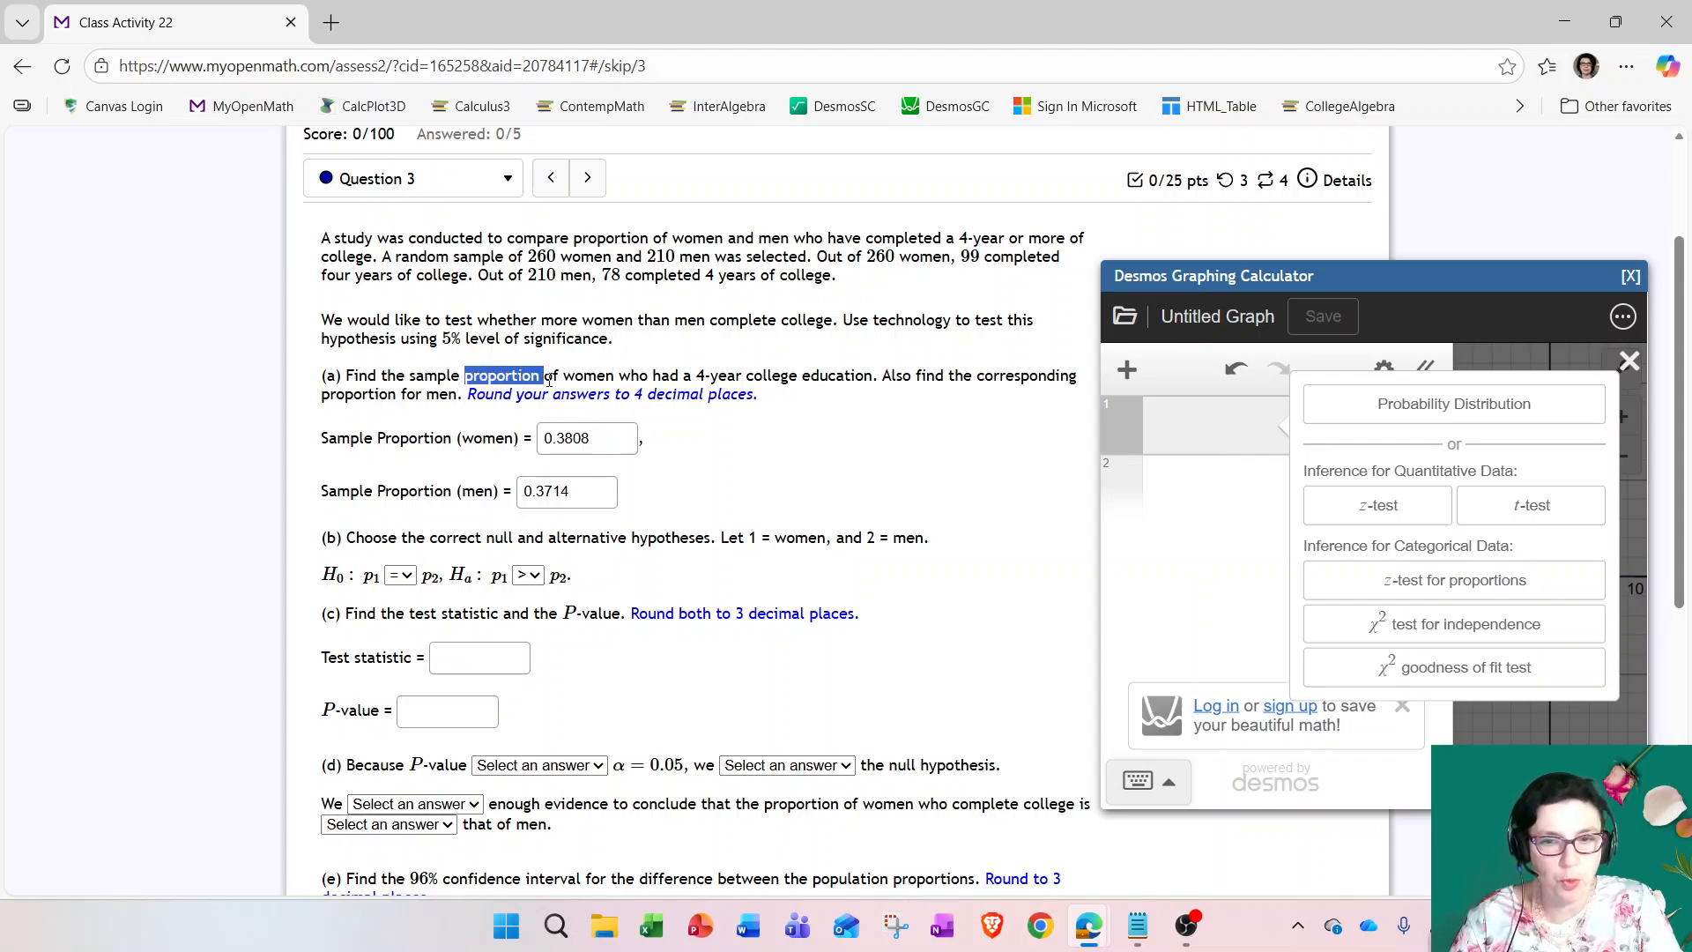
click(1488, 584)
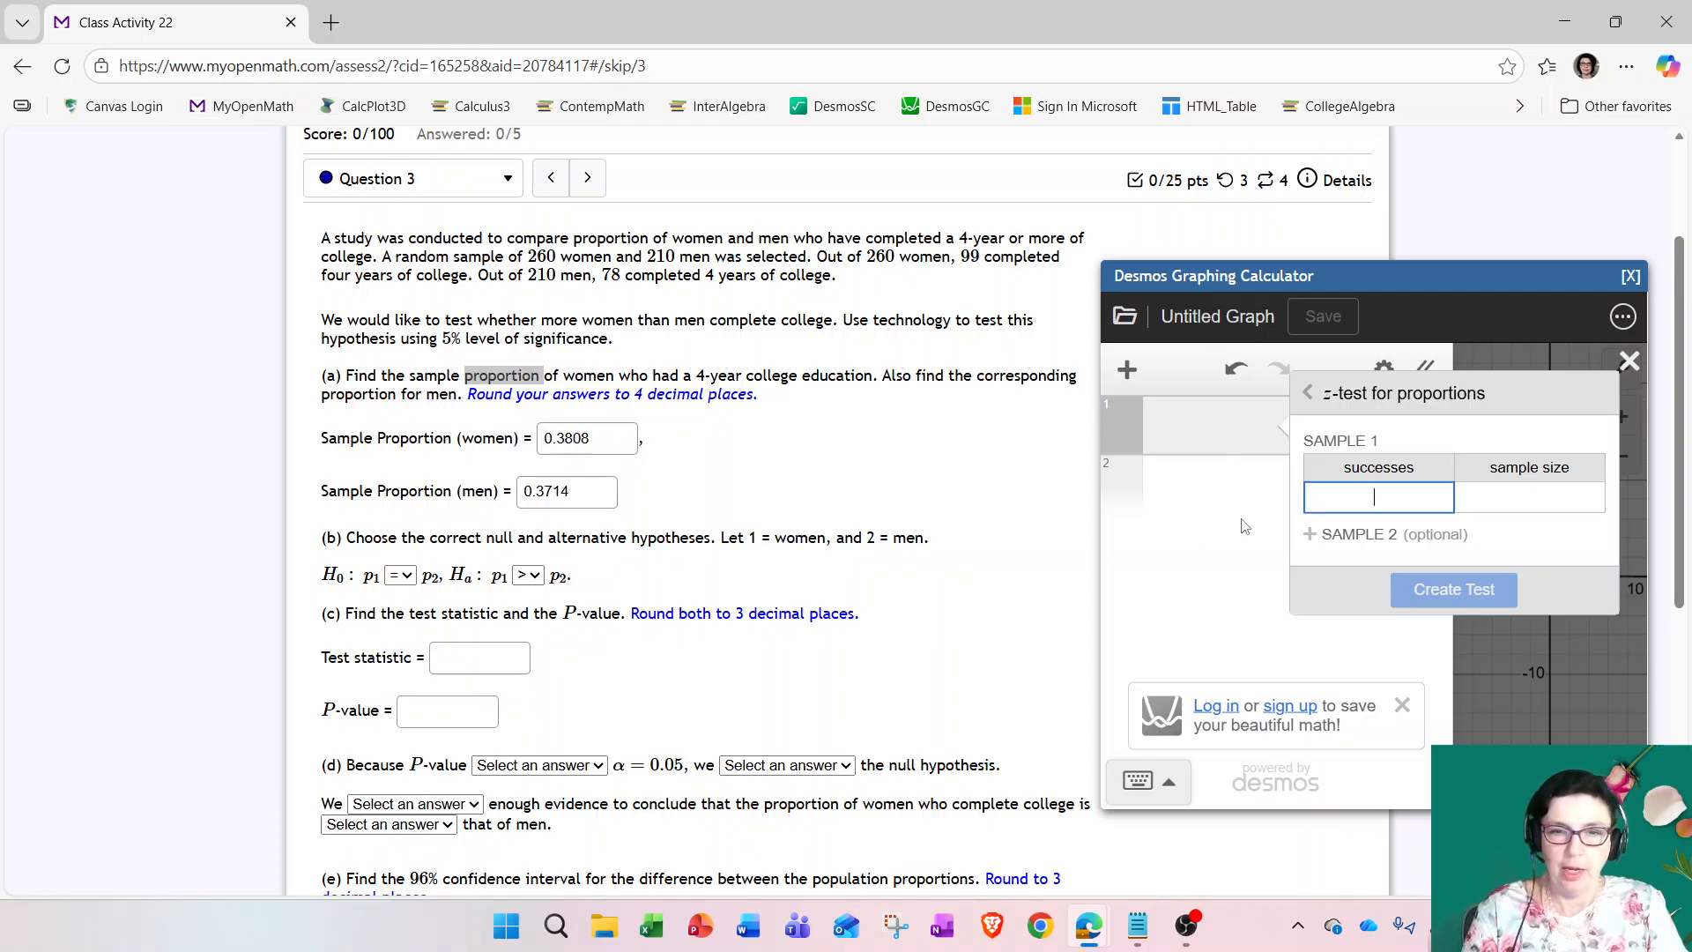
text(99)
key(Tab)
text(260)
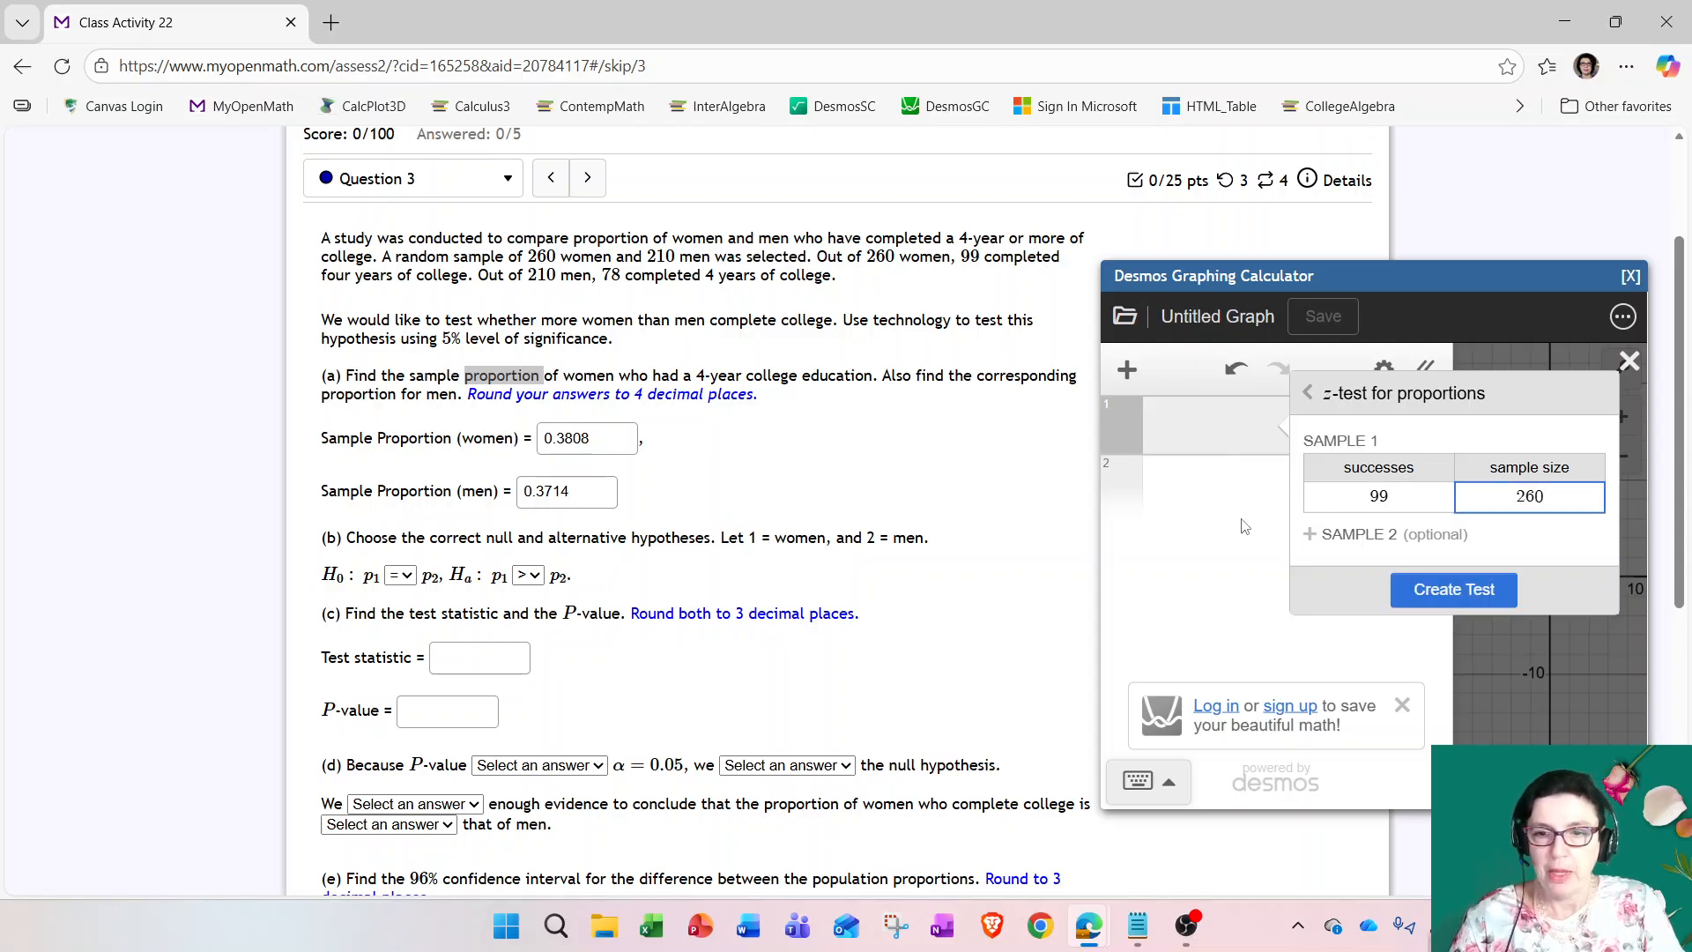
click(1401, 499)
key(BackSpace)
key(BackSpace)
text(260)
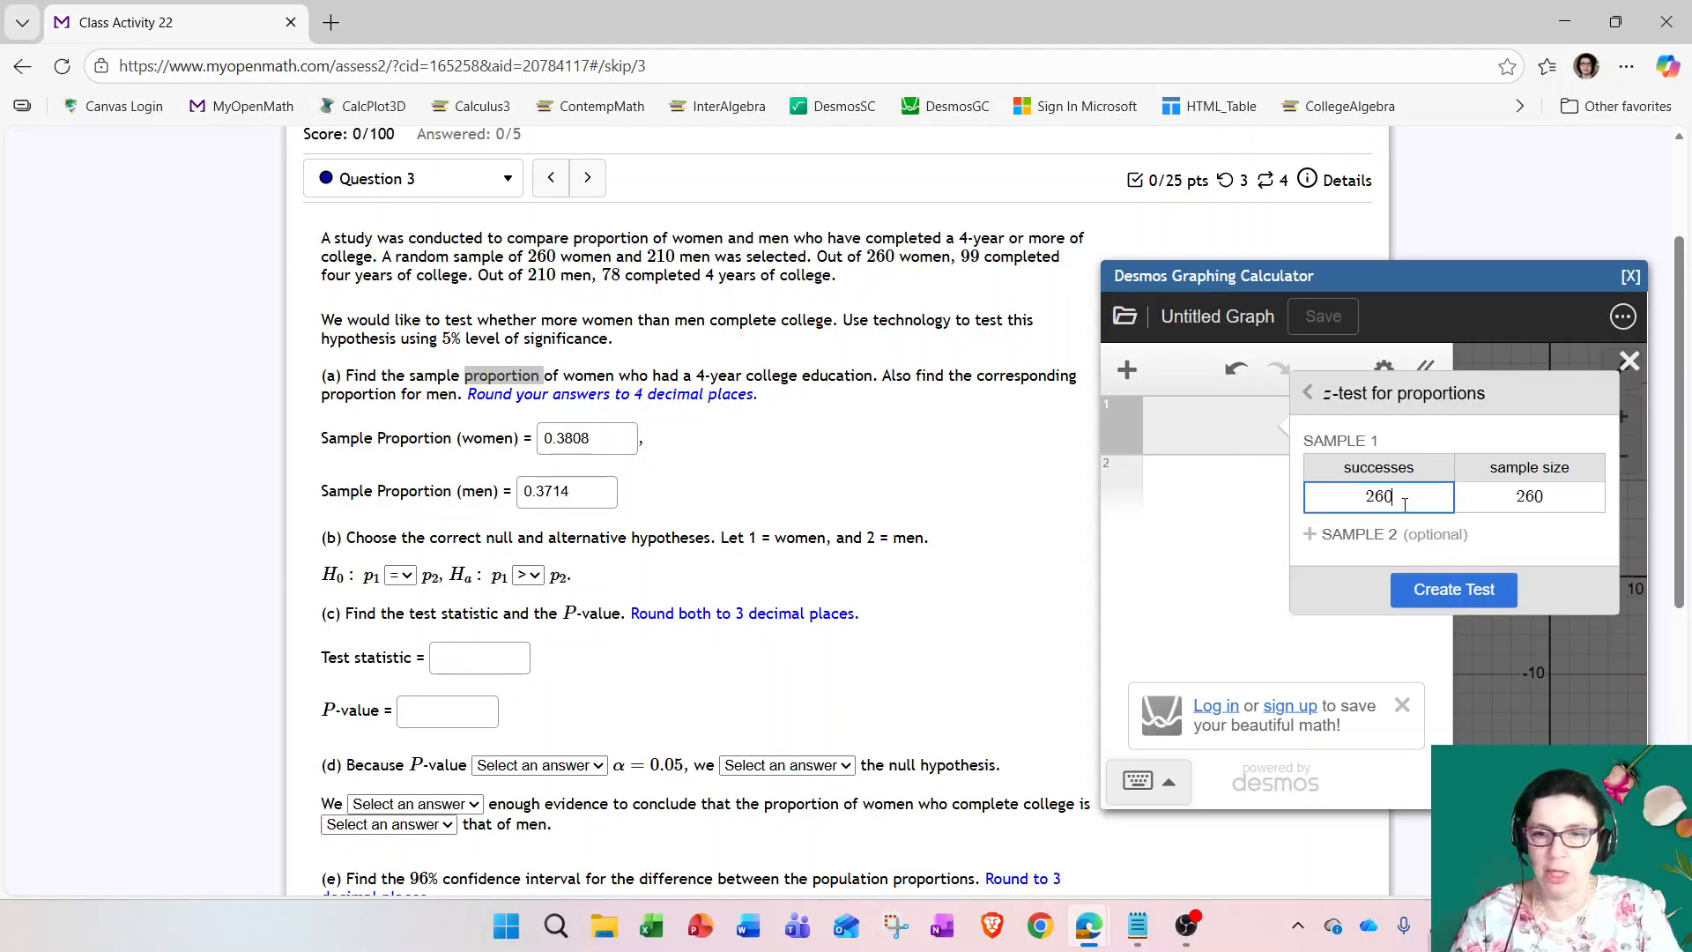
click(1492, 512)
key(BackSpace)
text(99)
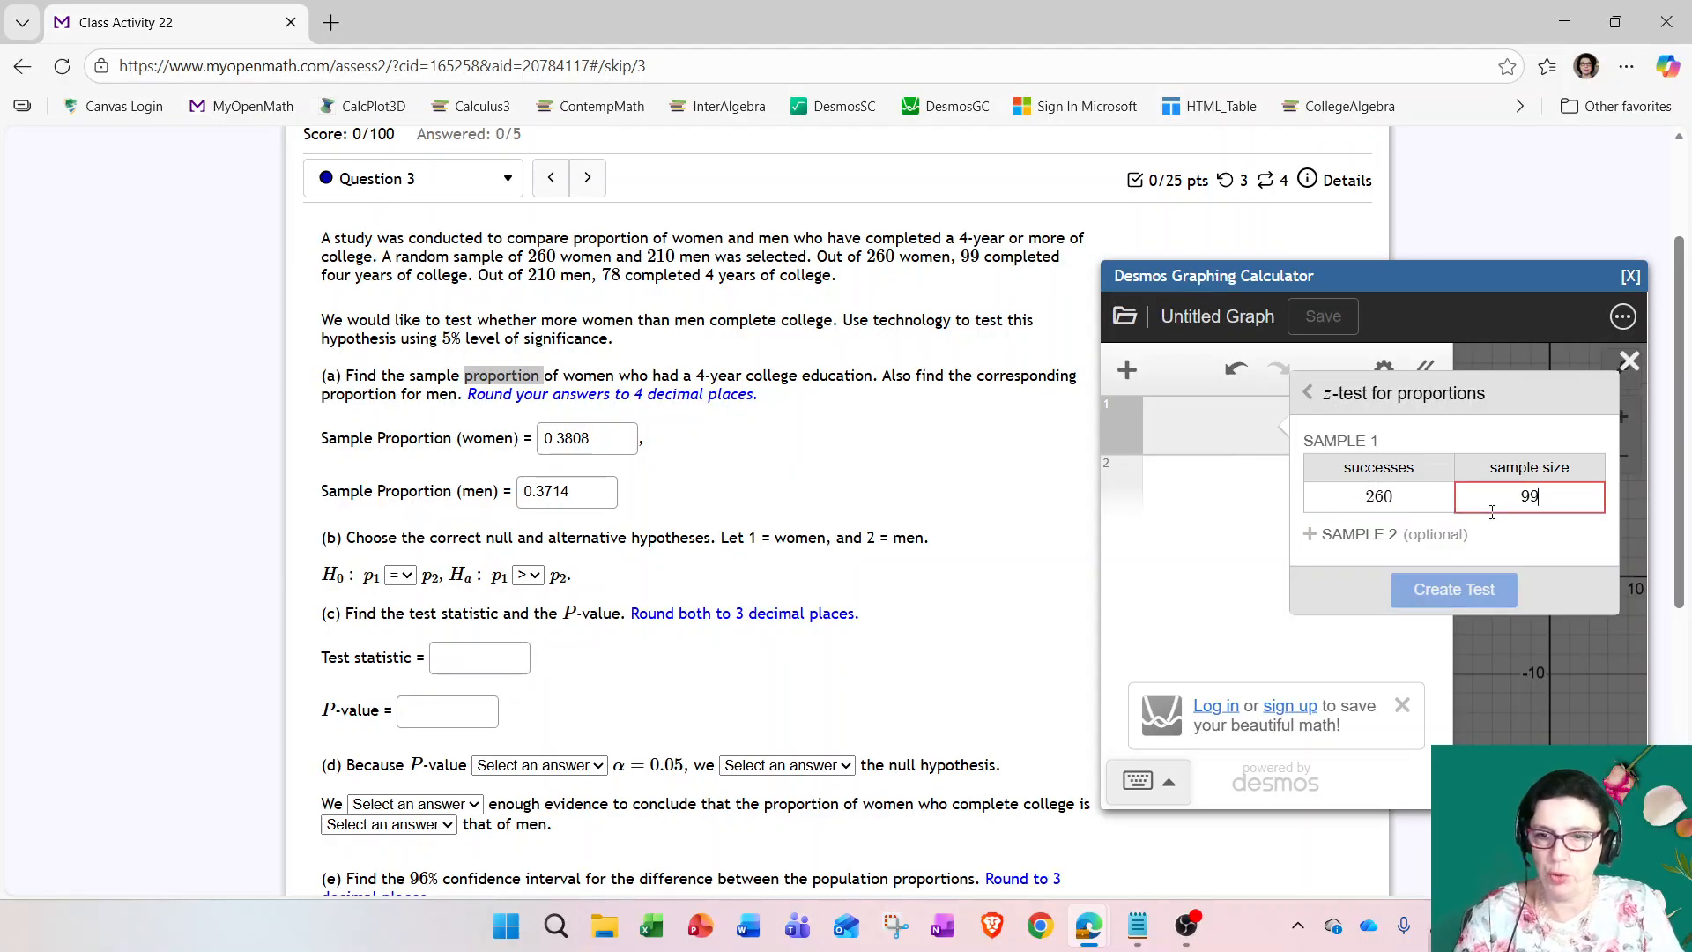
click(1408, 501)
key(BackSpace)
key(BackSpace)
key(BackSpace)
text(9)
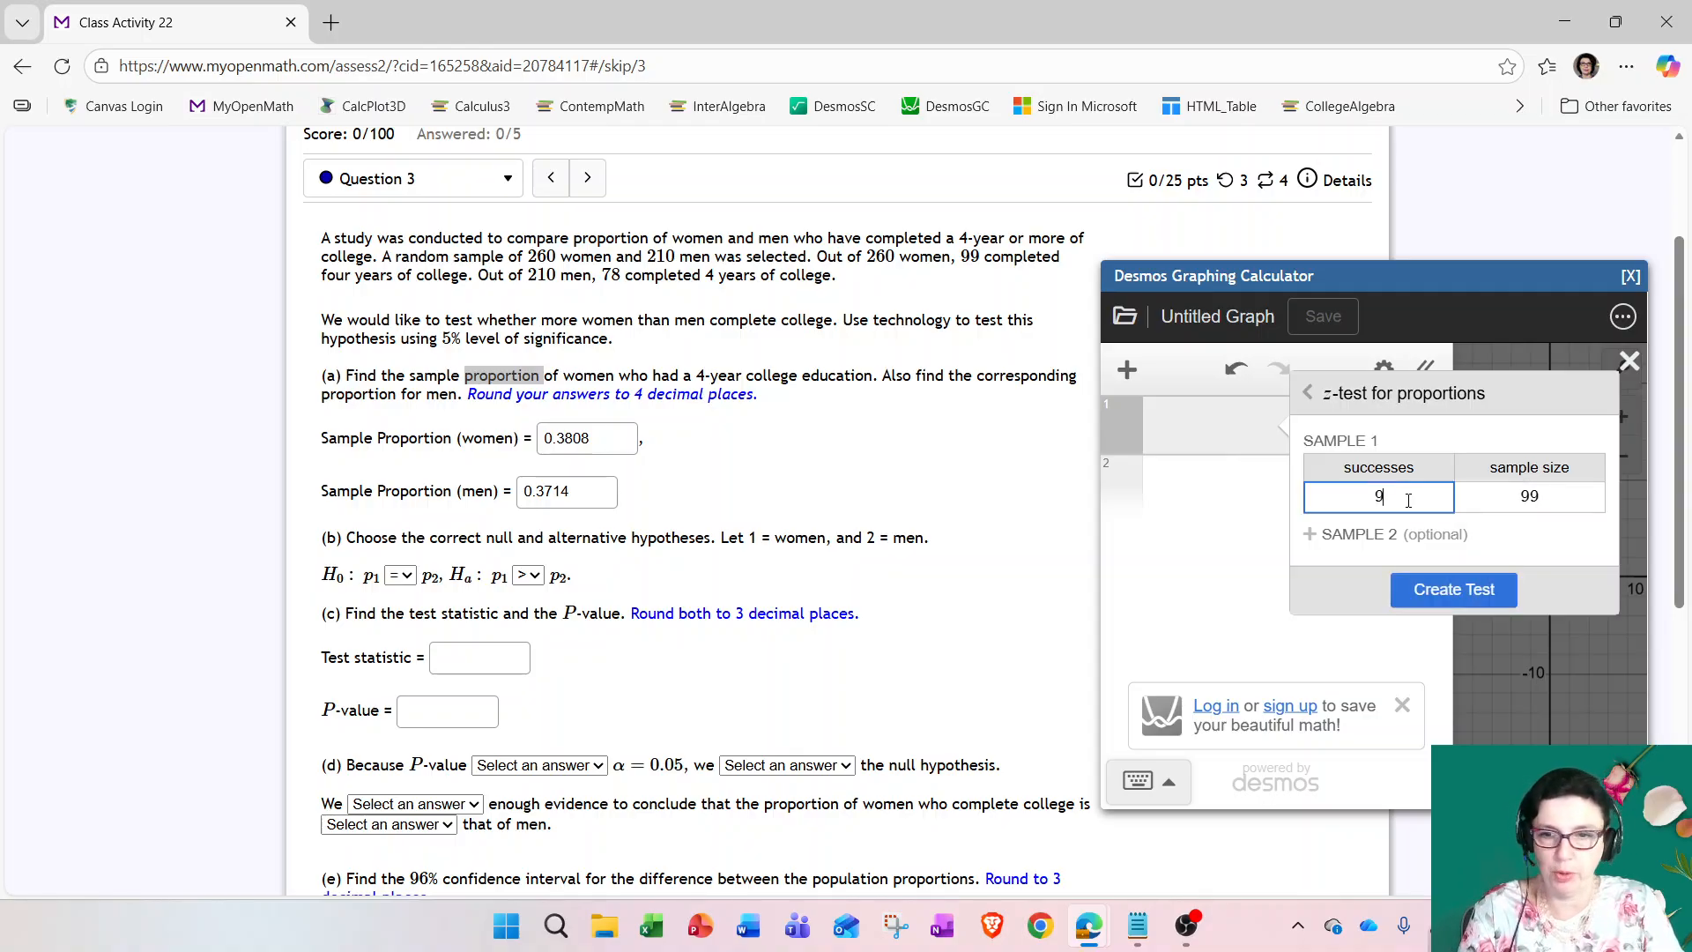
text(9)
click(1538, 498)
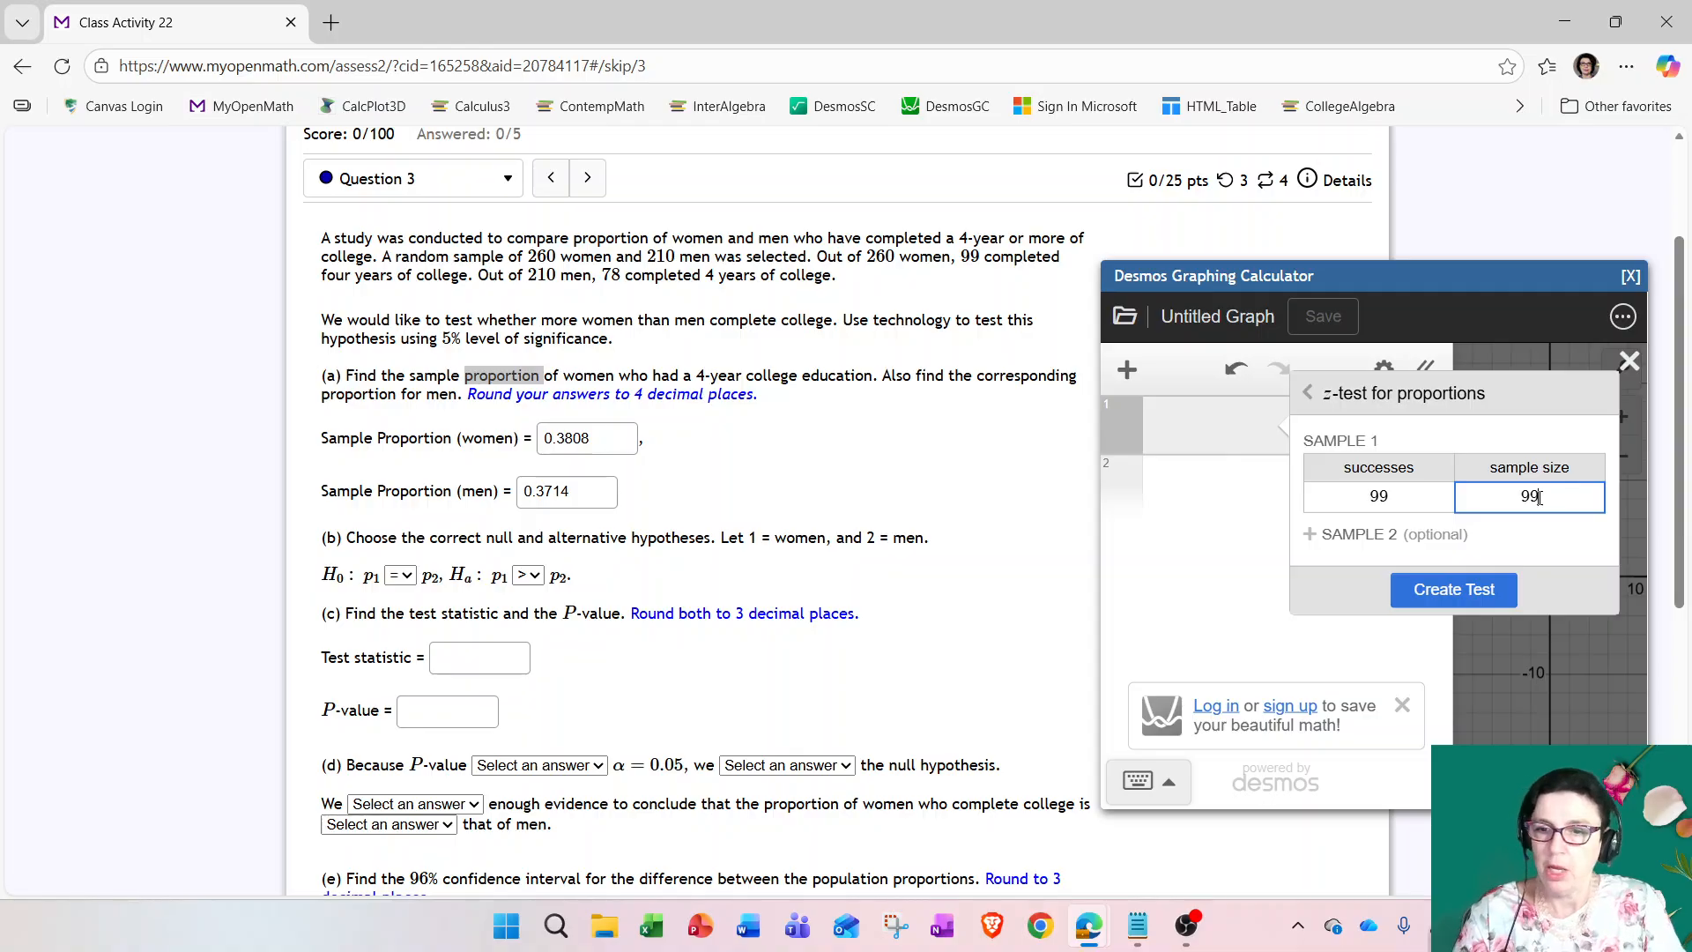
key(BackSpace)
key(BackSpace)
text(260)
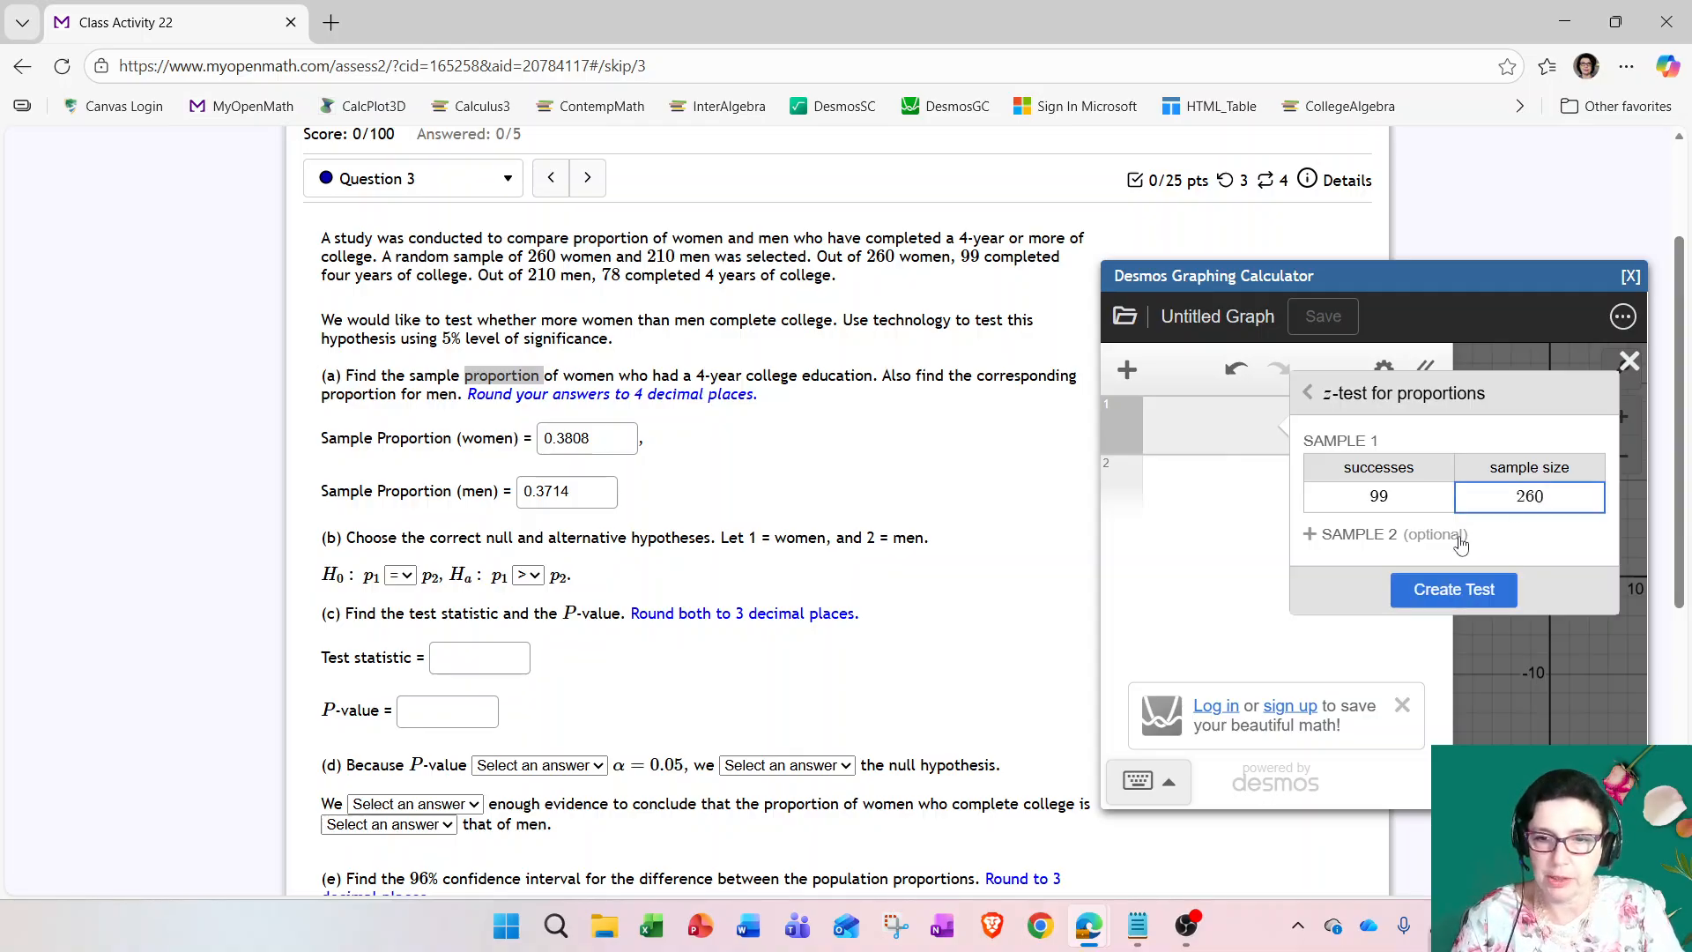
Step: Add sample 2 with 78 successes and a sample size of 210, and create the z-test
click(1368, 535)
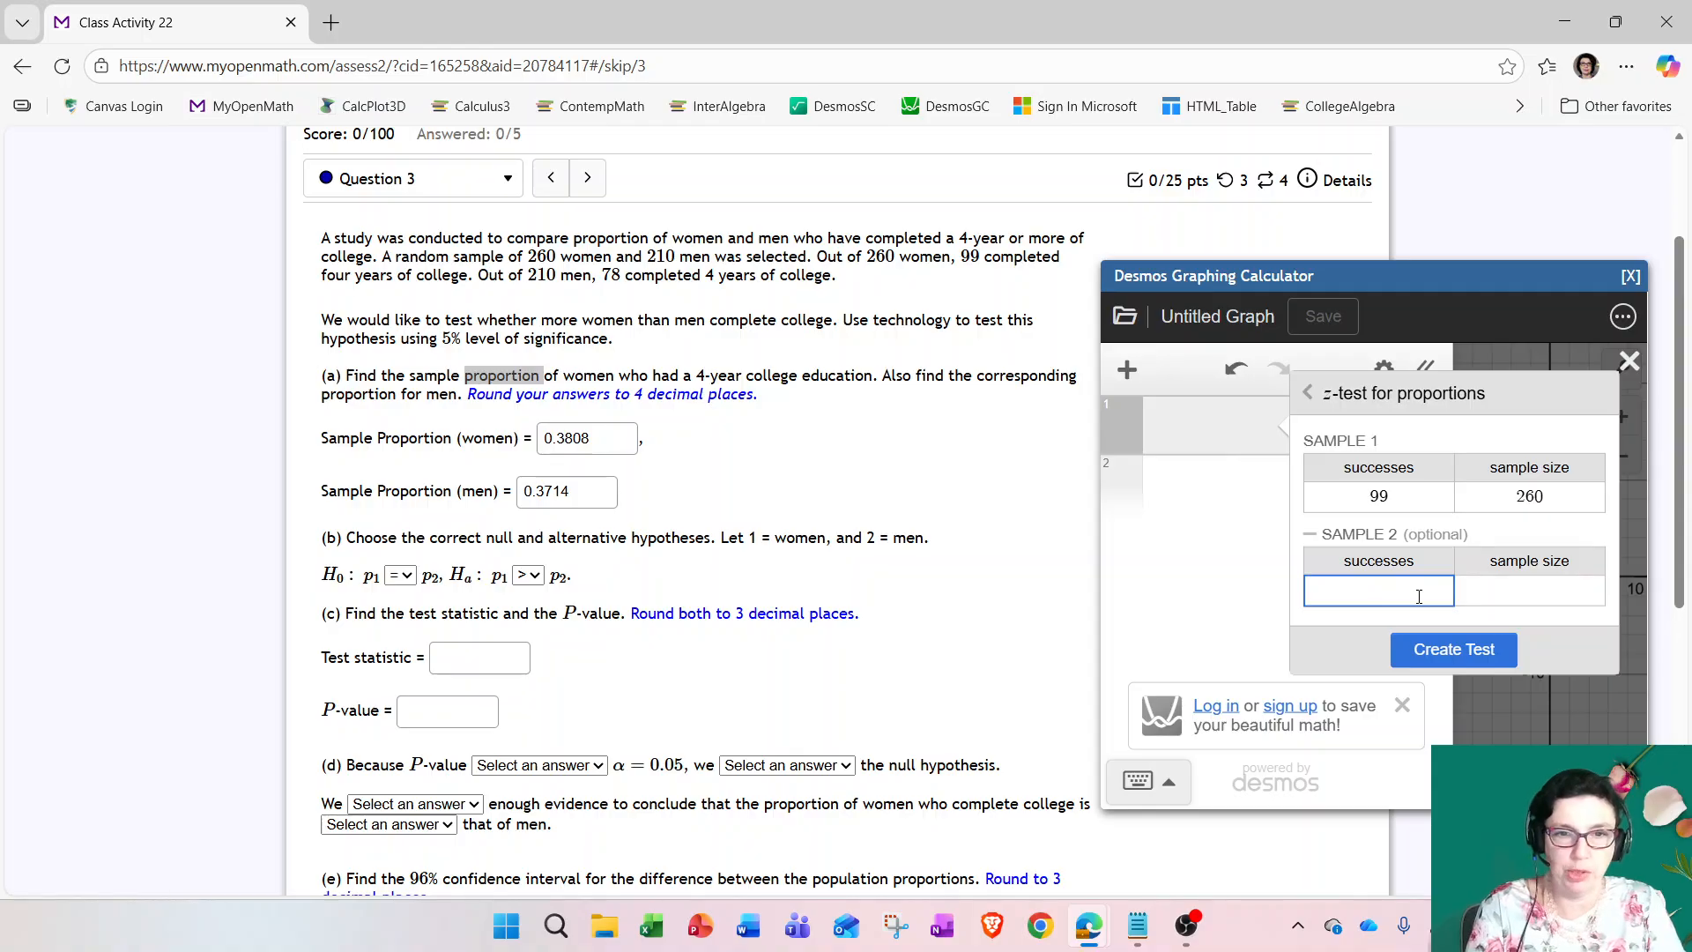
text(78)
click(1540, 597)
text(2)
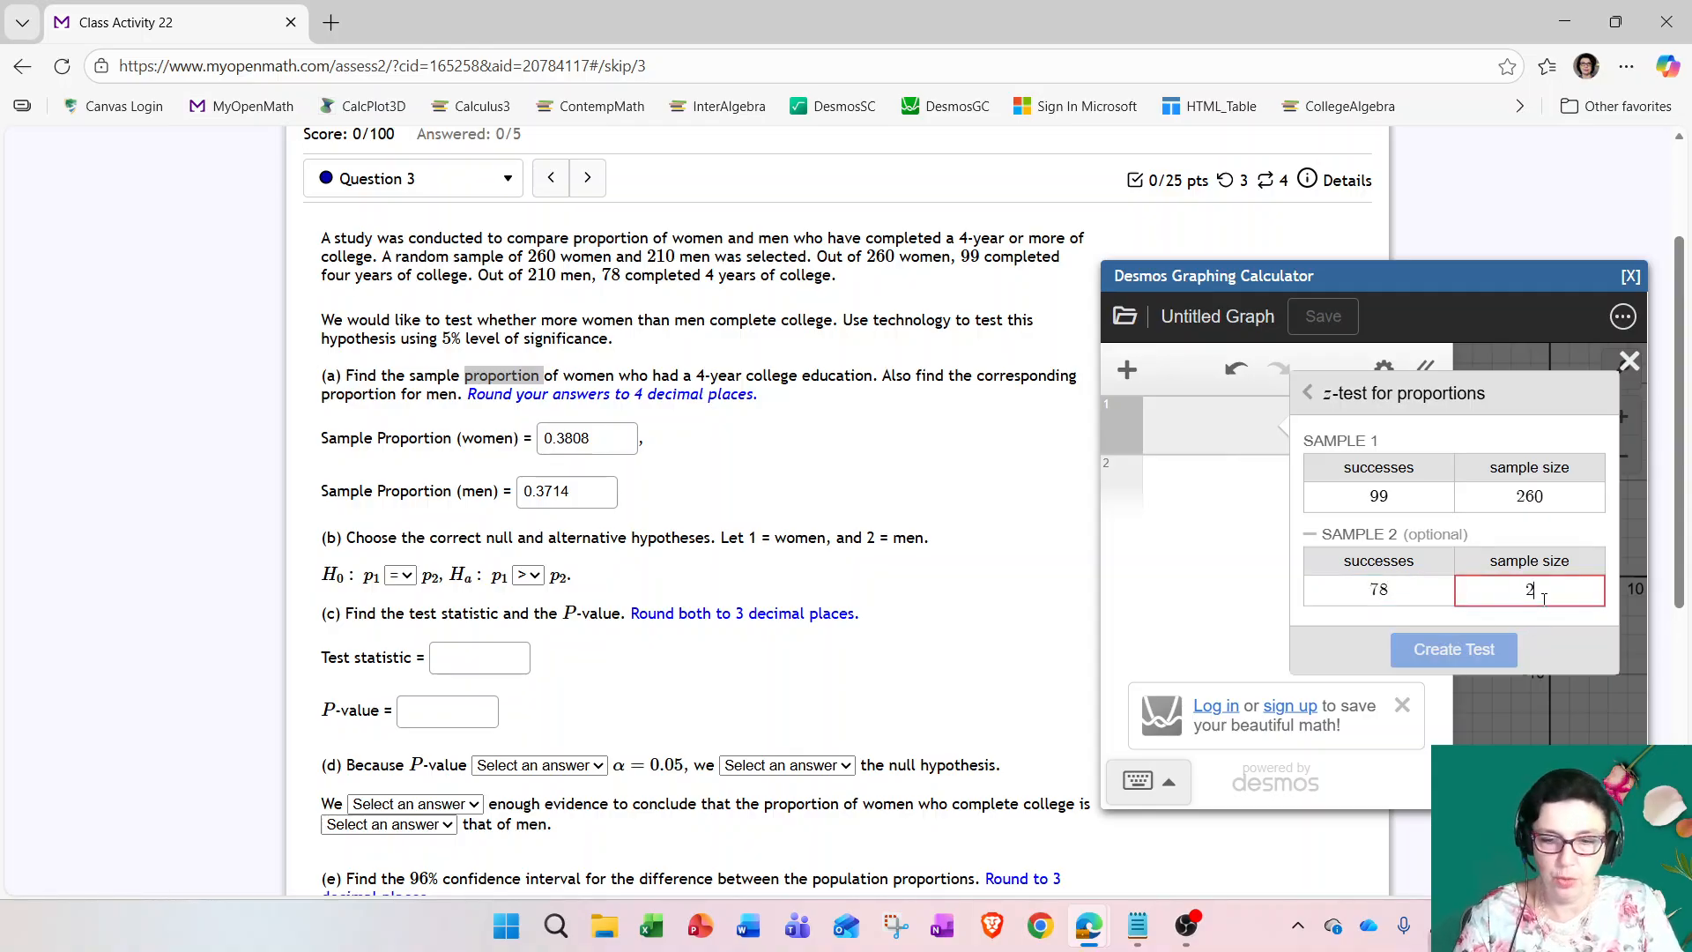
text(10)
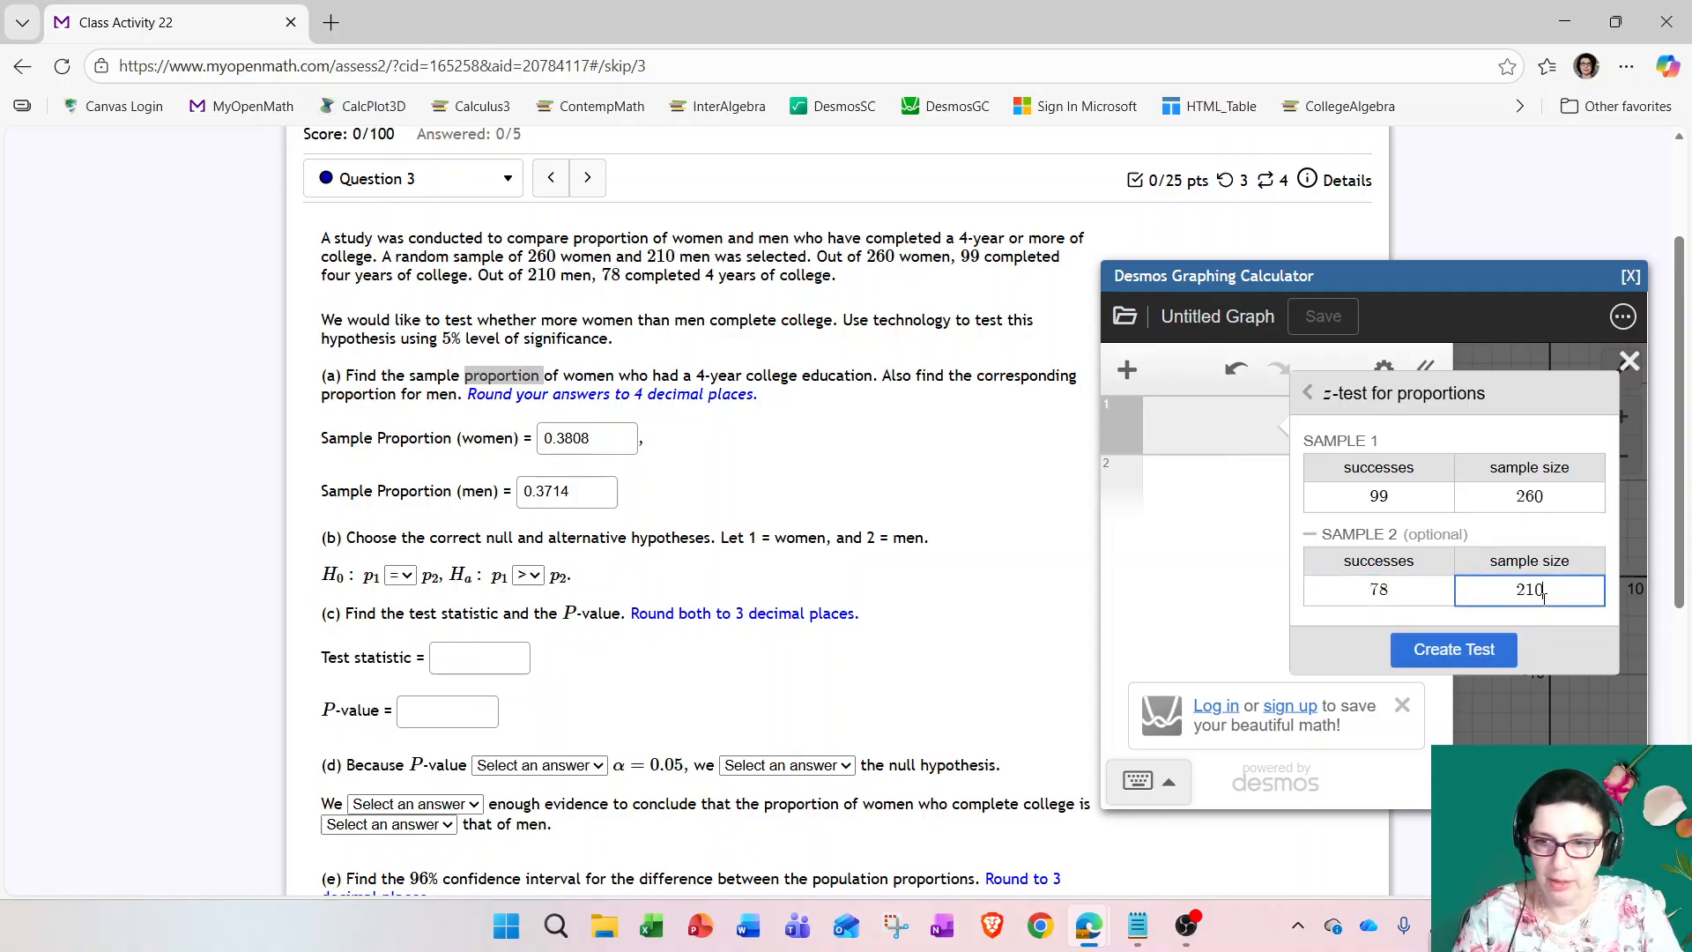
click(1463, 652)
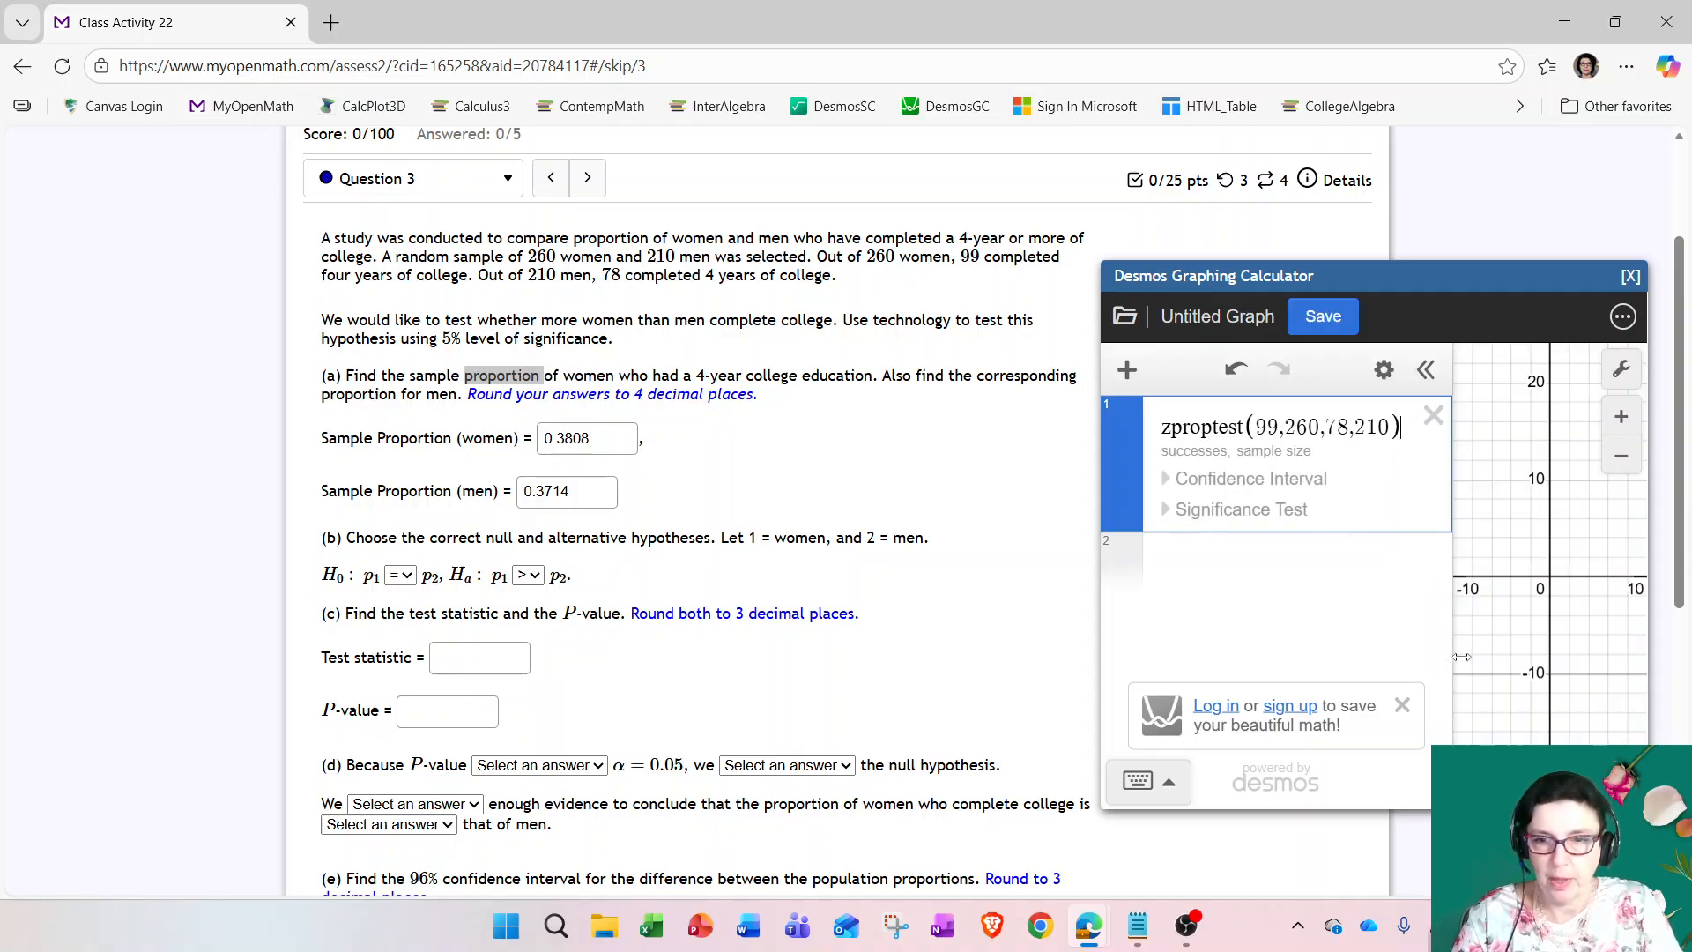
click(1402, 706)
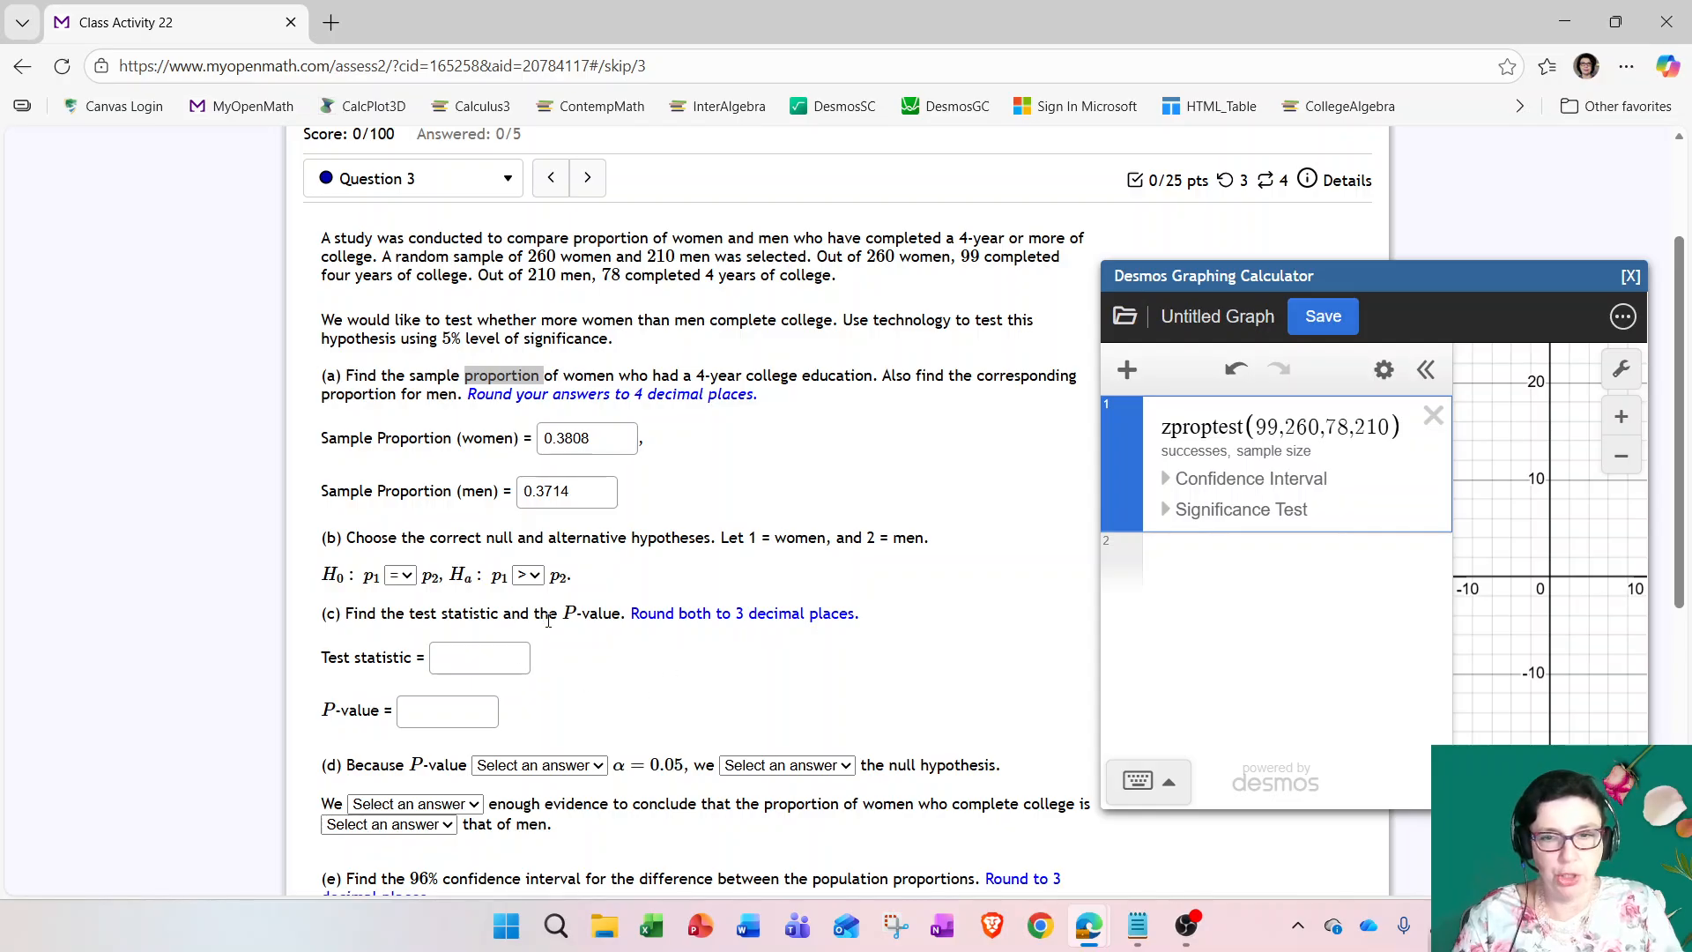
Step: Show the significance test of the zproptest expression and set it to the right tail
click(1167, 511)
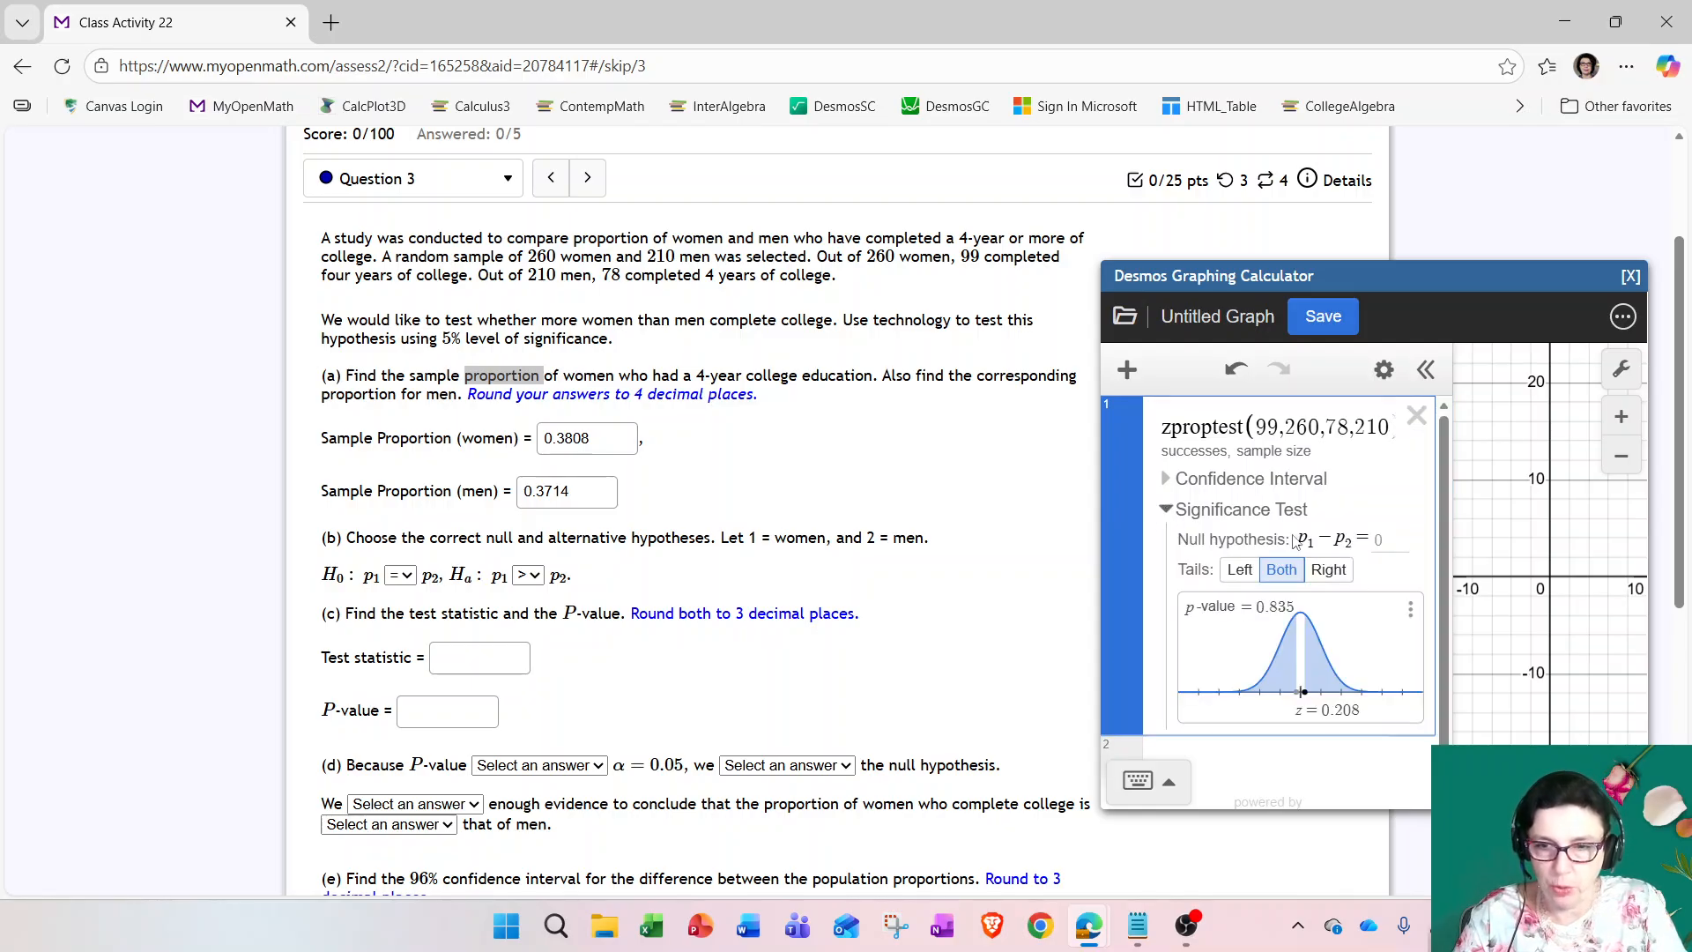
scroll(1289, 538, down, 1)
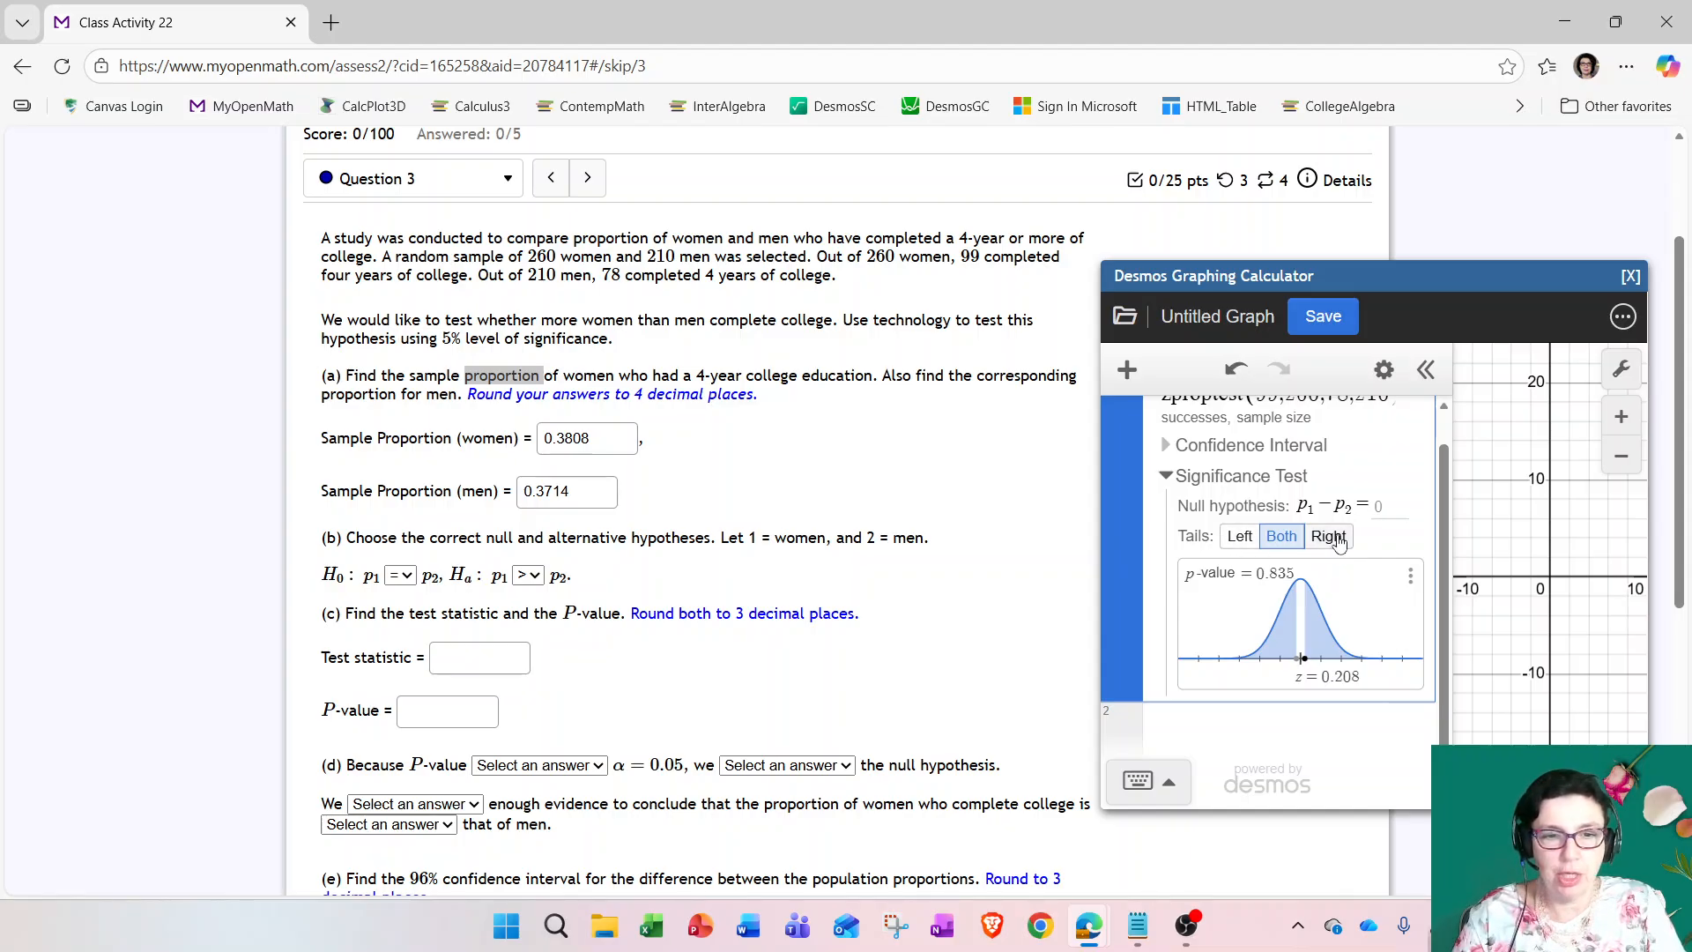
click(1339, 542)
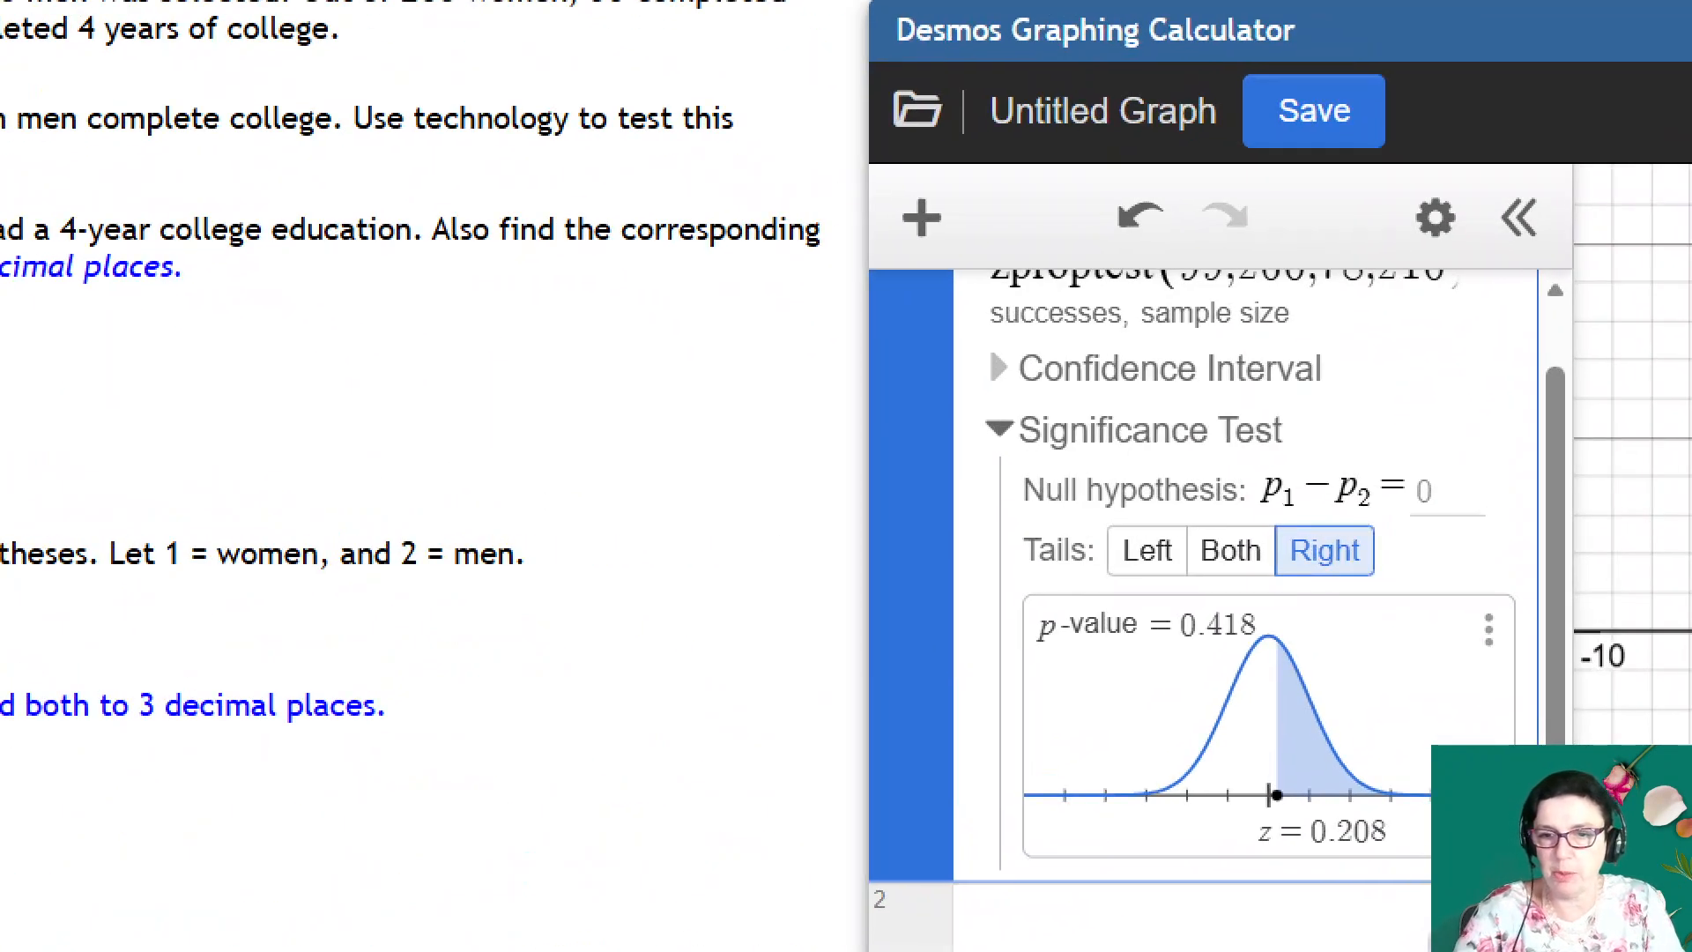
mouse_move(1370, 456)
mouse_down()
mouse_move(1320, 531)
mouse_move(1357, 455)
mouse_up()
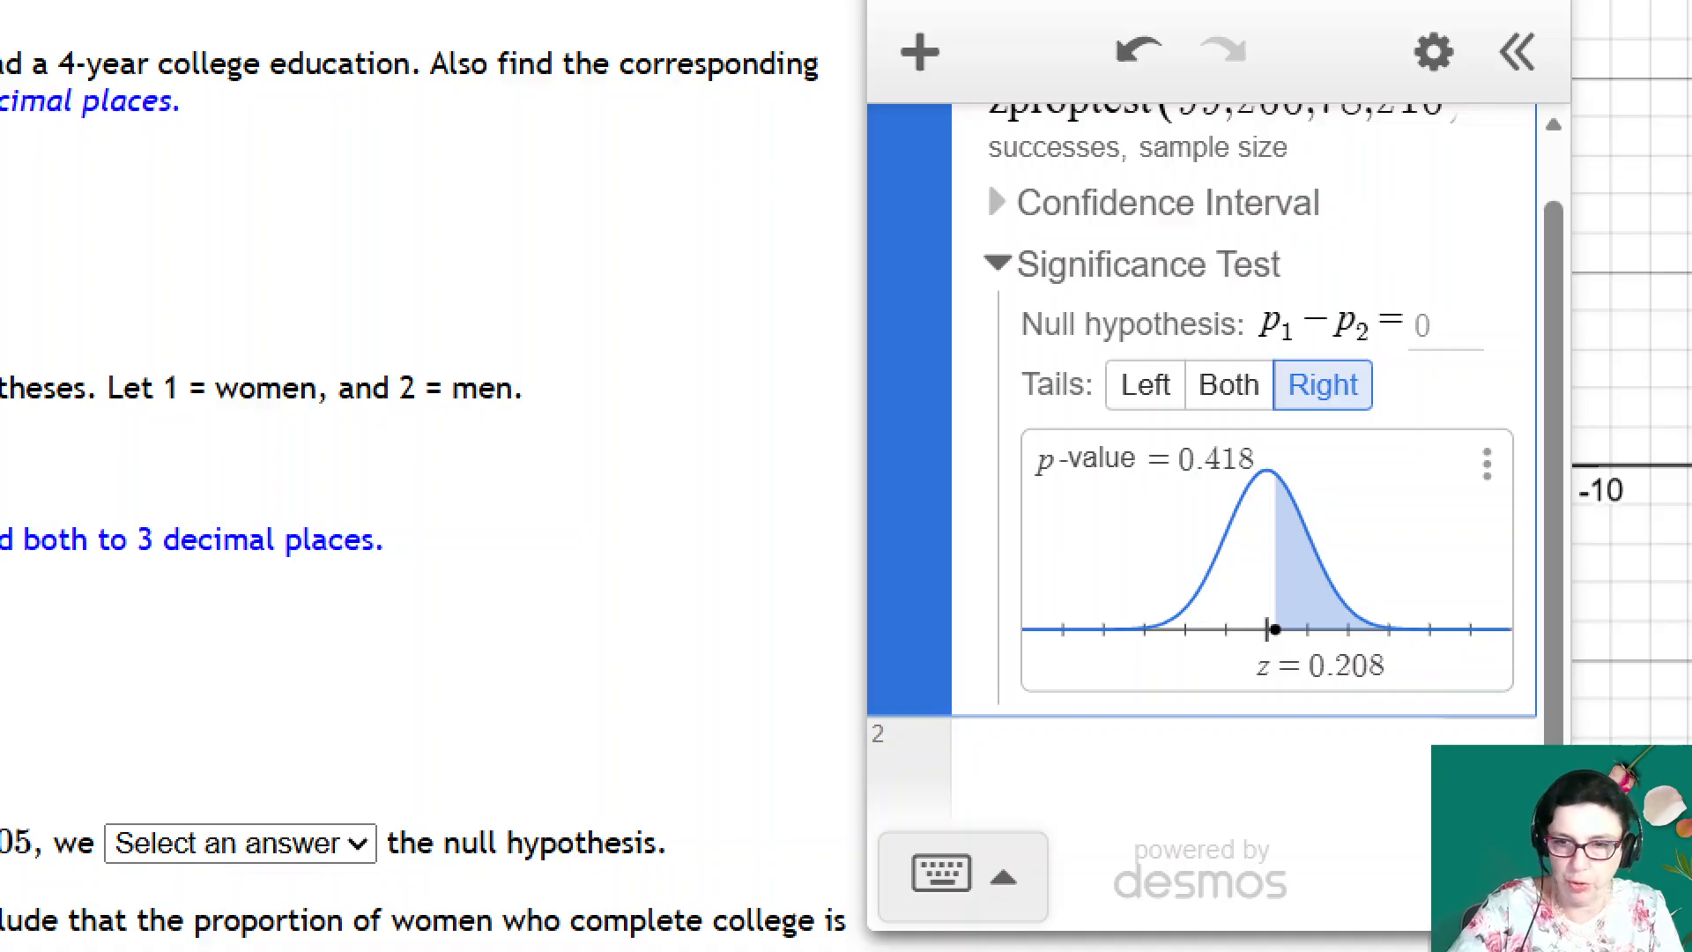
mouse_move(1391, 643)
mouse_down()
mouse_move(1222, 674)
mouse_move(1393, 642)
mouse_up()
mouse_move(1276, 782)
mouse_down()
mouse_move(1294, 728)
mouse_move(1306, 745)
mouse_up()
mouse_move(1285, 807)
mouse_down()
mouse_move(1284, 853)
mouse_move(1305, 826)
mouse_move(1353, 837)
mouse_up()
drag(1371, 774, 1374, 825)
mouse_move(1362, 799)
mouse_down()
mouse_move(1391, 790)
mouse_move(1373, 879)
mouse_up()
drag(1405, 818, 1413, 848)
drag(1432, 825, 1420, 845)
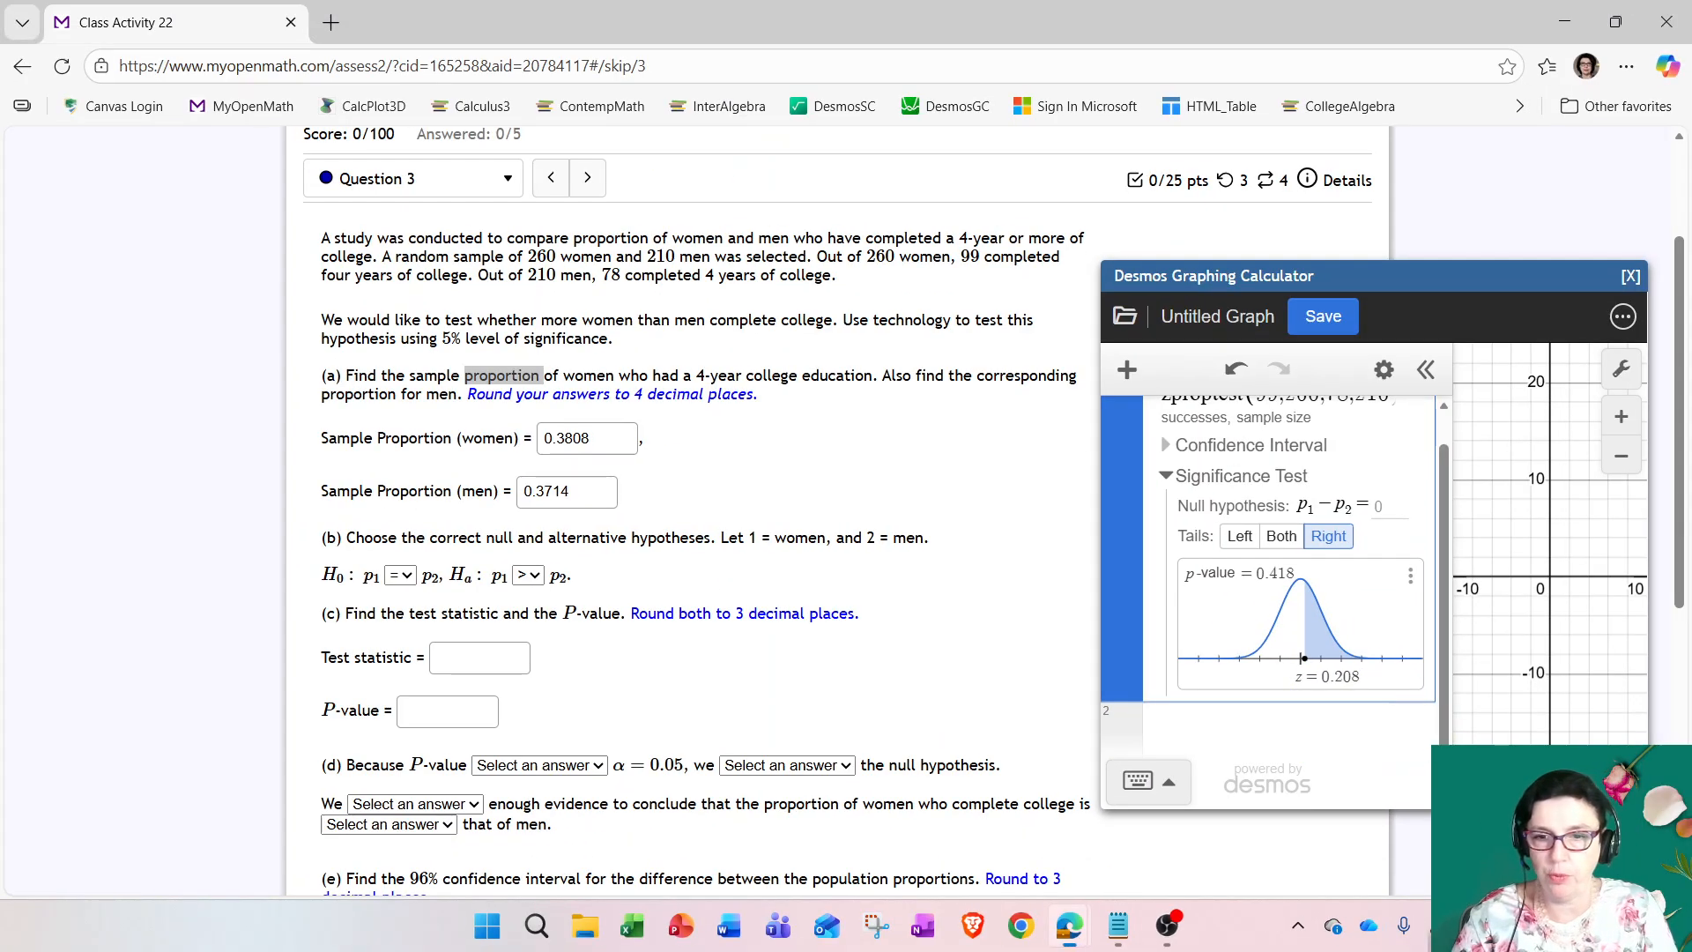
Step: Output the test's z-score as its own Desmos expression and enter 0.208 as the test statistic in part (c)
click(1487, 464)
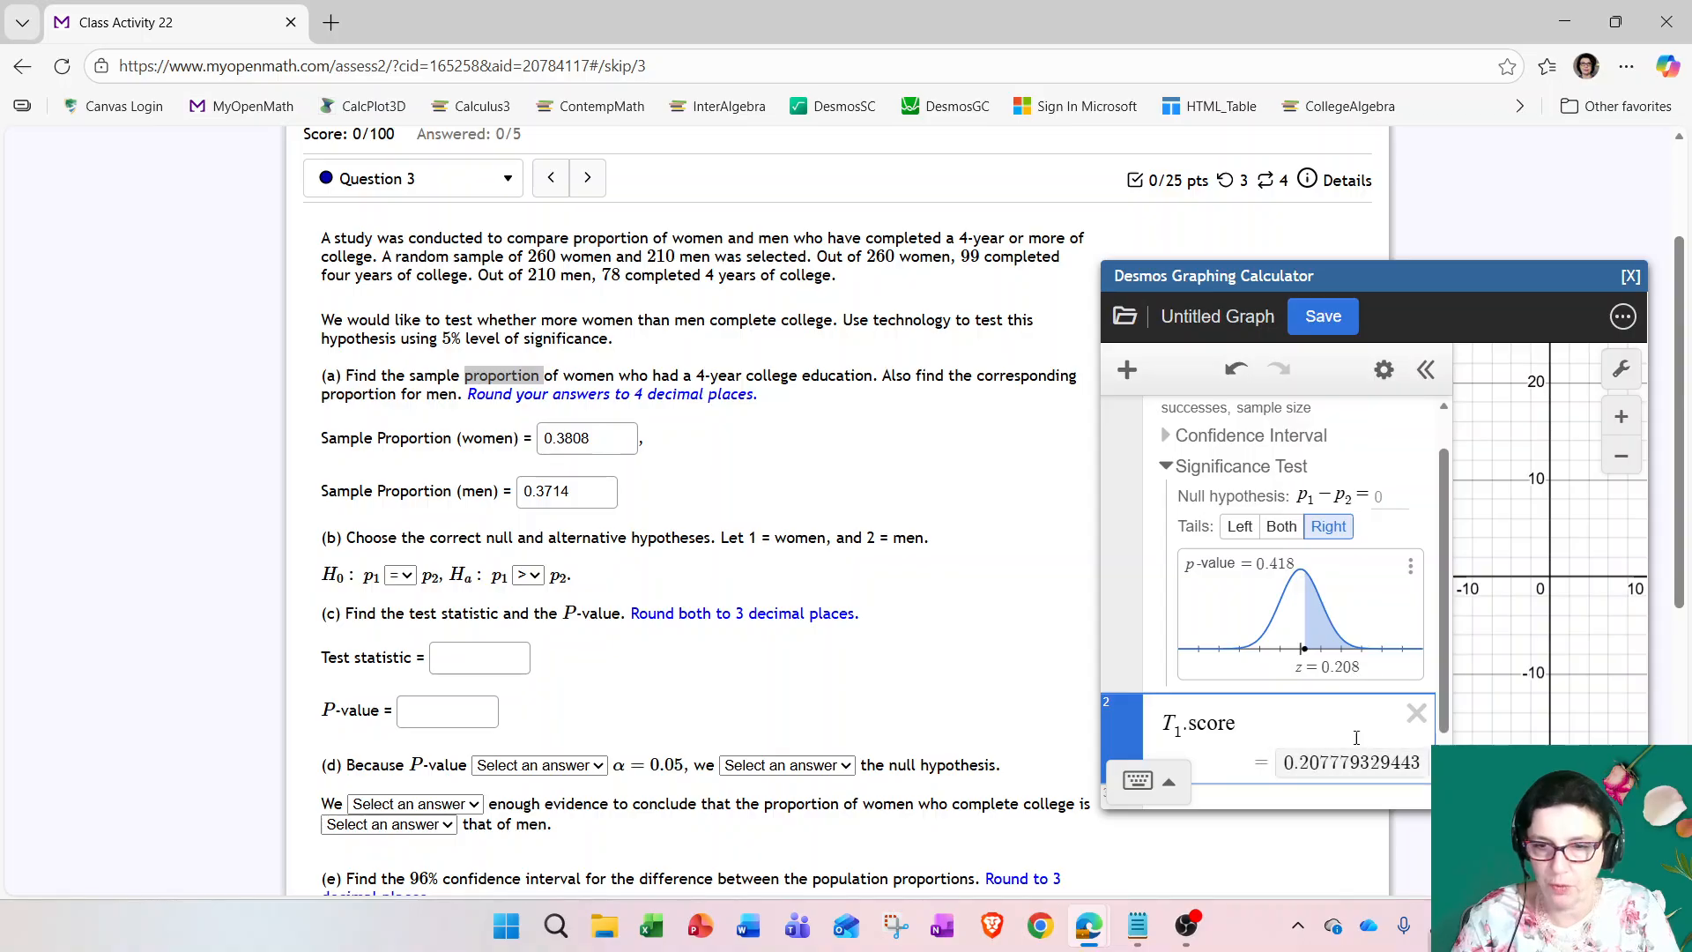
scroll(1355, 677, down, 1)
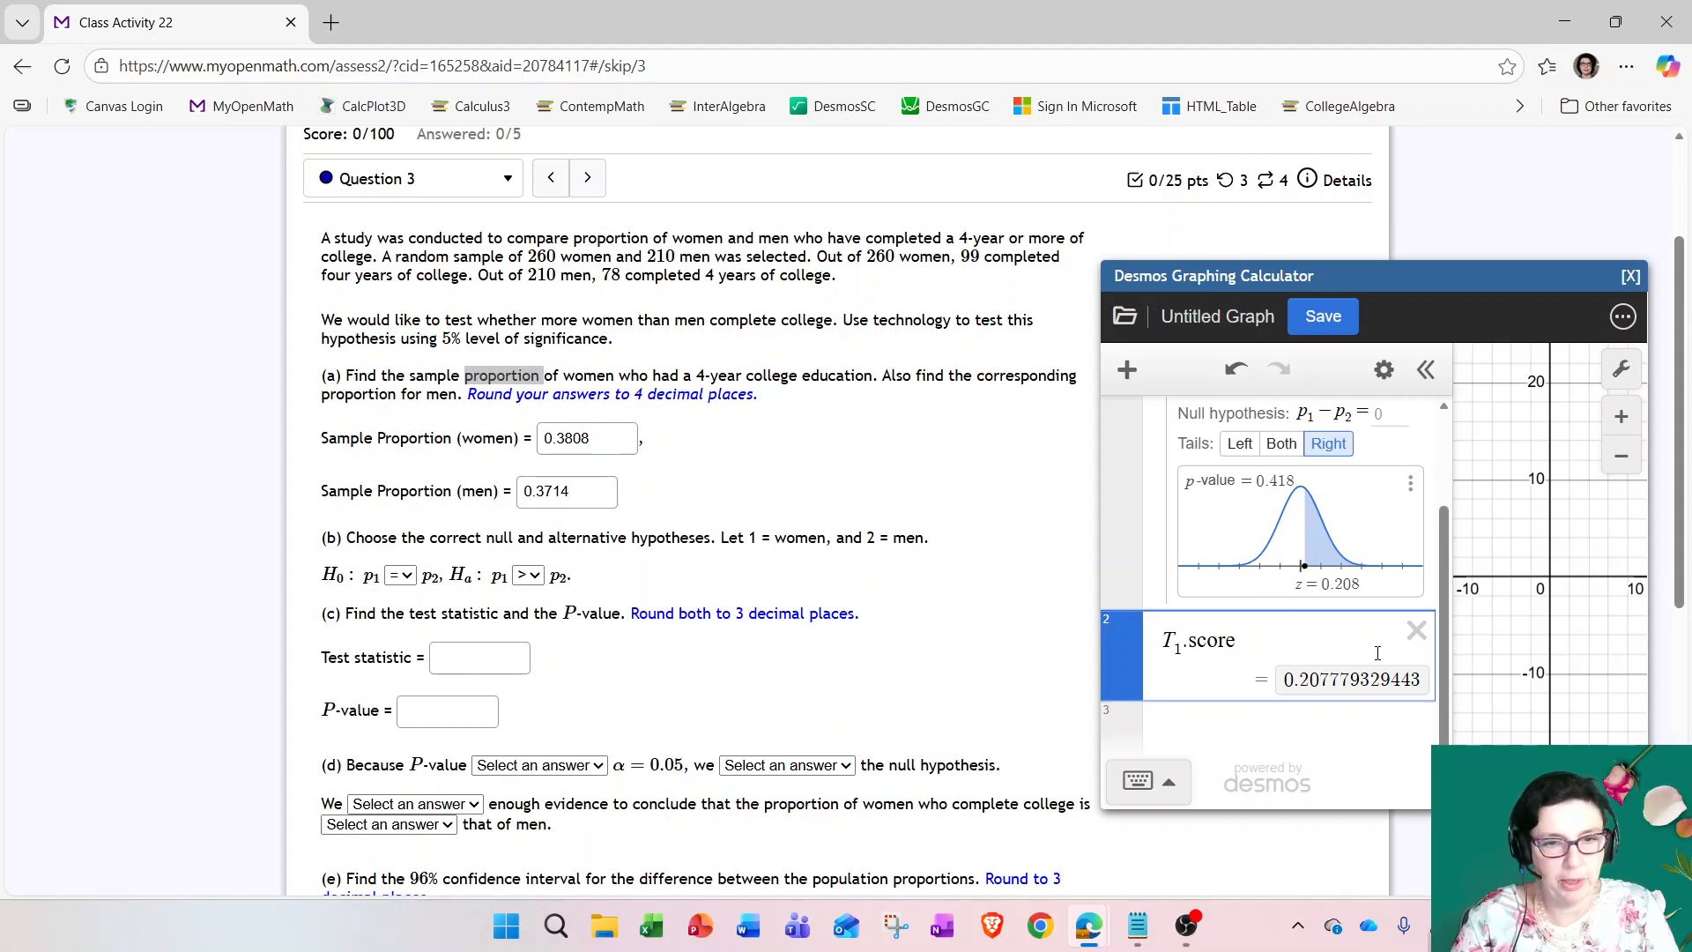
click(478, 663)
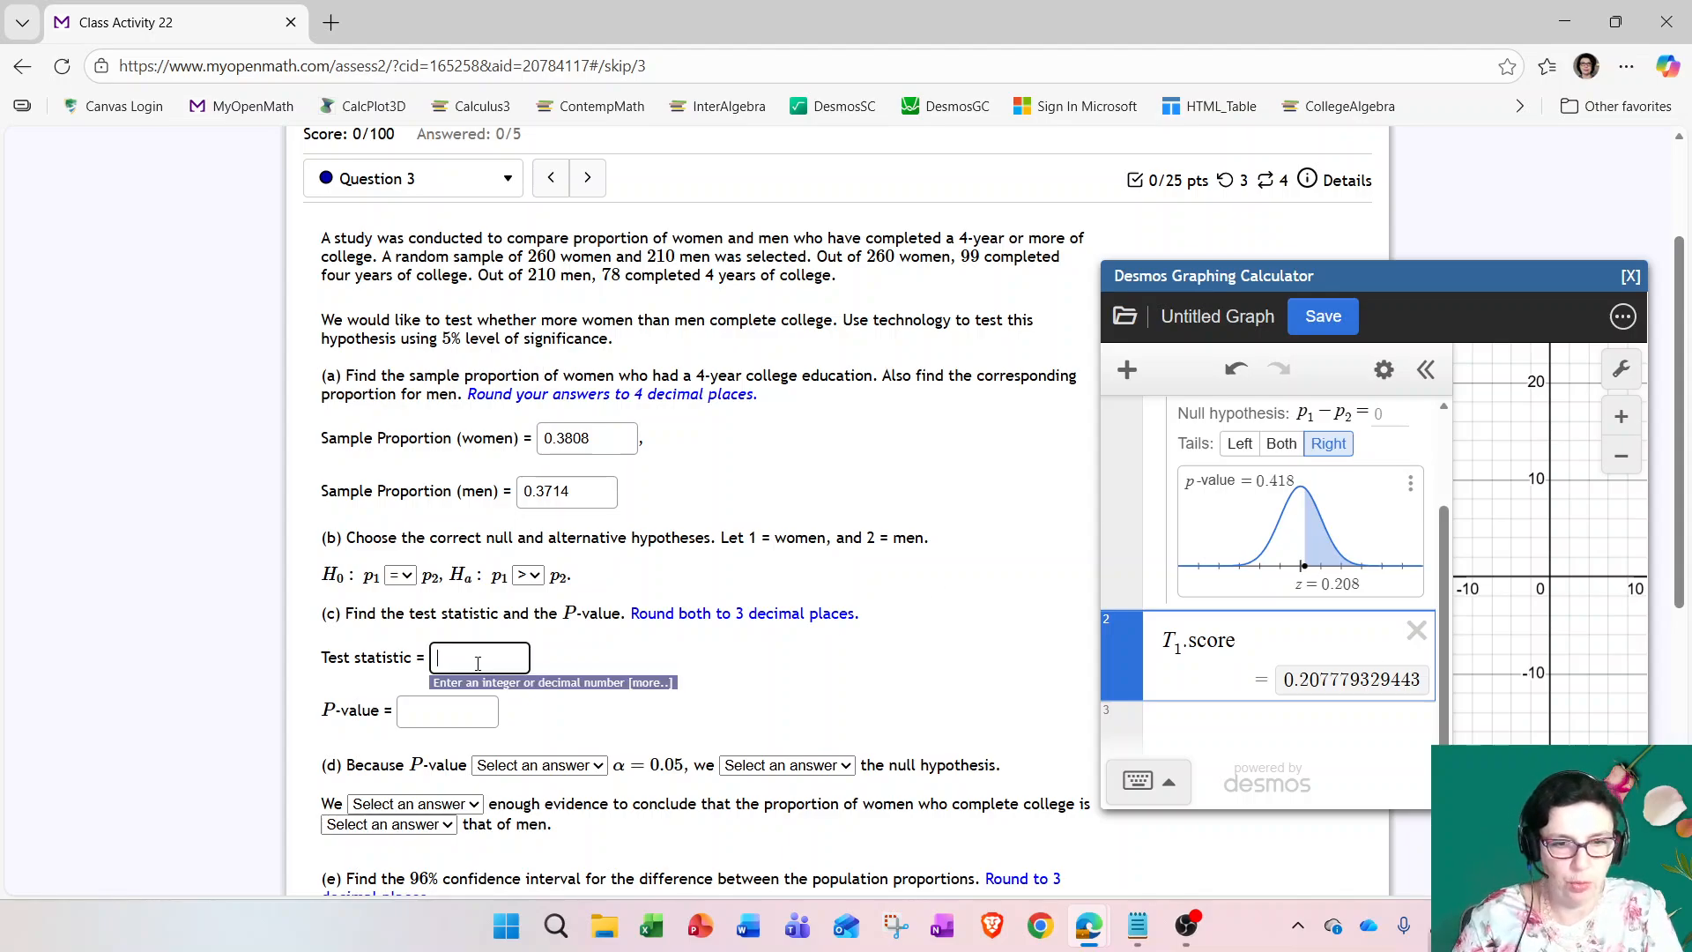
text(0.208)
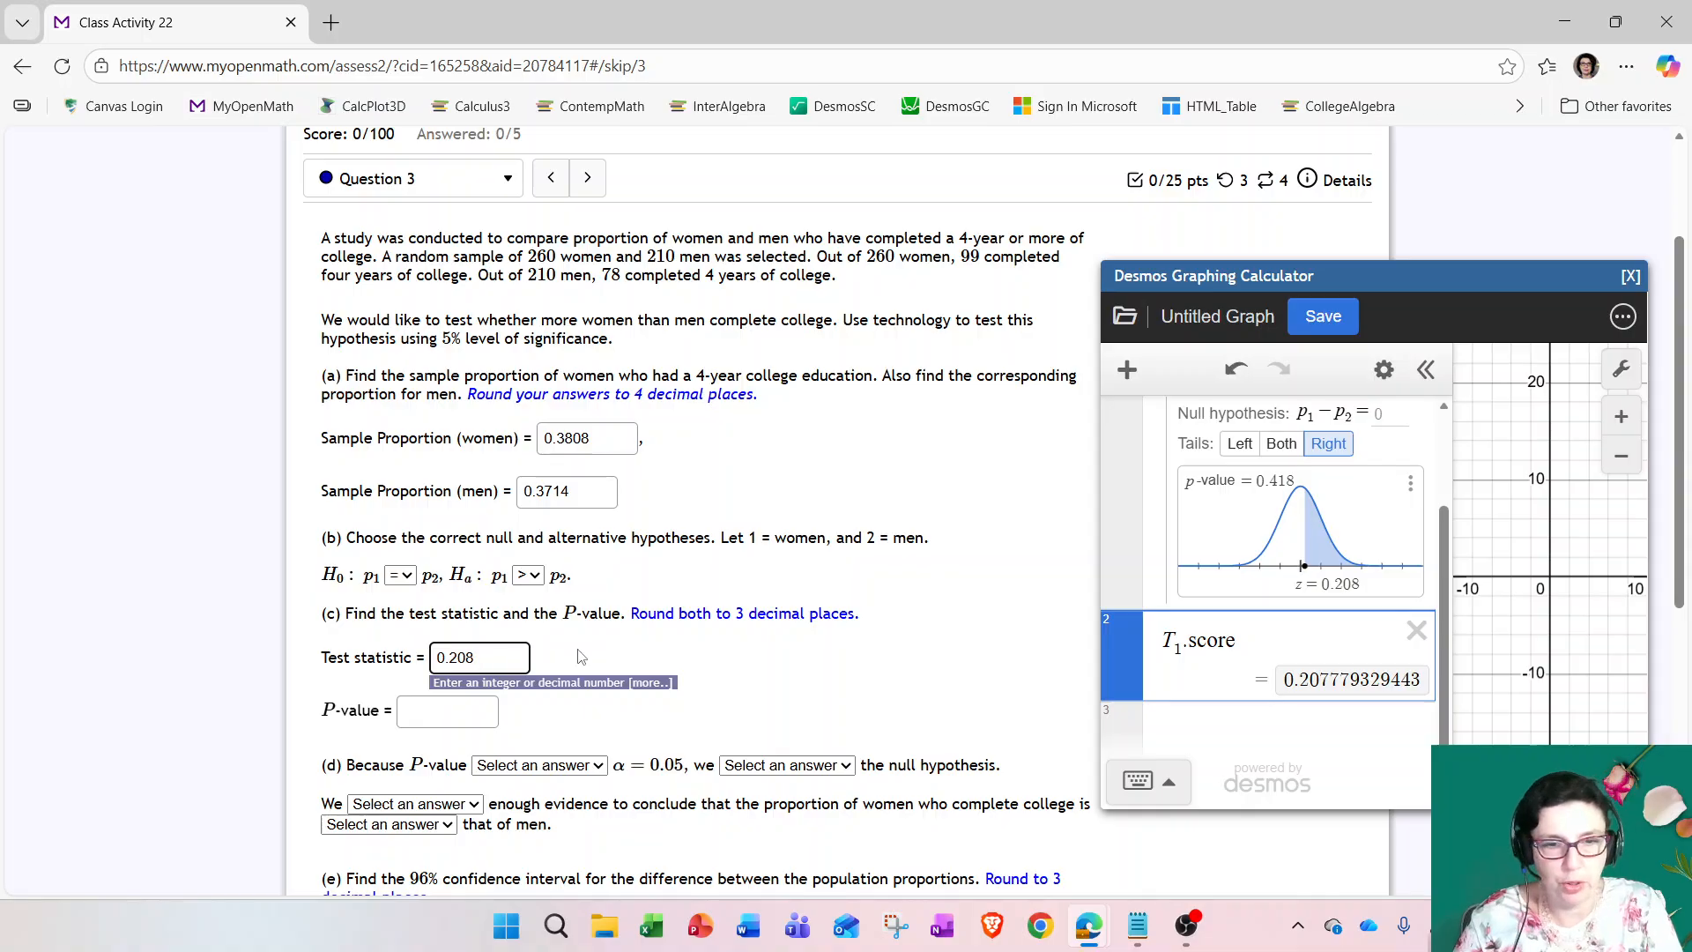
click(622, 651)
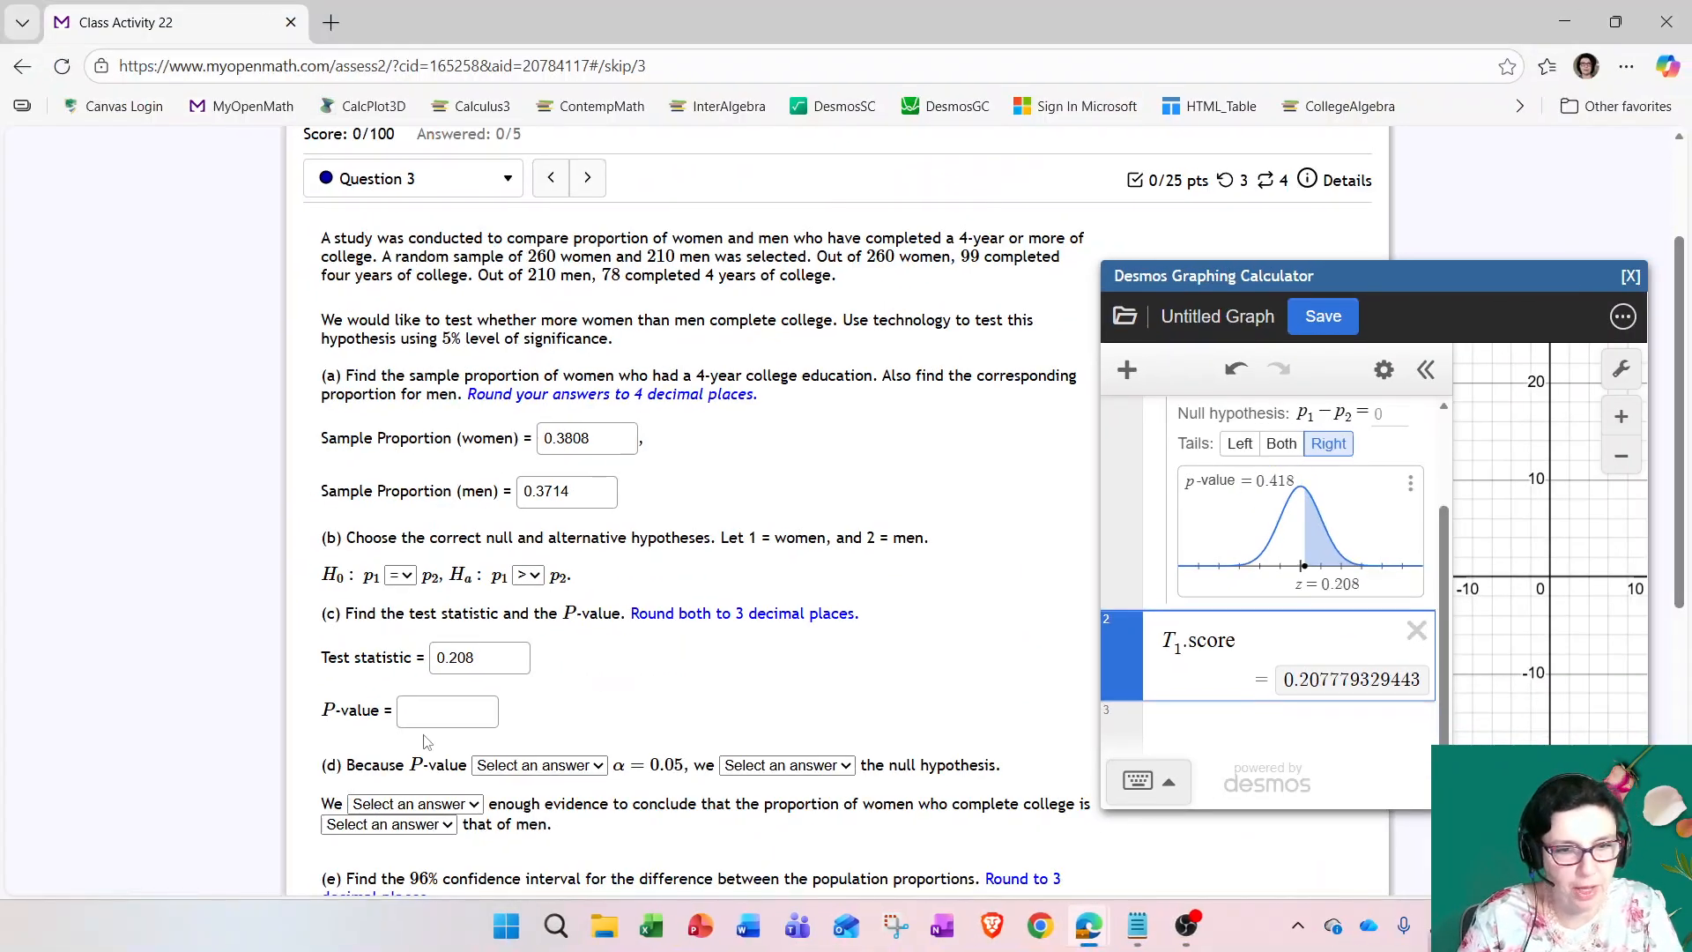
Step: Enter 0.418 as the P-value in part (c)
click(424, 717)
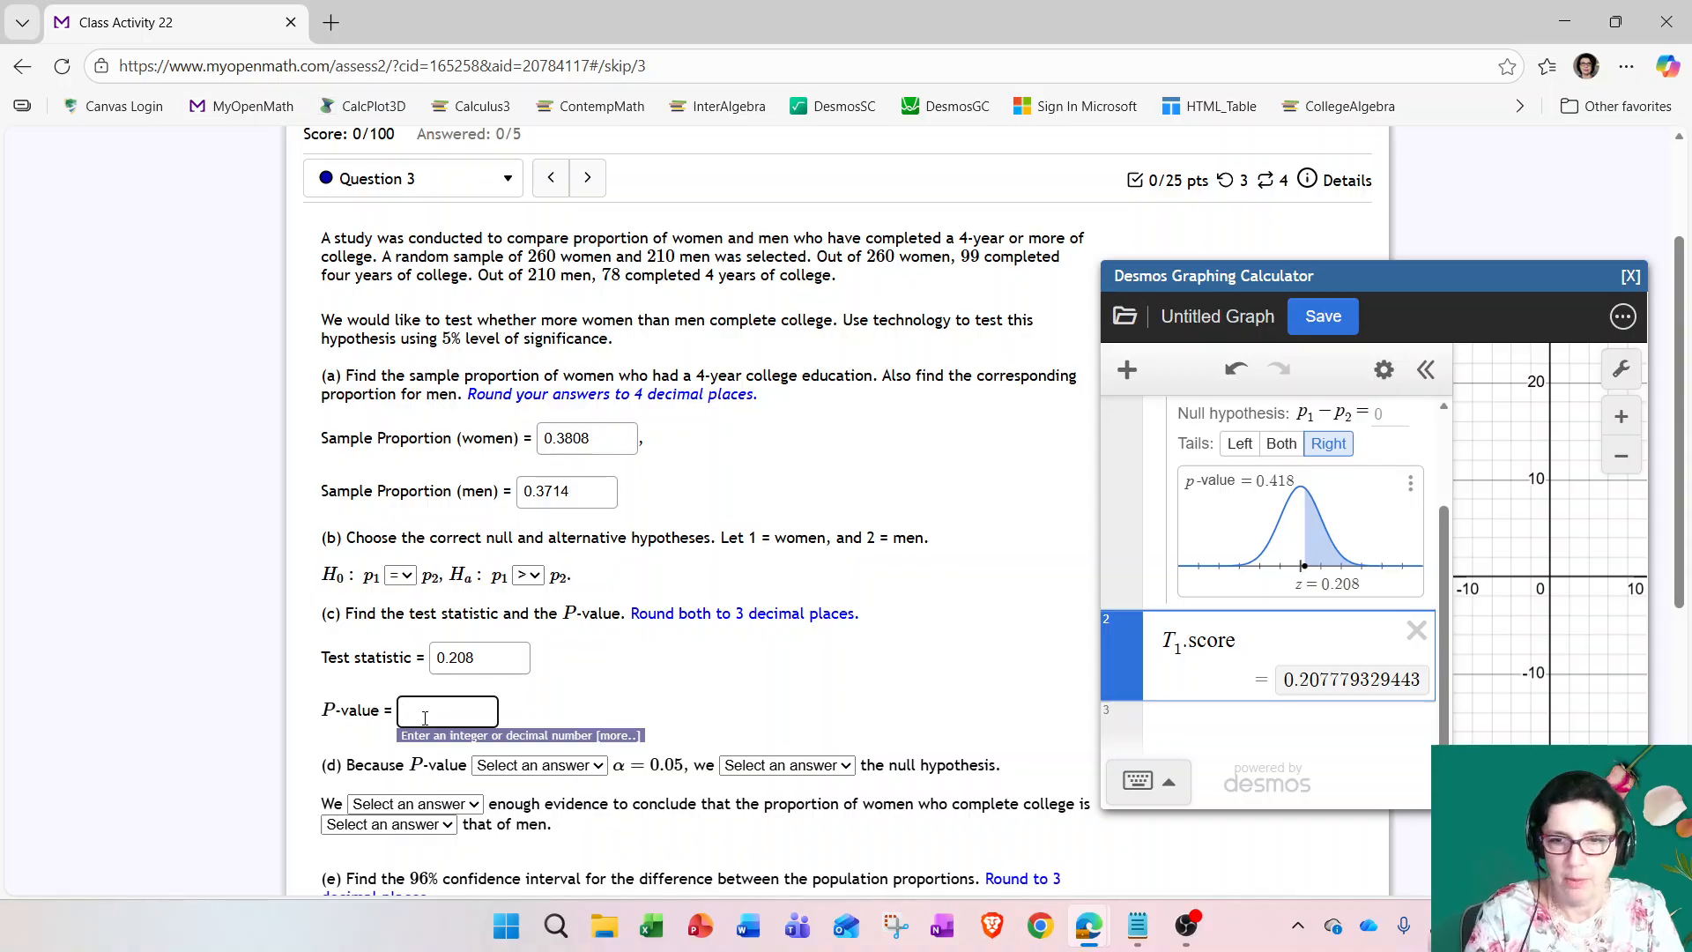
text(0.418)
click(589, 693)
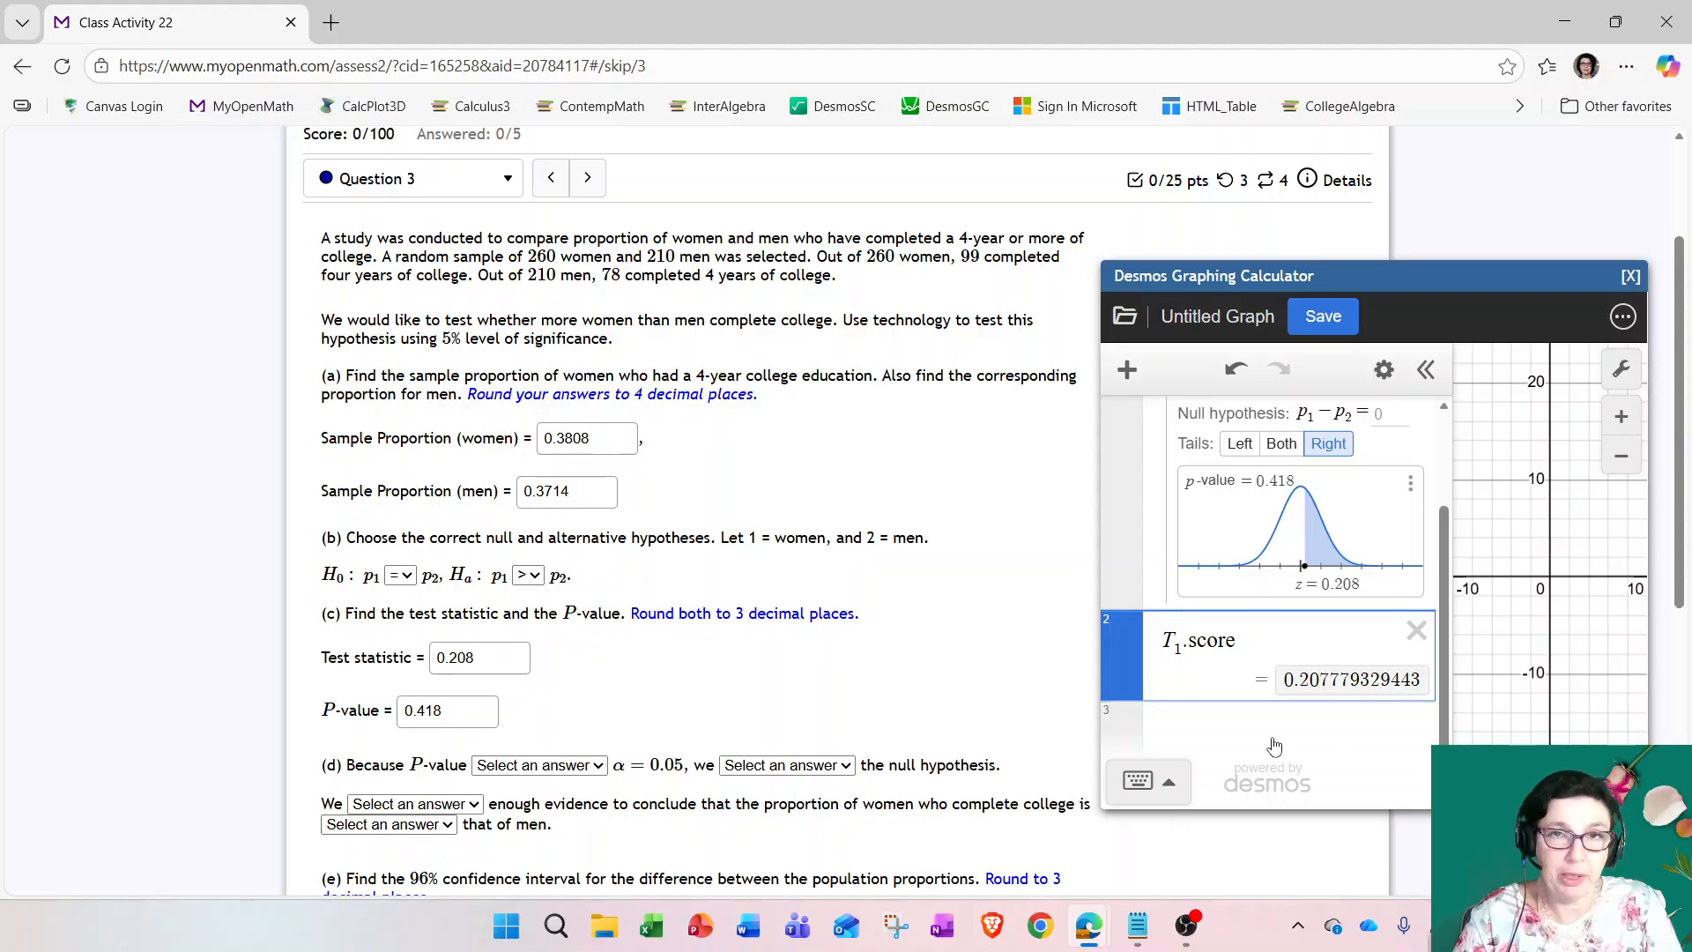
Step: Delete the z-score expression in Desmos and calculate 0.418 − 0.05 to compare the P-value with α
click(1416, 631)
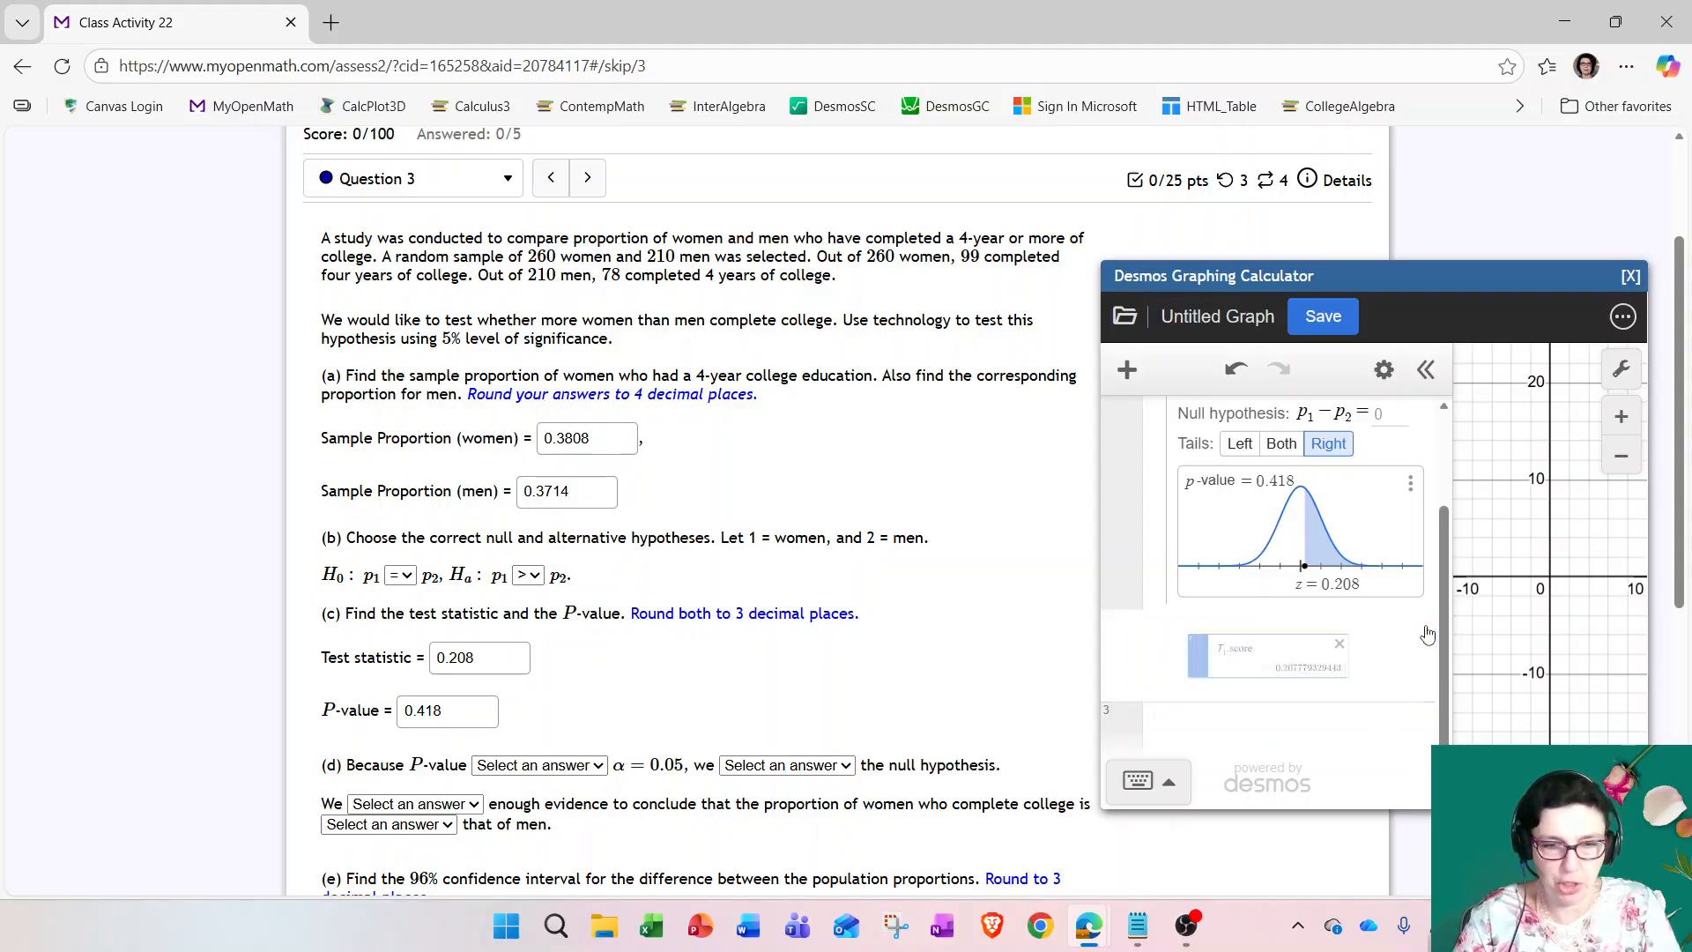
click(1207, 748)
text(0.418)
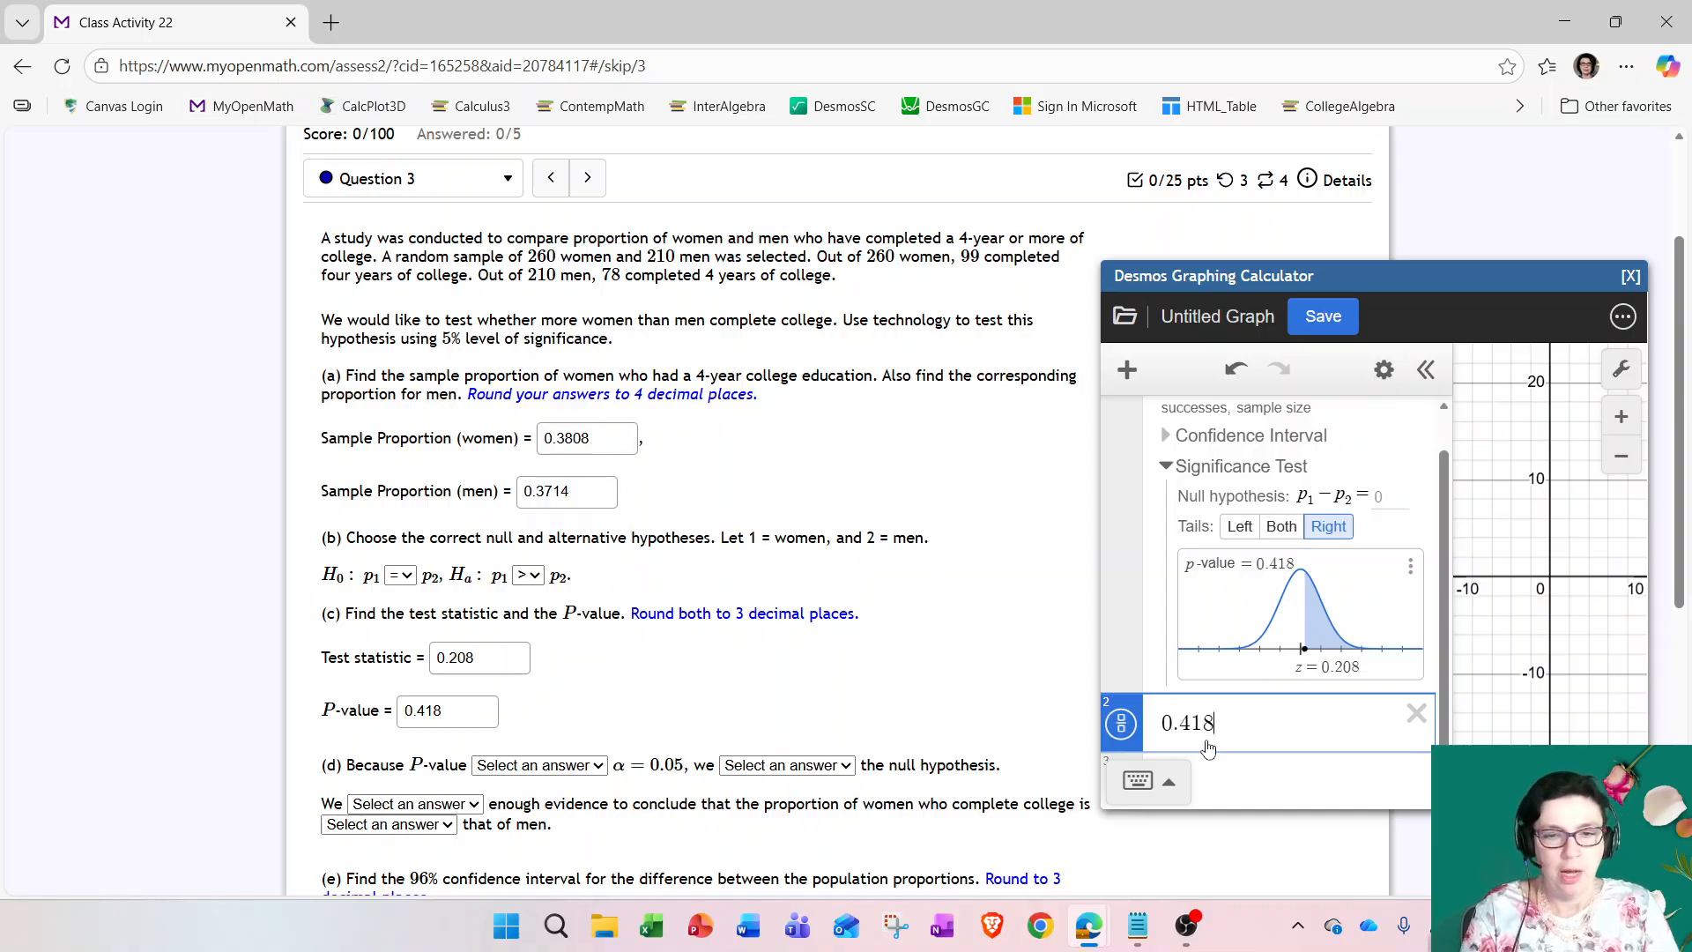
text(-0.0)
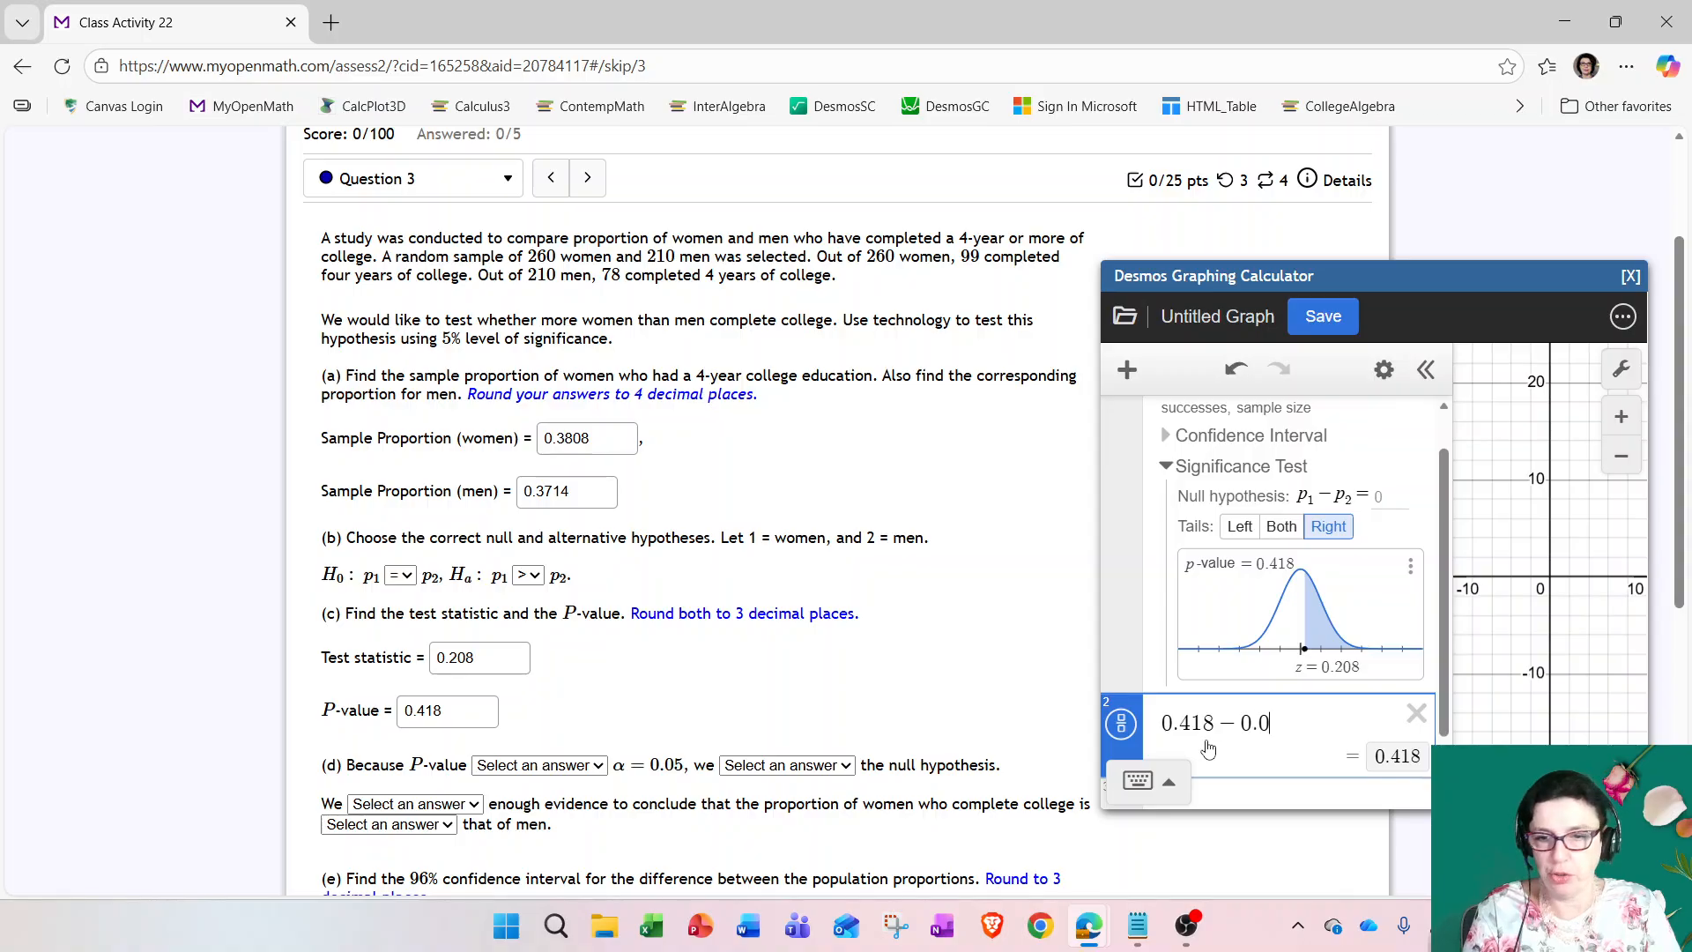
text(5)
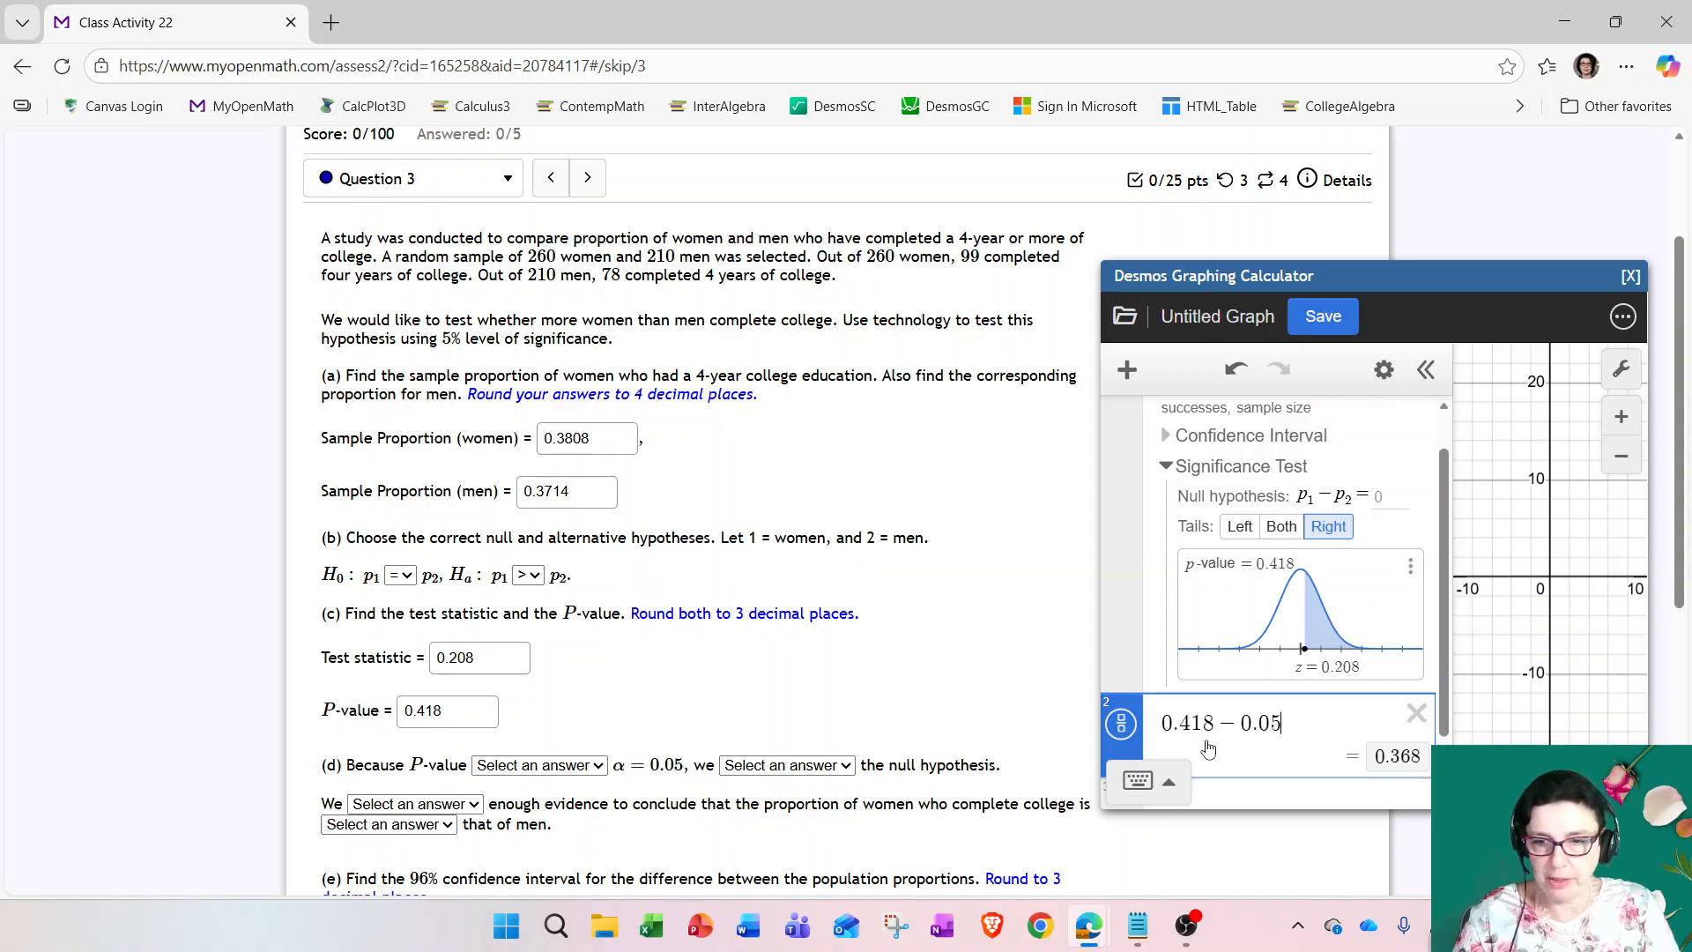
Step: In part (d), state that the P-value is ≥ α = 0.05 and choose "do not reject" for the null hypothesis
click(524, 769)
click(535, 848)
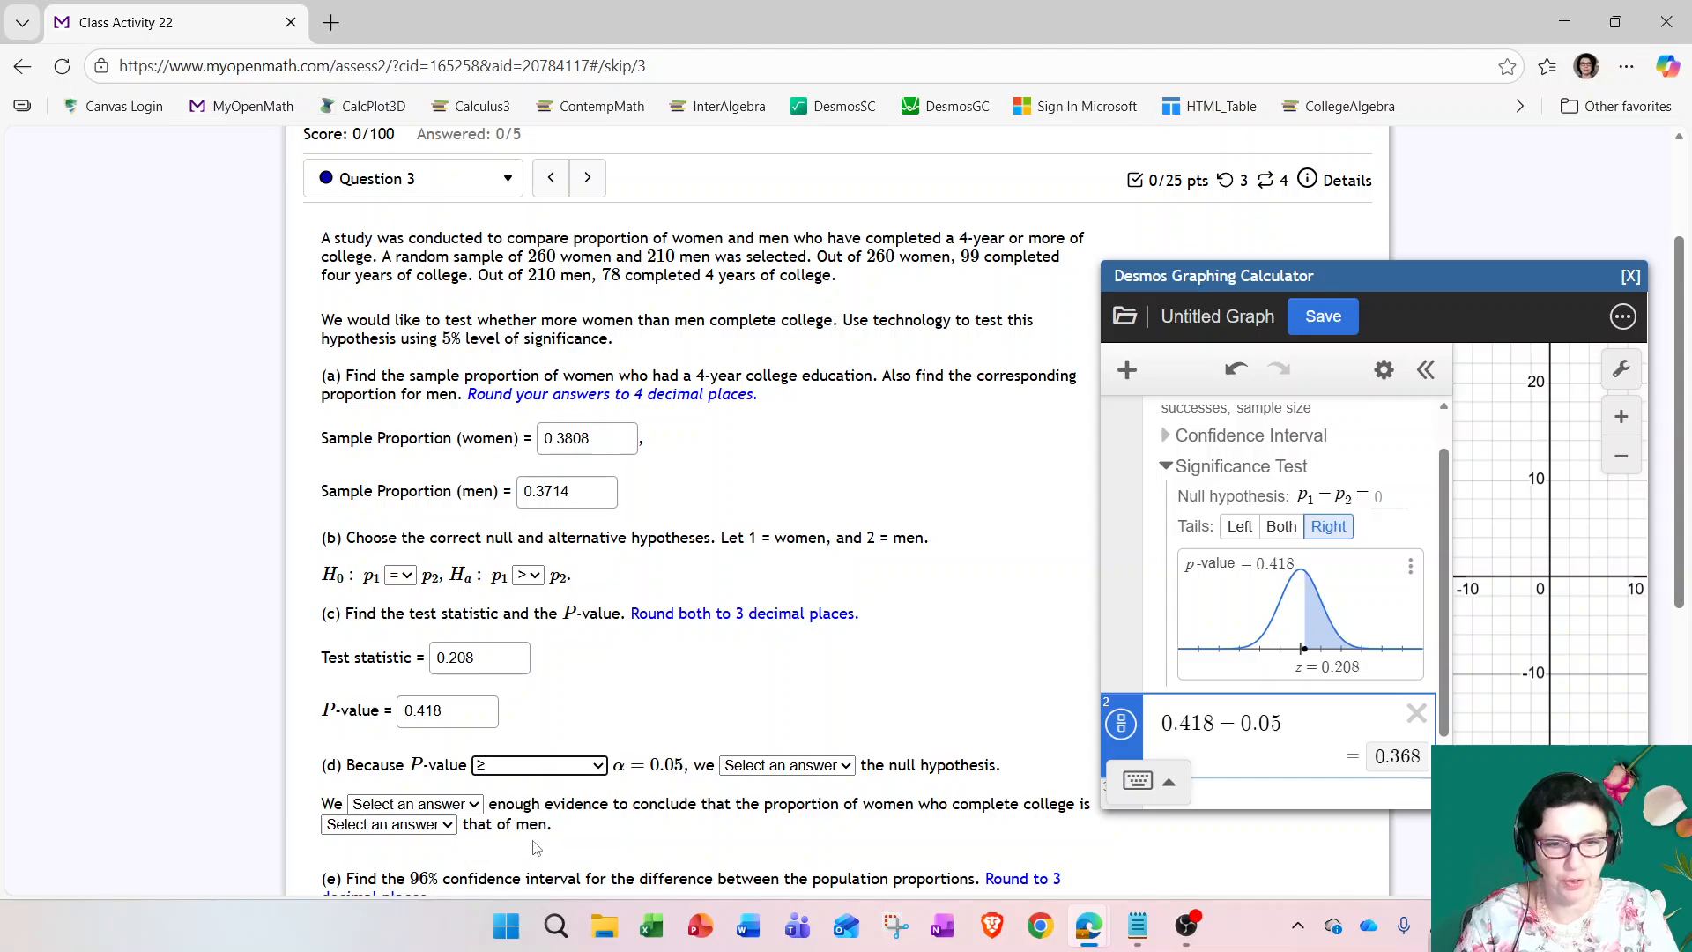
scroll(850, 686, down, 1)
click(820, 659)
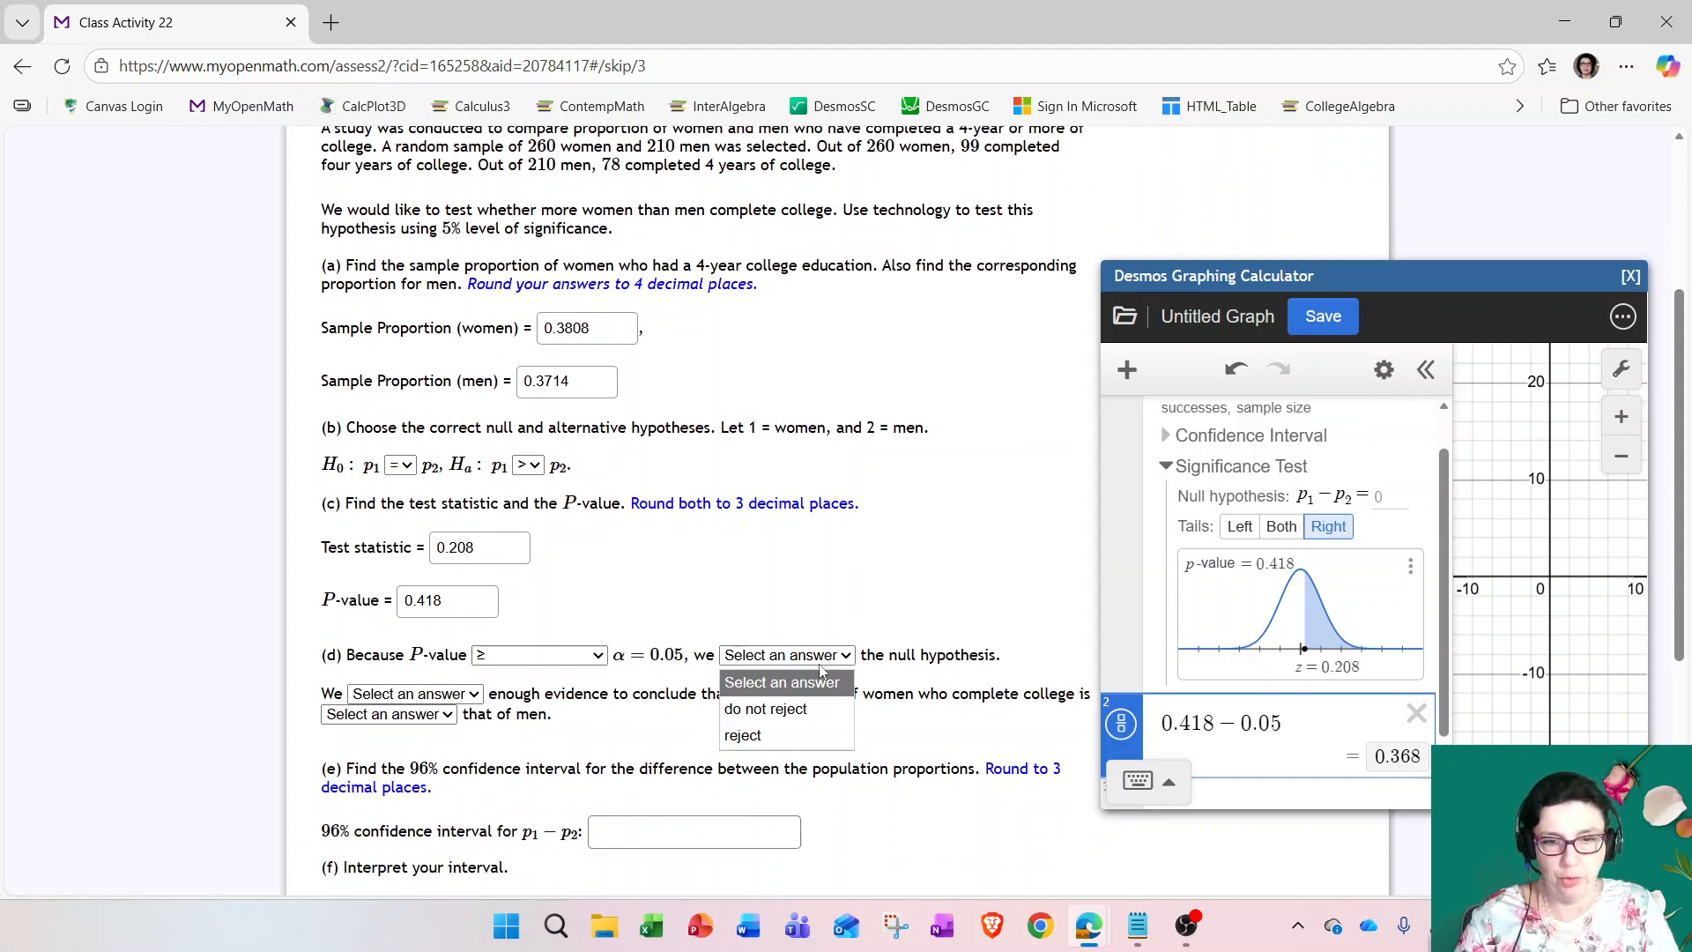
click(764, 709)
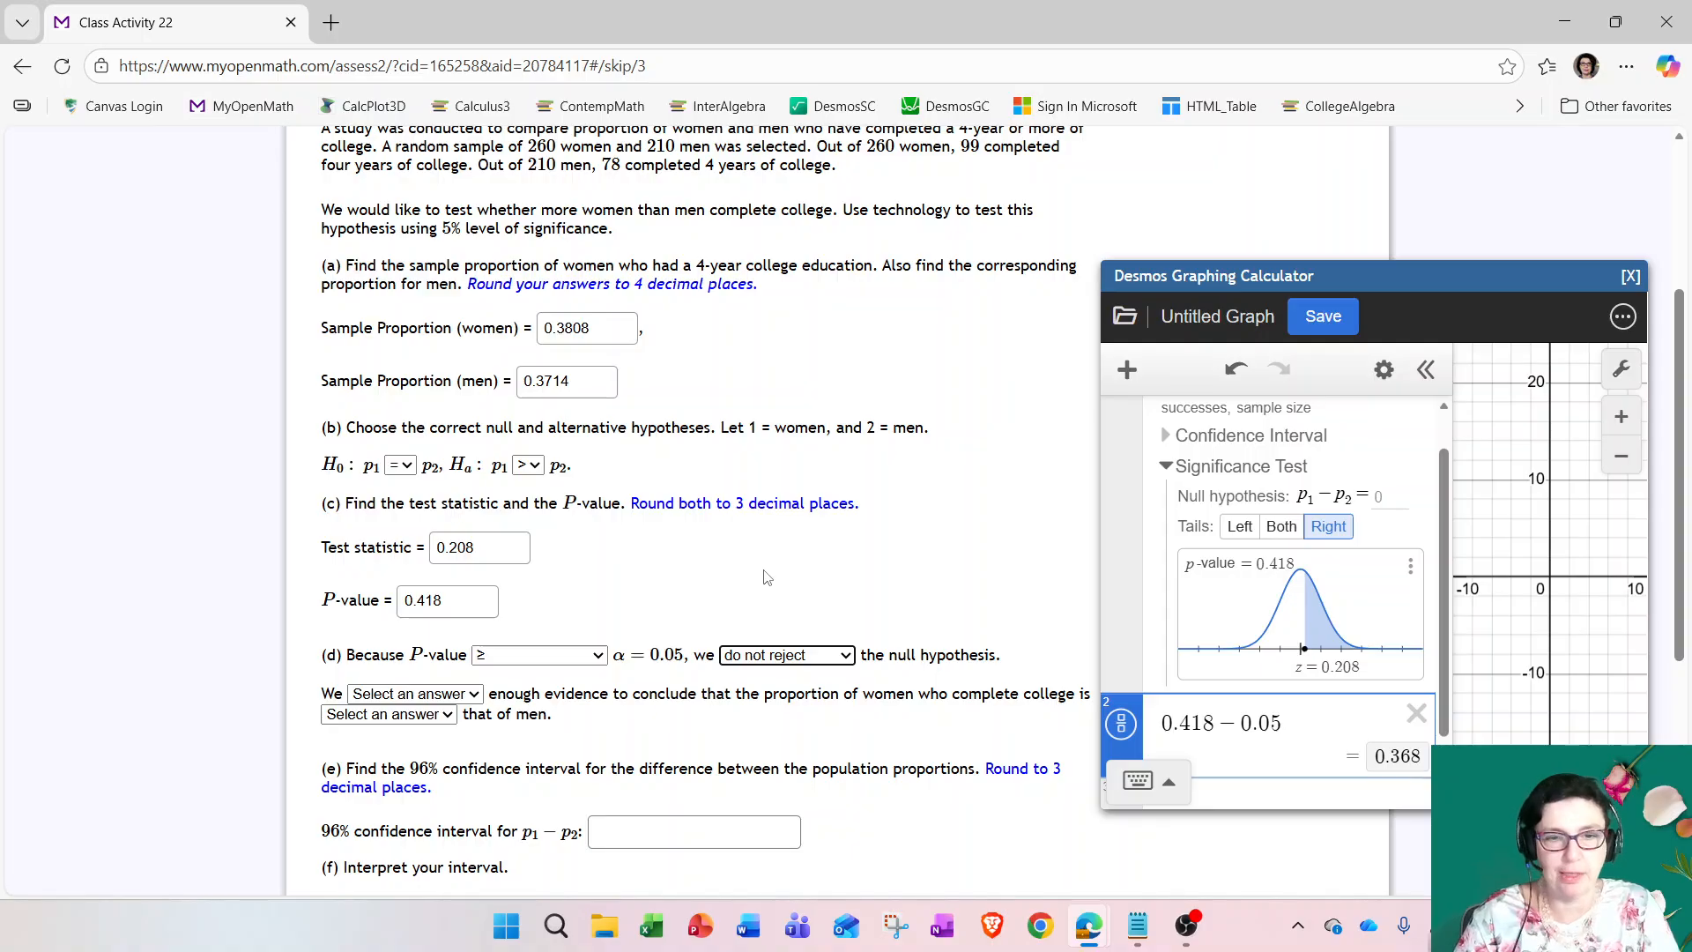
Step: Complete the part (d) conclusion with "do not have" enough evidence and "higher than" that of men
click(462, 697)
click(439, 746)
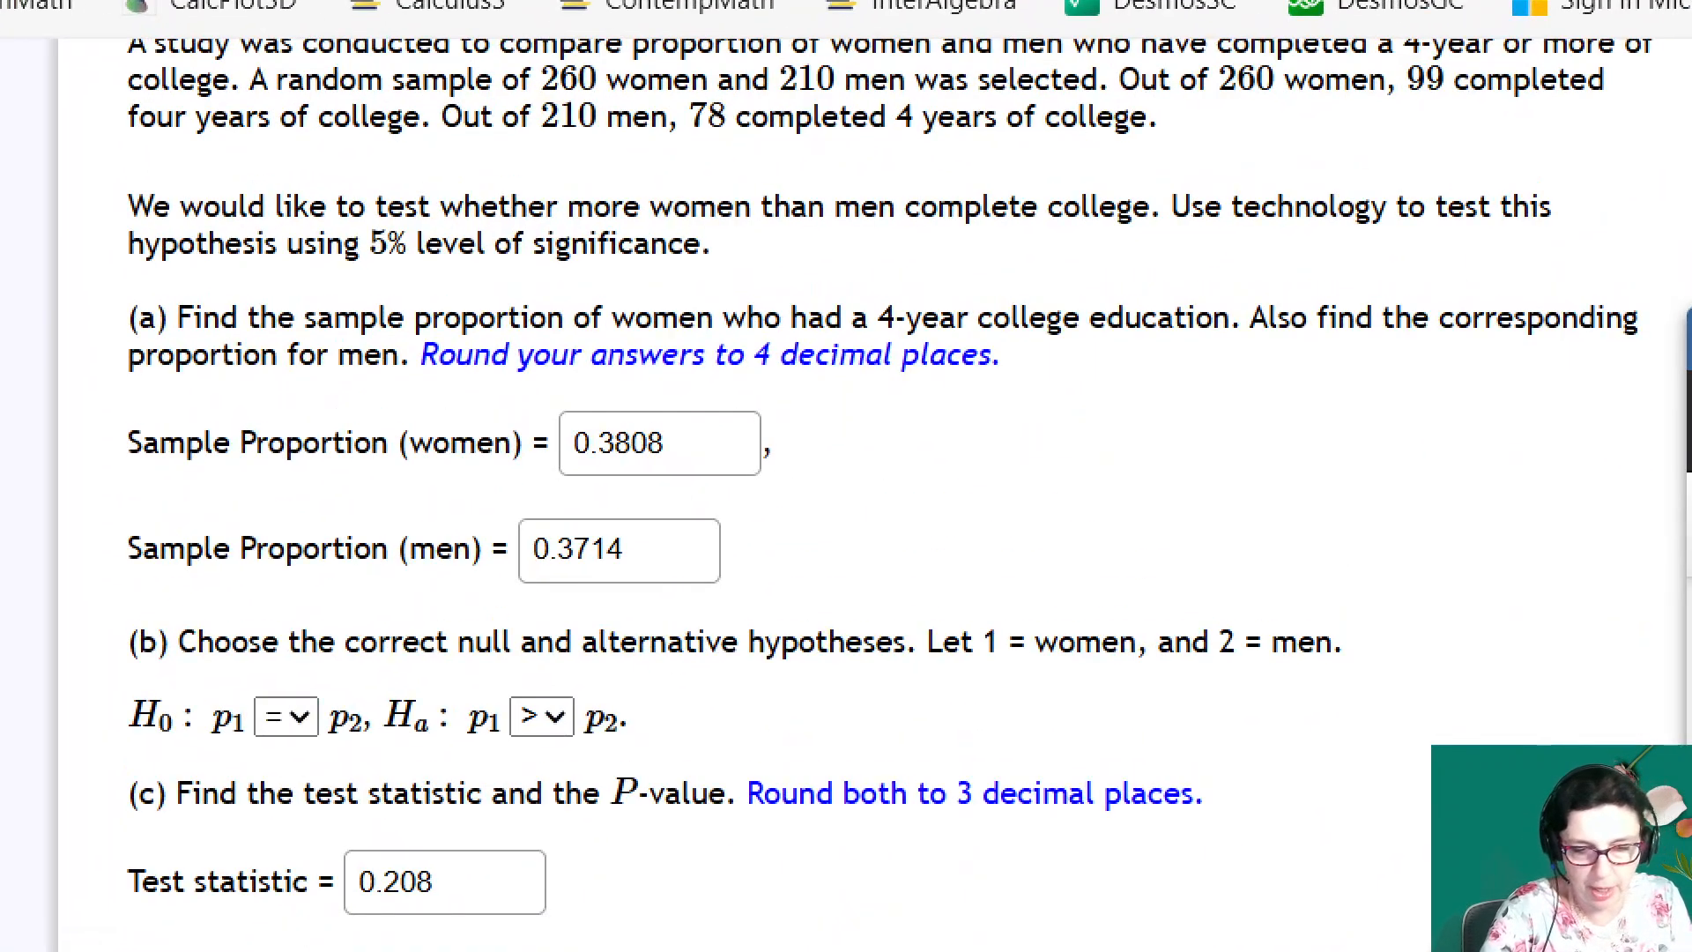
drag(569, 226, 1169, 217)
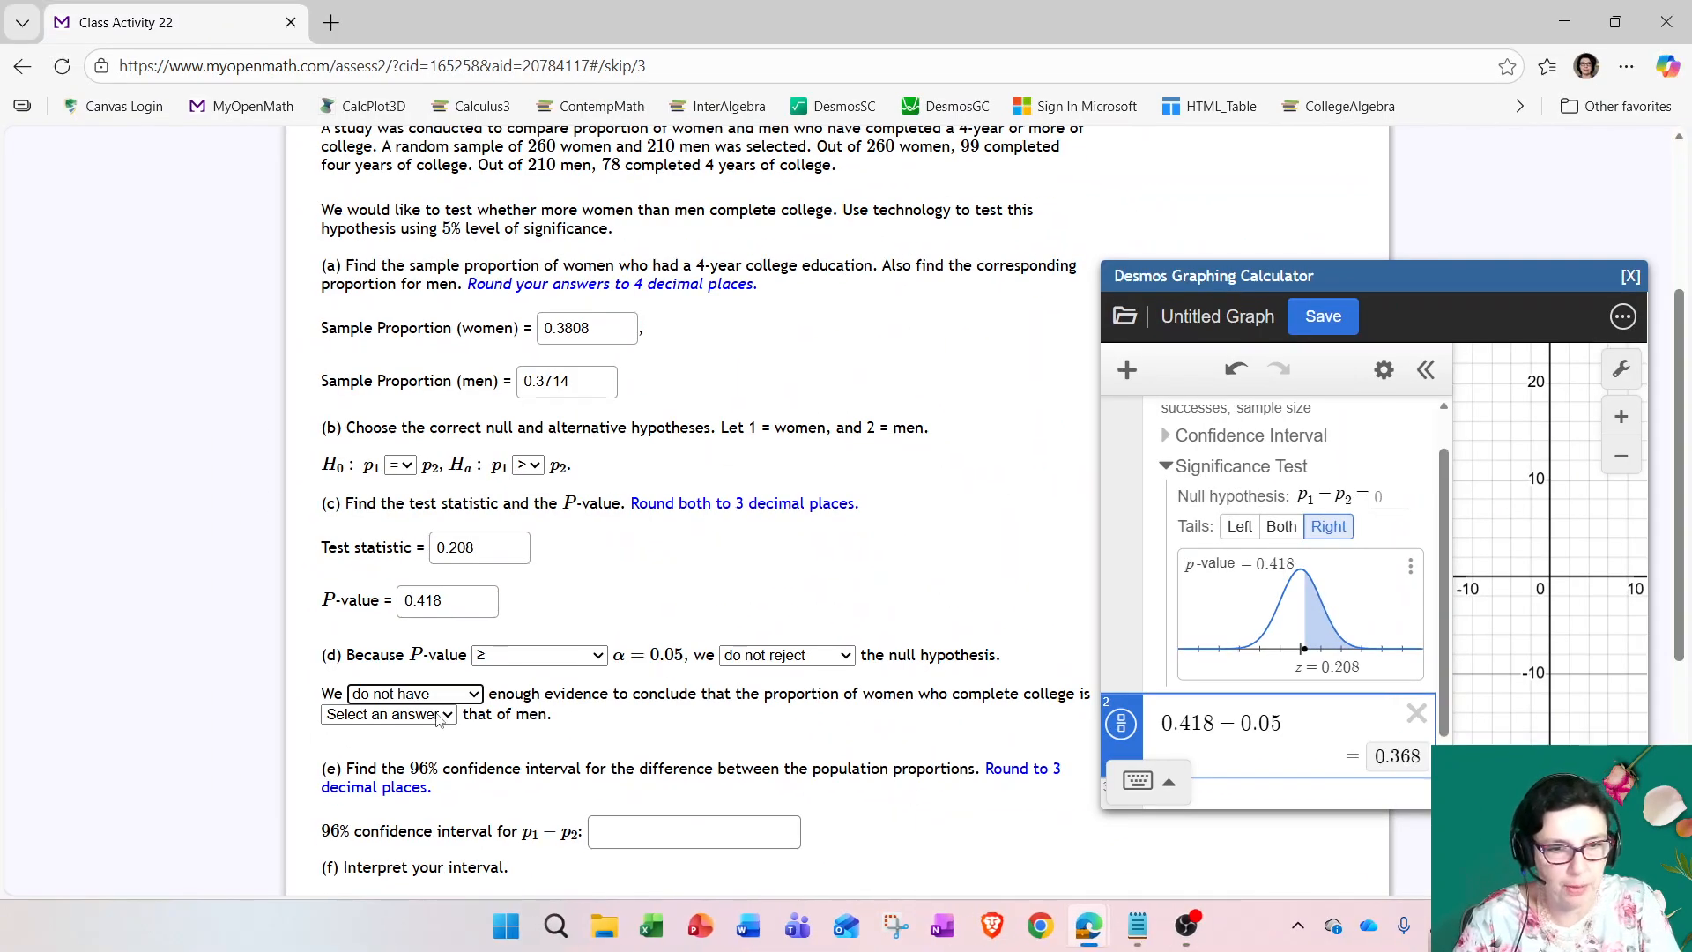
click(438, 717)
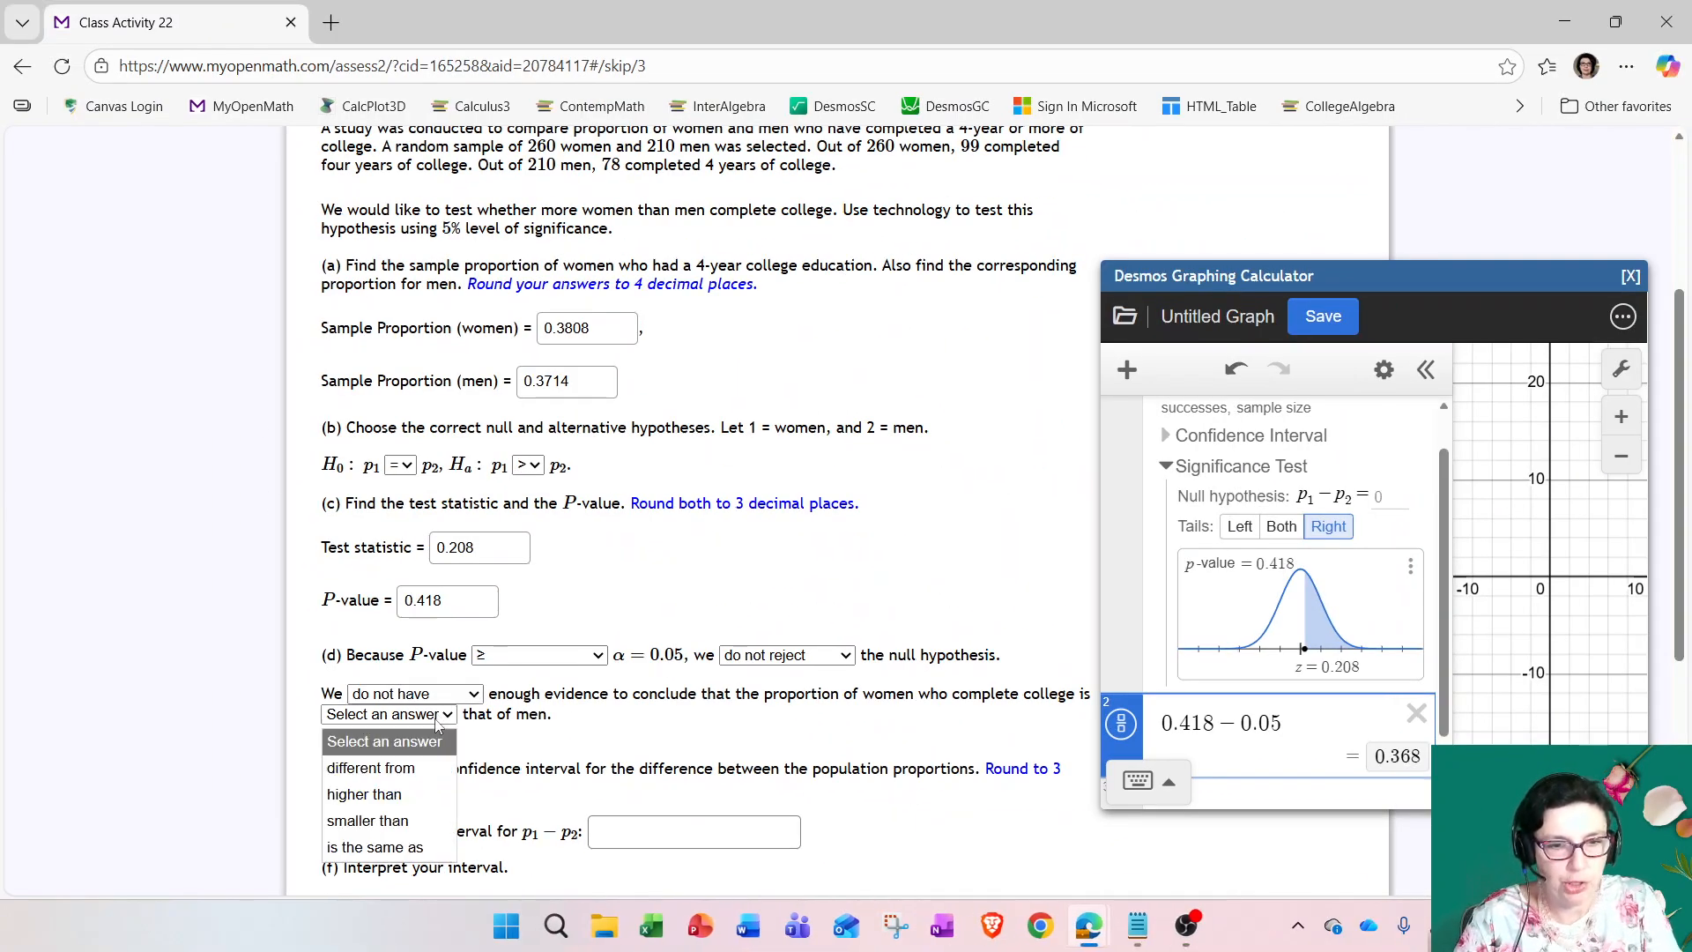
click(411, 797)
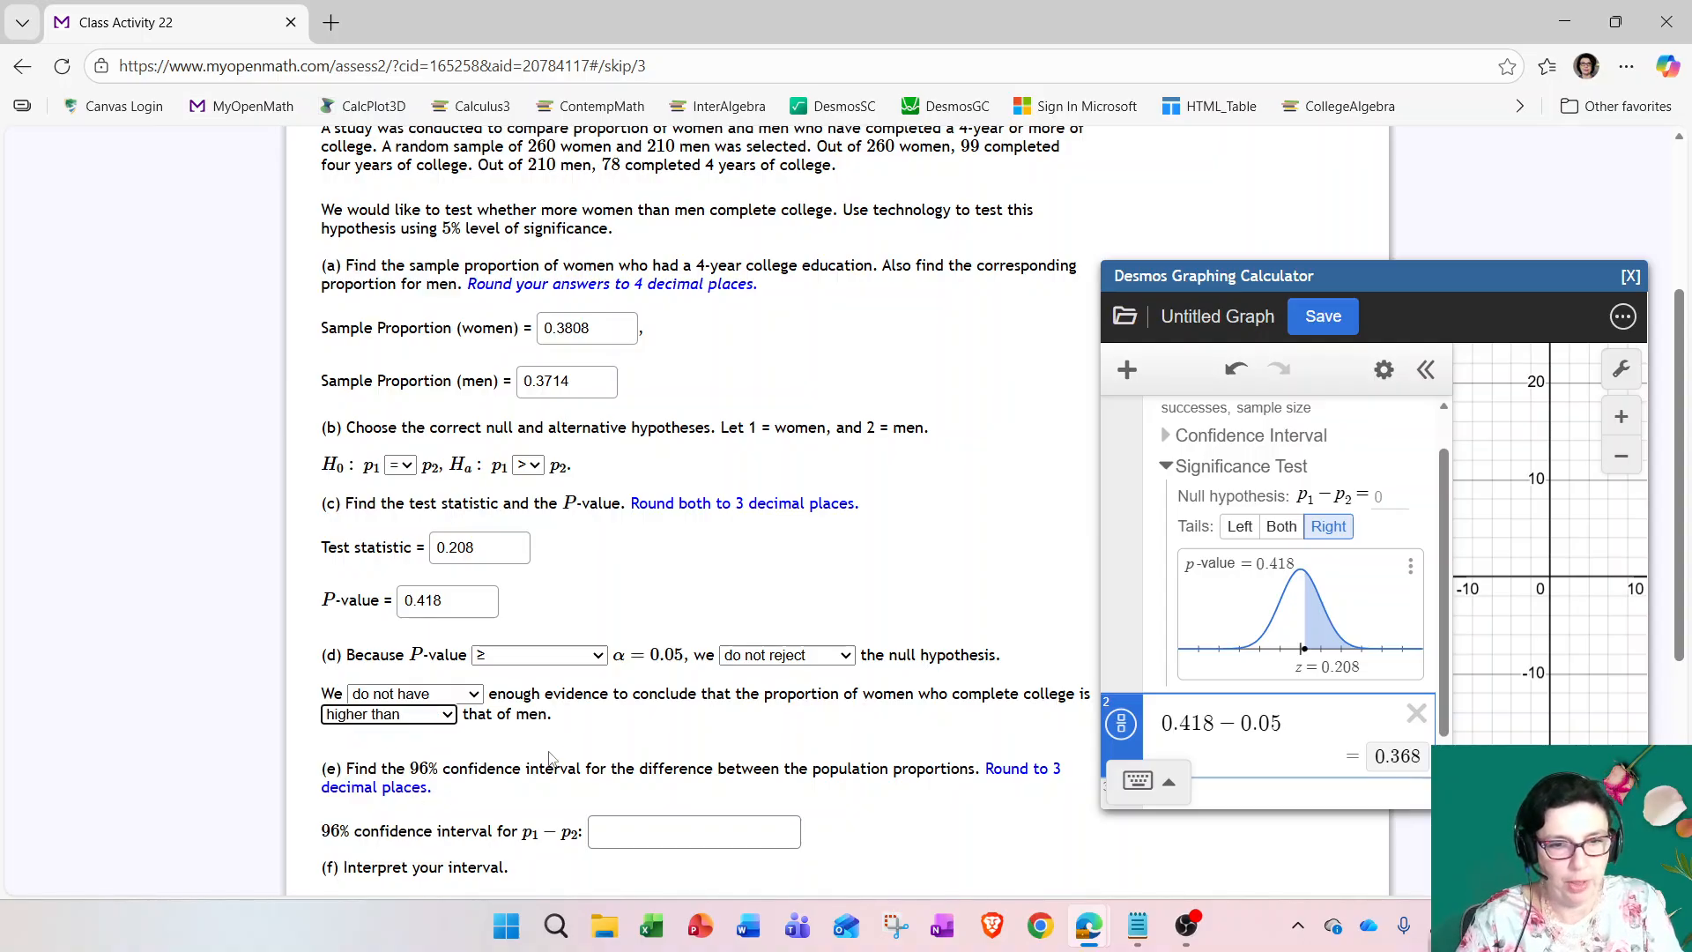
Step: Delete the 0.418 − 0.05 expression in Desmos and show the zproptest confidence interval at a 0.96 confidence level instead of the significance test
scroll(908, 732, down, 3)
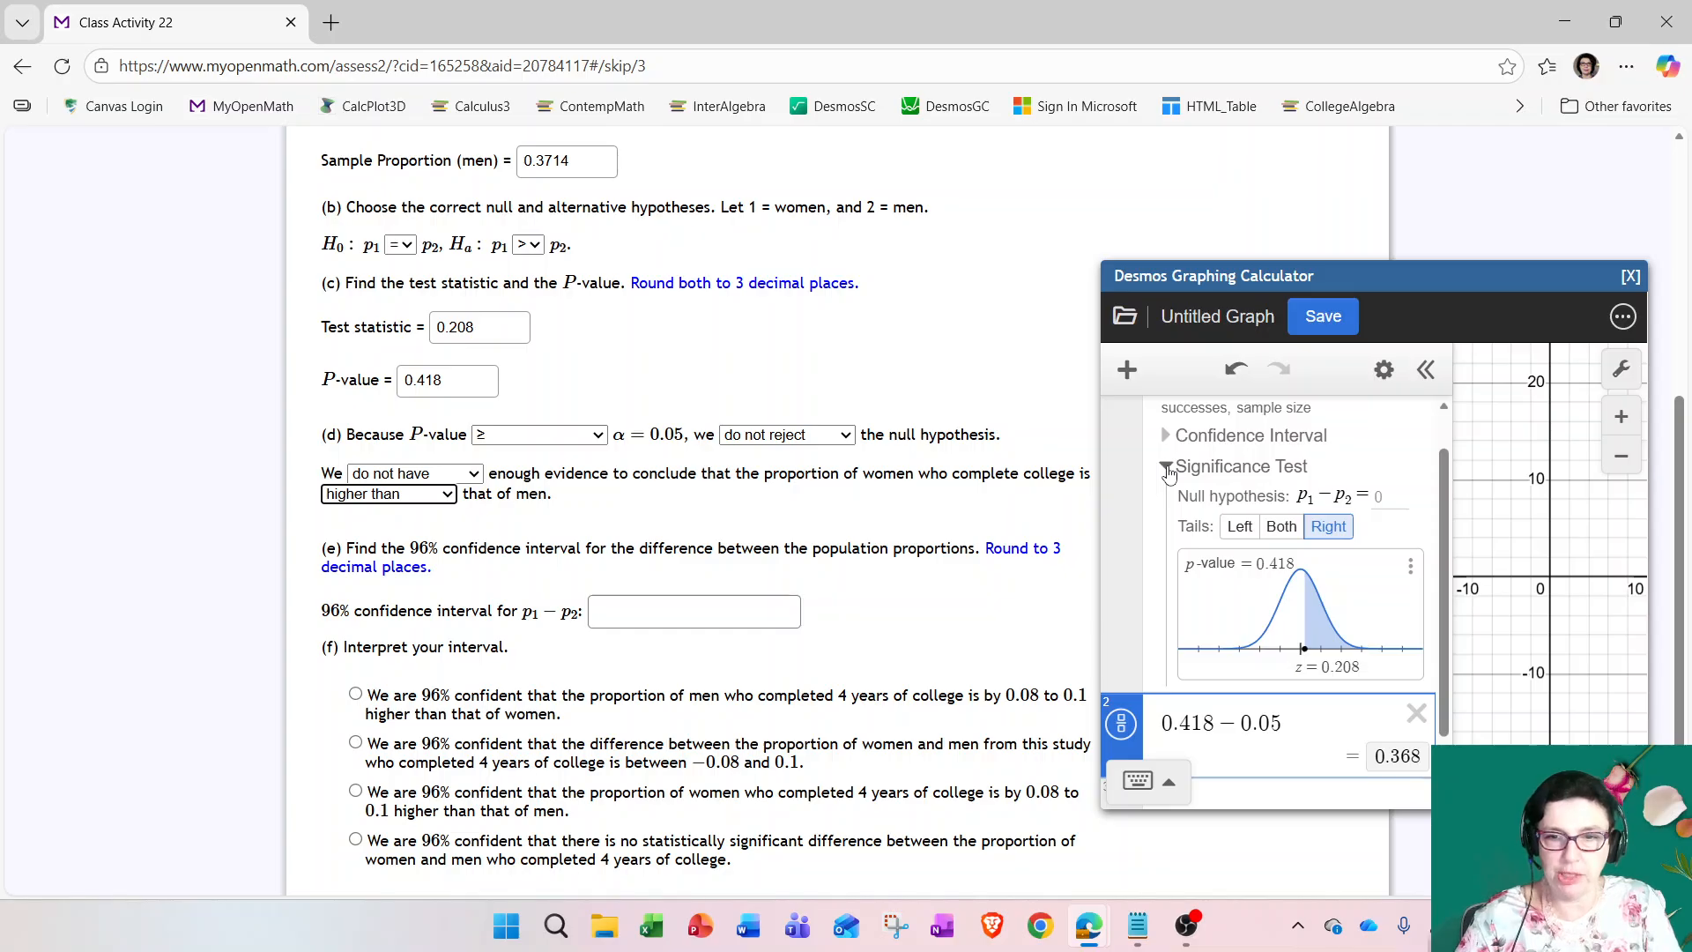
click(1167, 468)
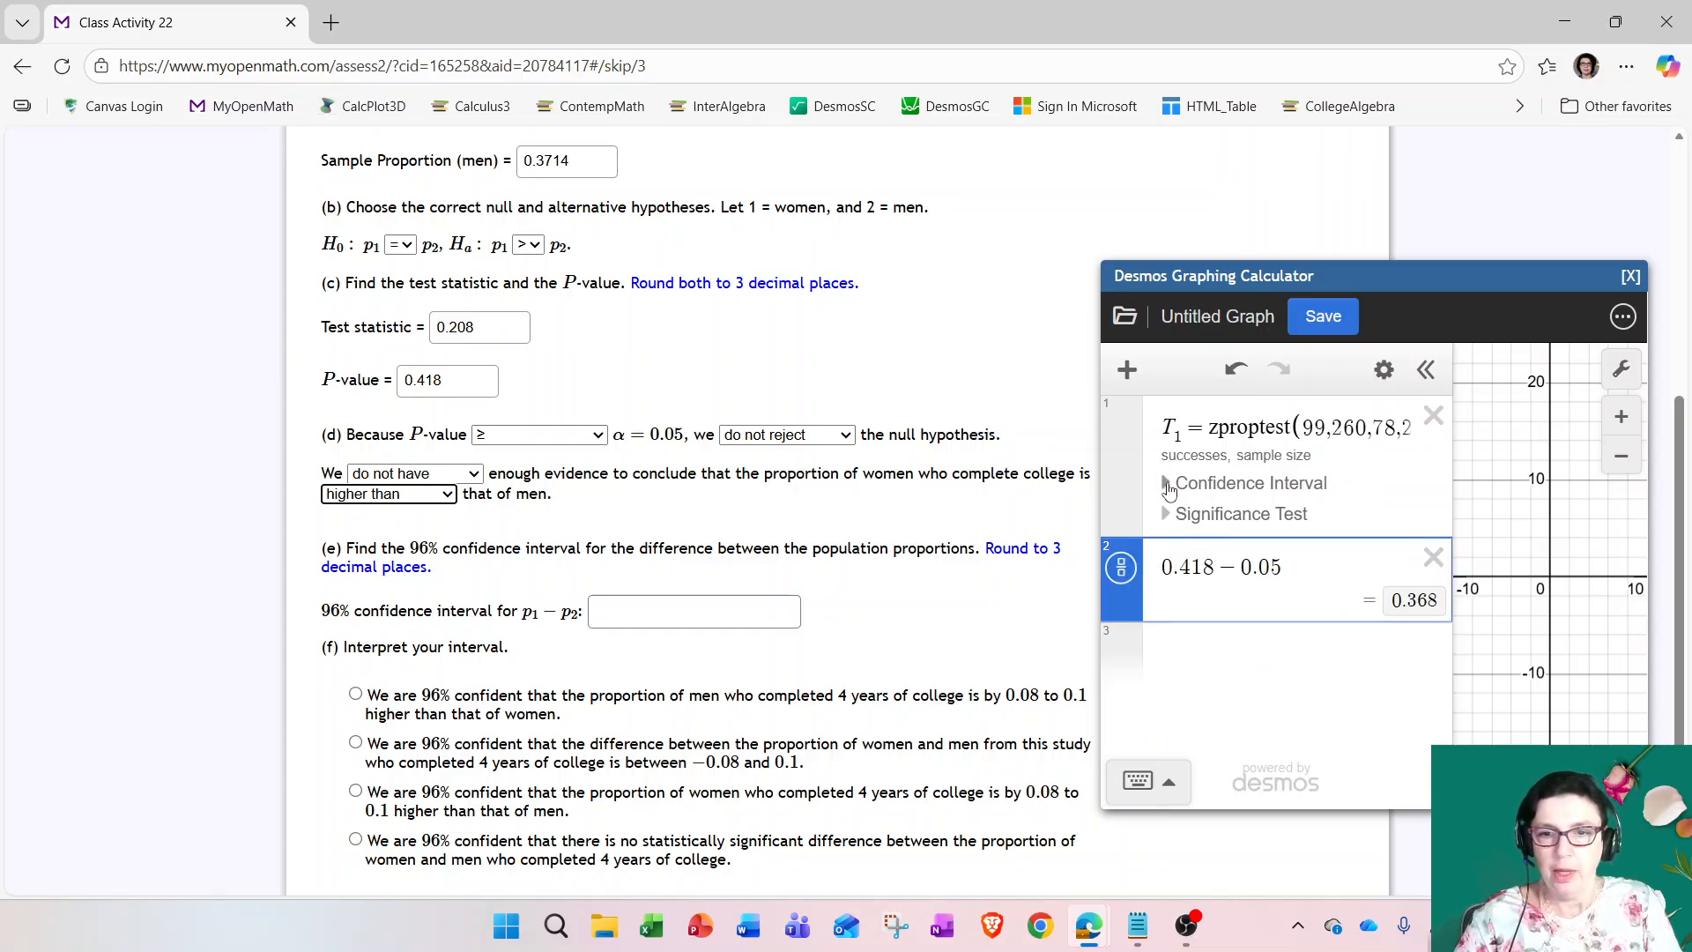
click(1434, 558)
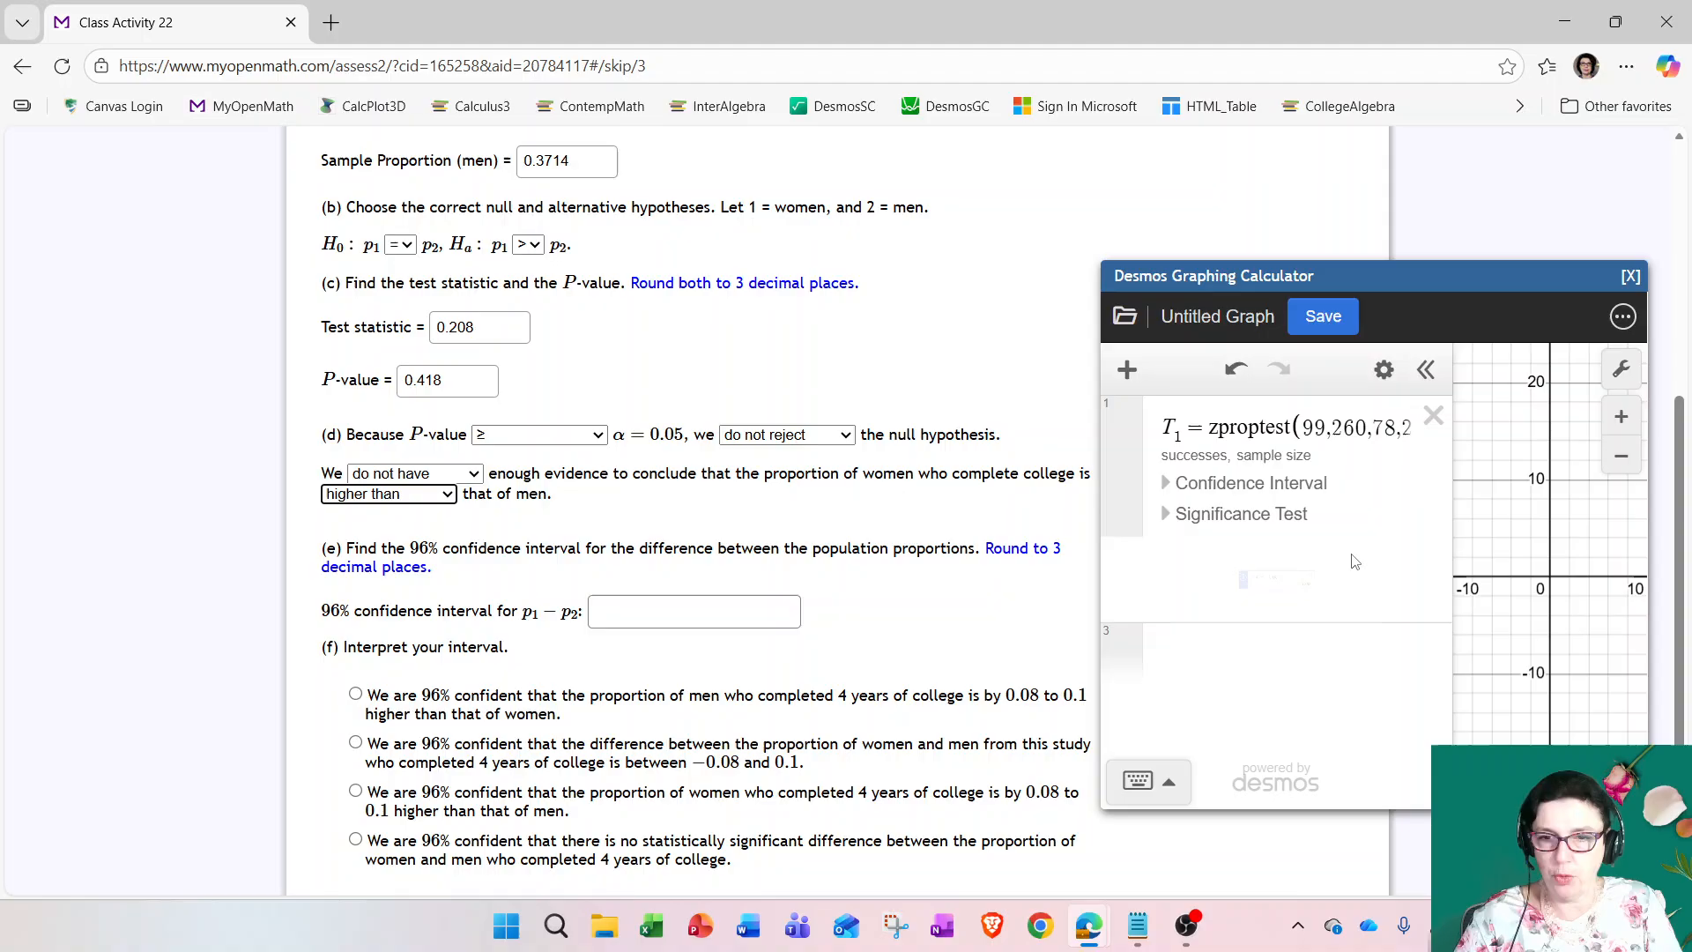
click(1165, 484)
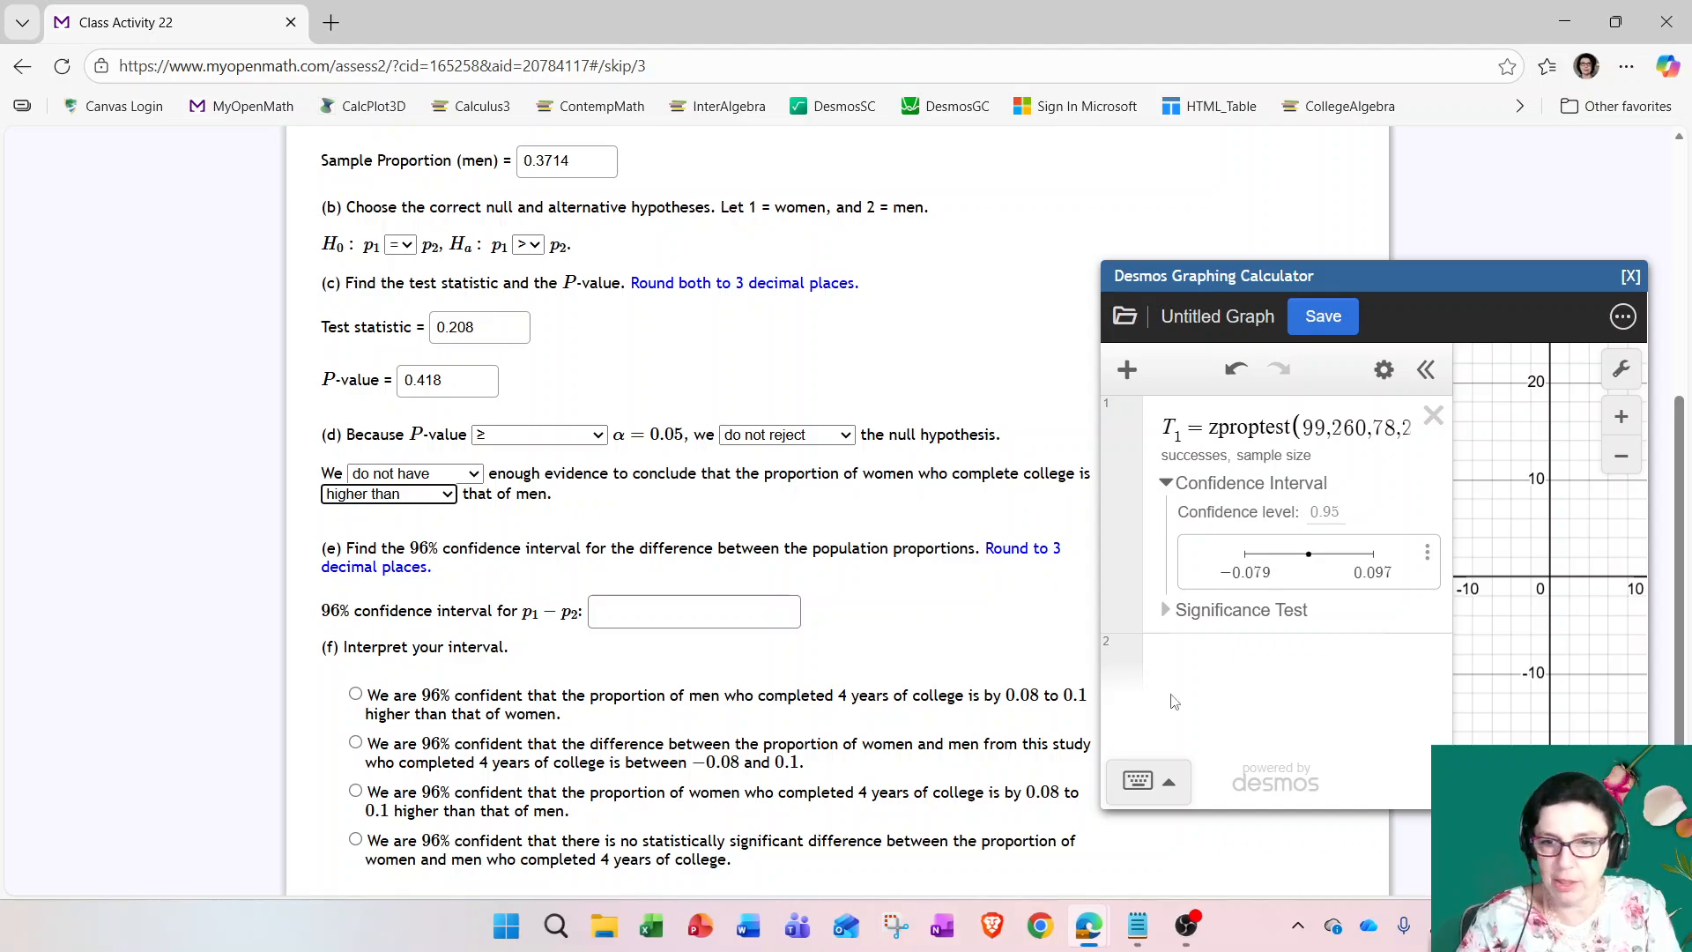
click(1331, 512)
text(0.96)
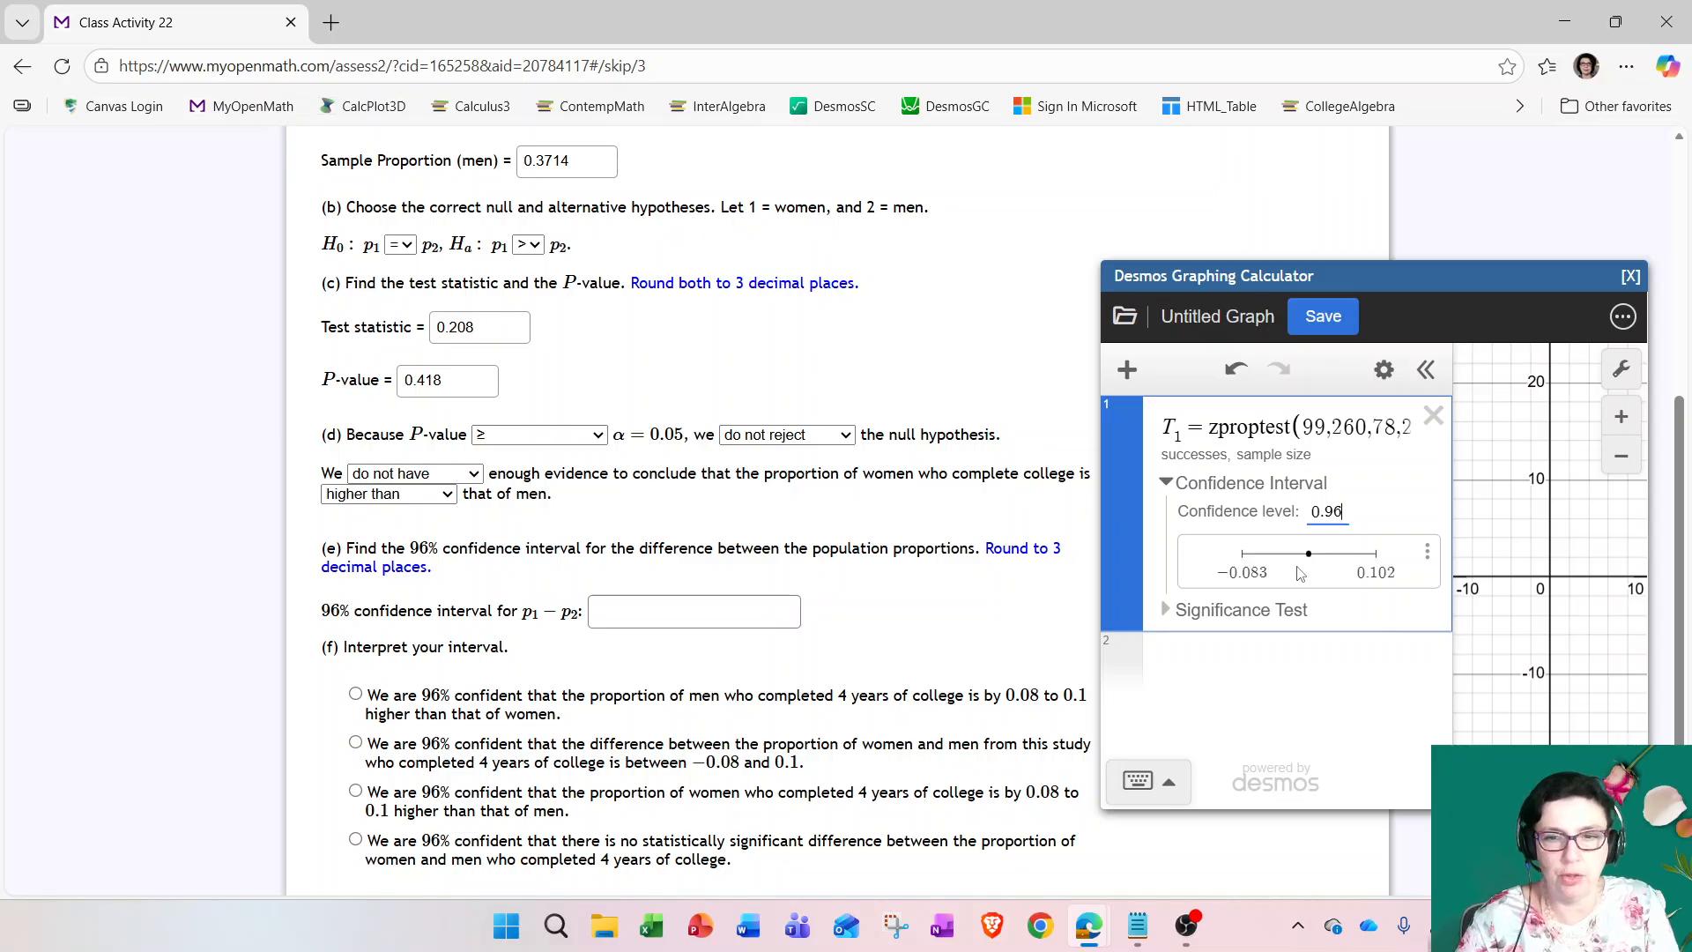
Step: Enter (-0.083,0.102) as the 96% confidence interval for p1 − p2 in part (e)
click(698, 608)
text((-0)
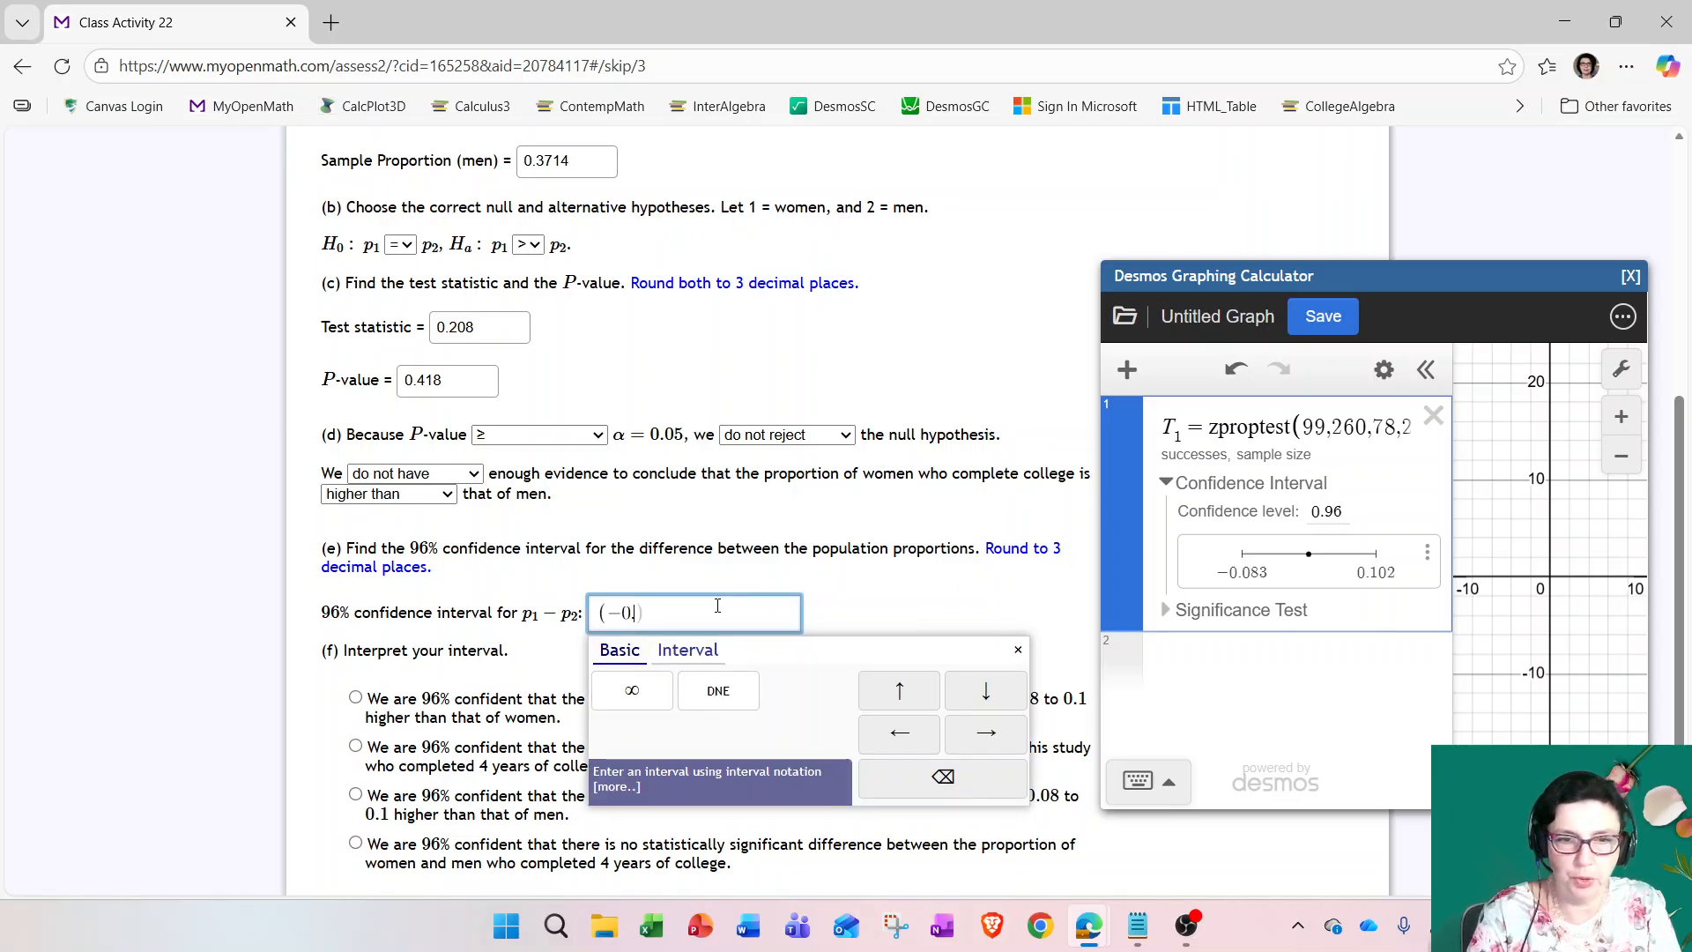
text(.083,0.102)
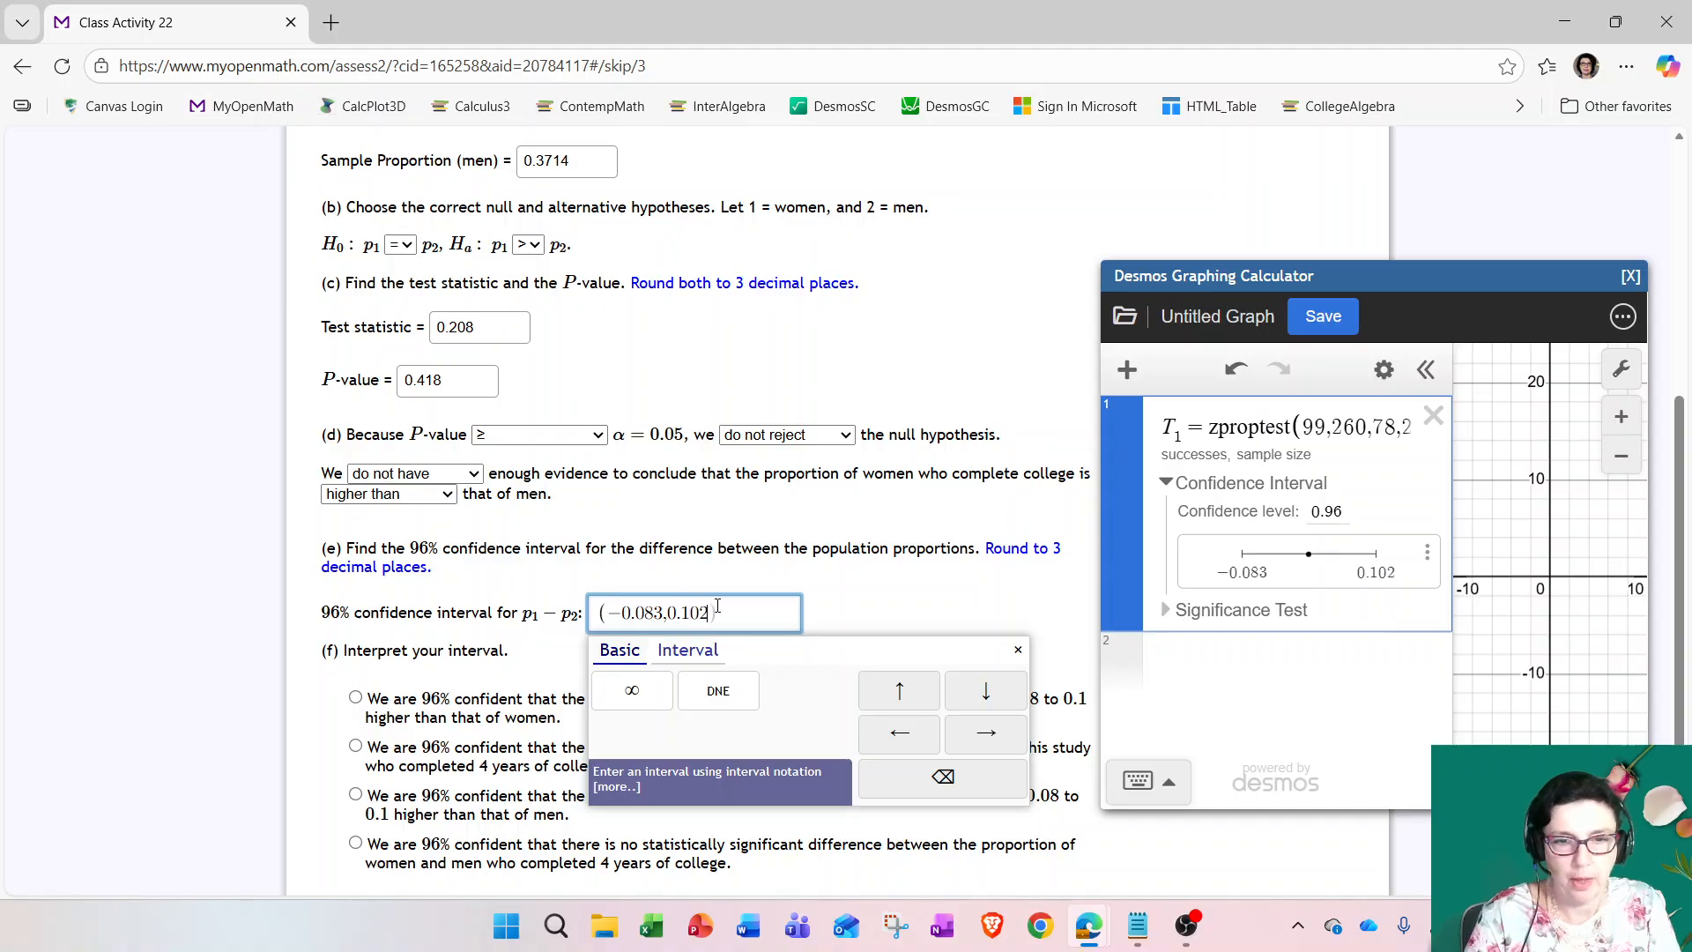
text())
click(887, 618)
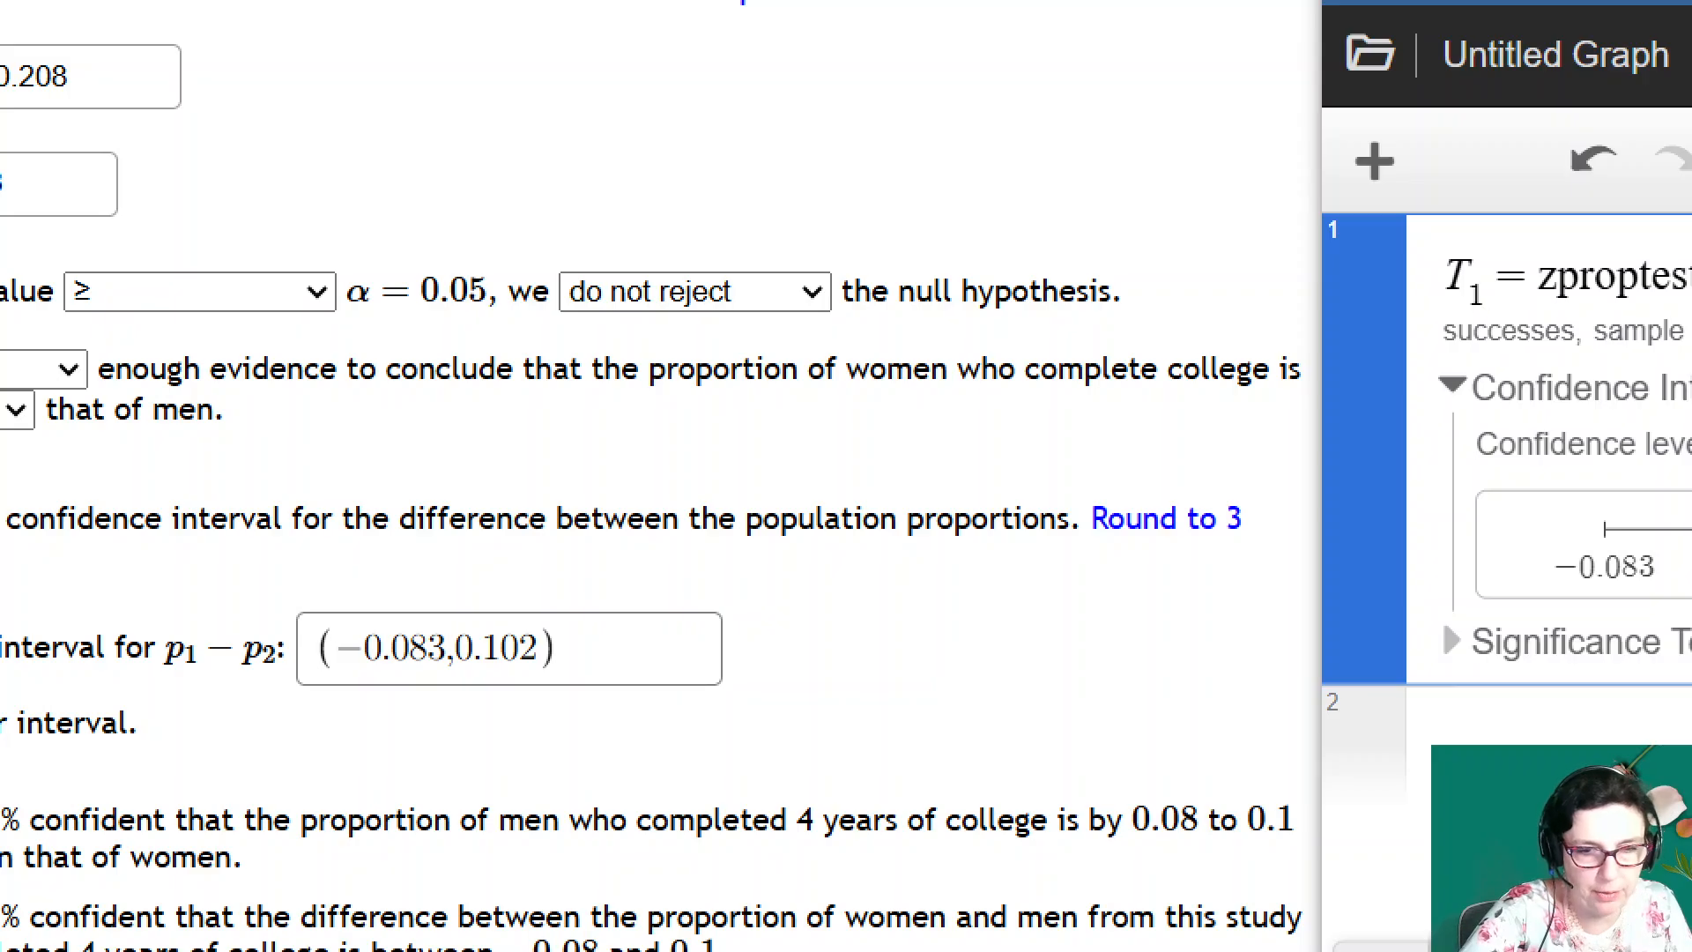
drag(353, 712, 420, 706)
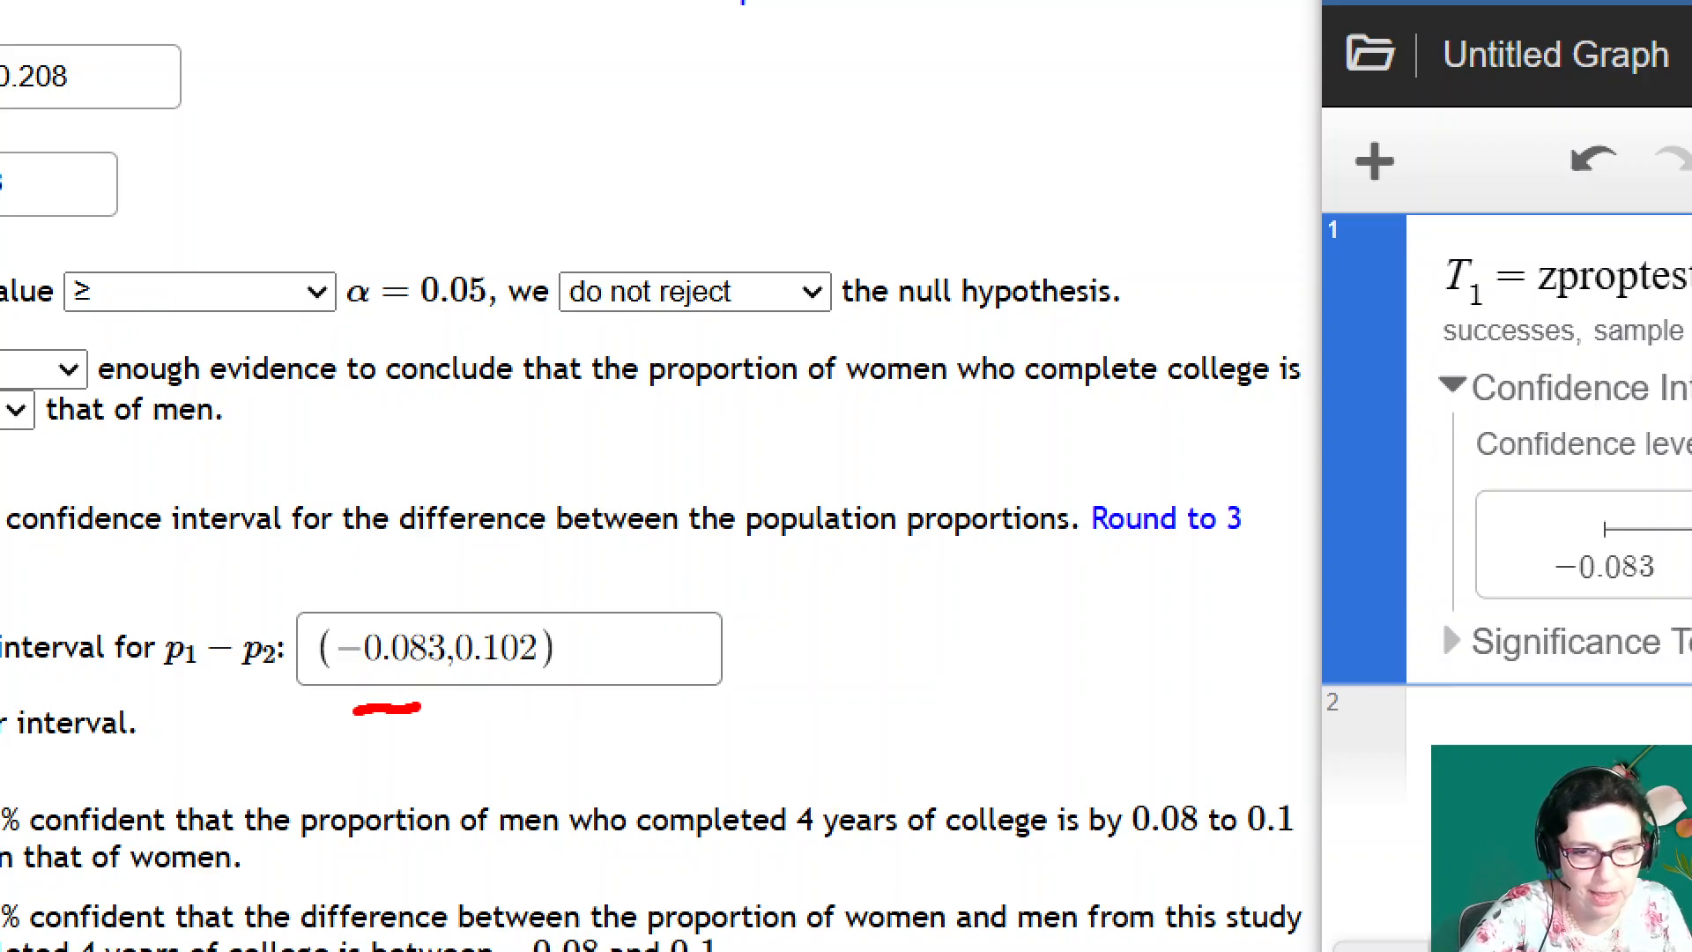
mouse_move(472, 710)
mouse_down()
mouse_move(527, 706)
mouse_move(494, 744)
mouse_up()
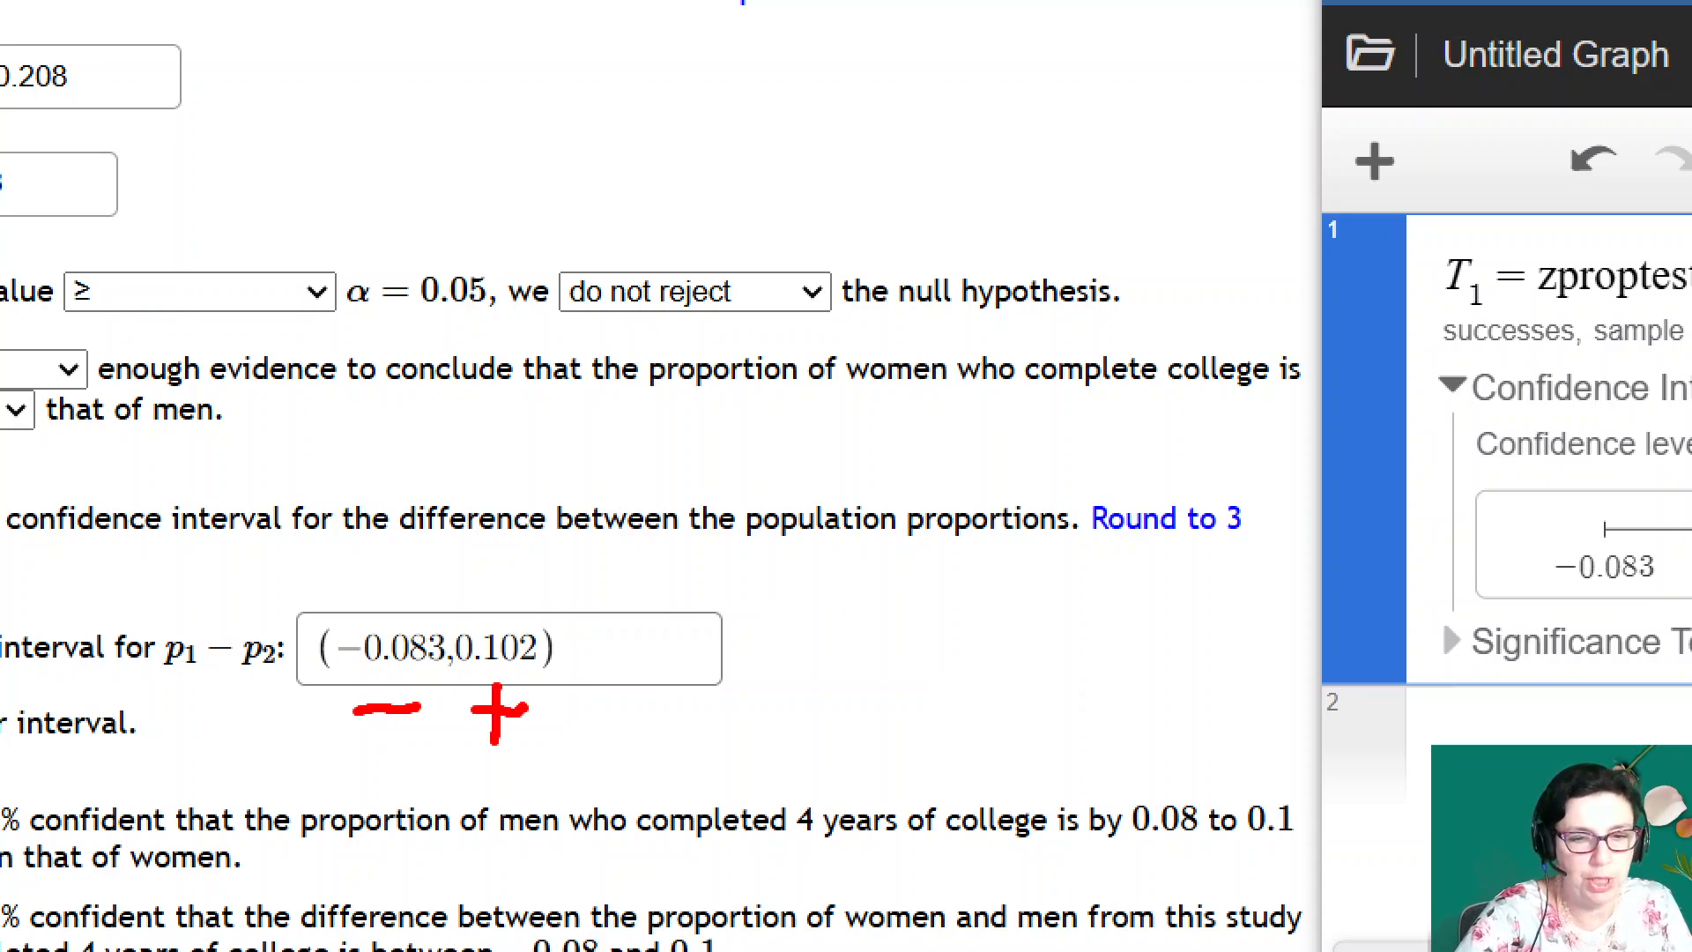
mouse_move(688, 688)
mouse_down()
mouse_move(692, 734)
mouse_move(781, 728)
mouse_up()
drag(818, 667, 860, 724)
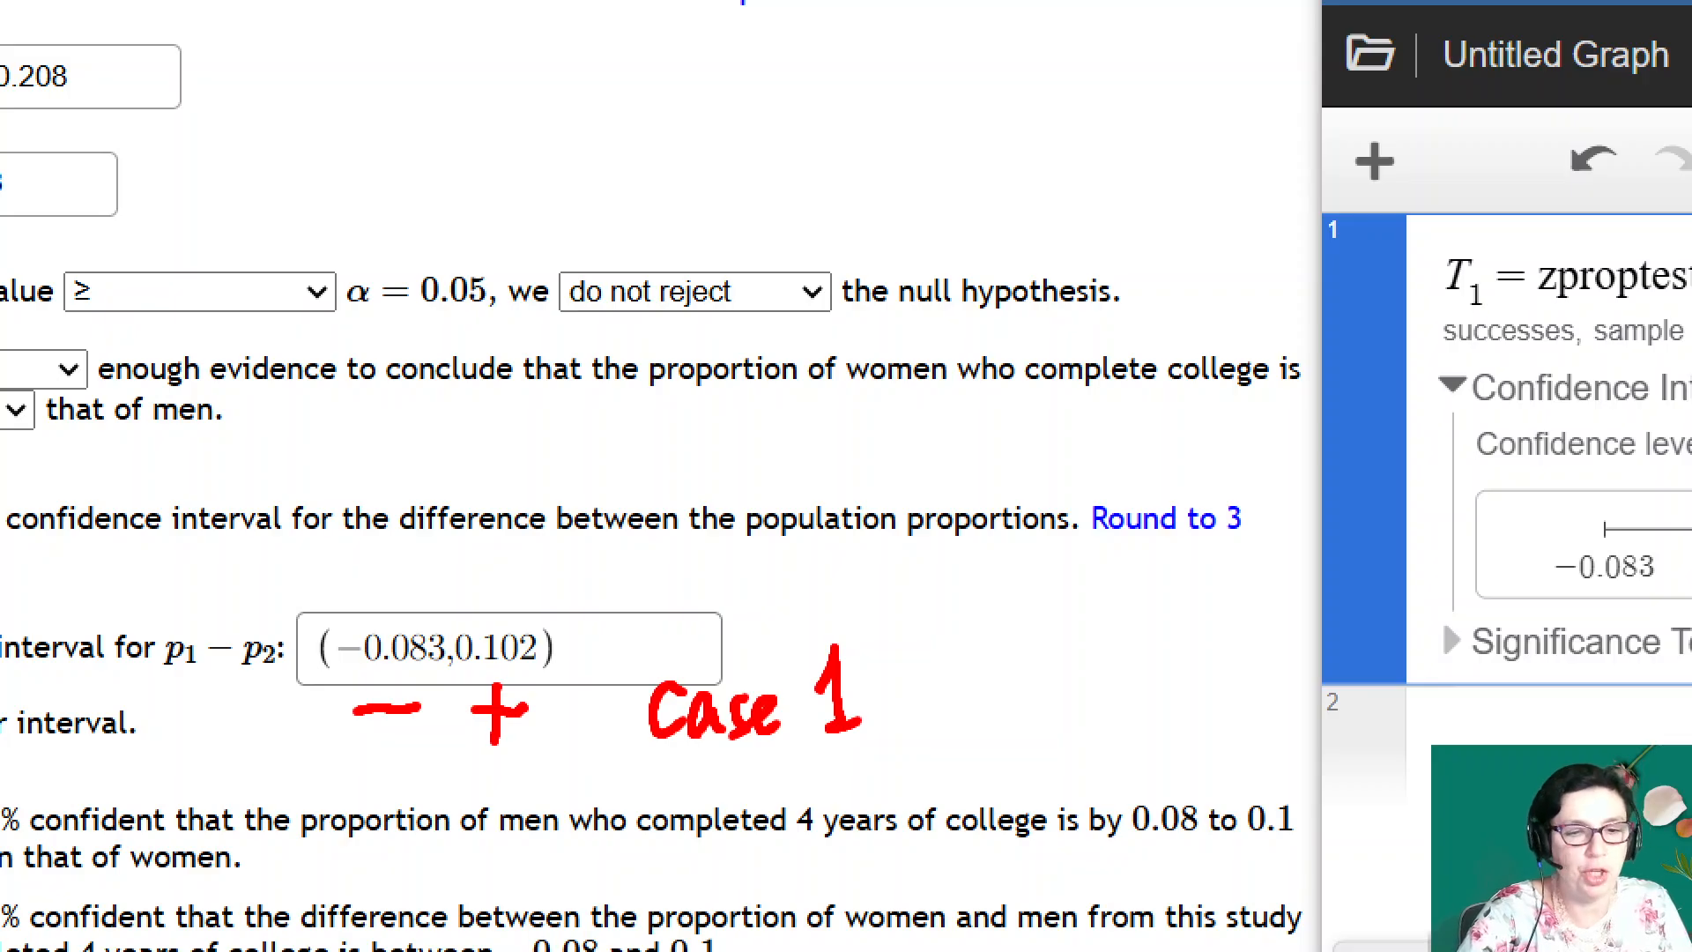
mouse_move(161, 635)
mouse_down()
mouse_move(292, 657)
mouse_move(172, 612)
mouse_up()
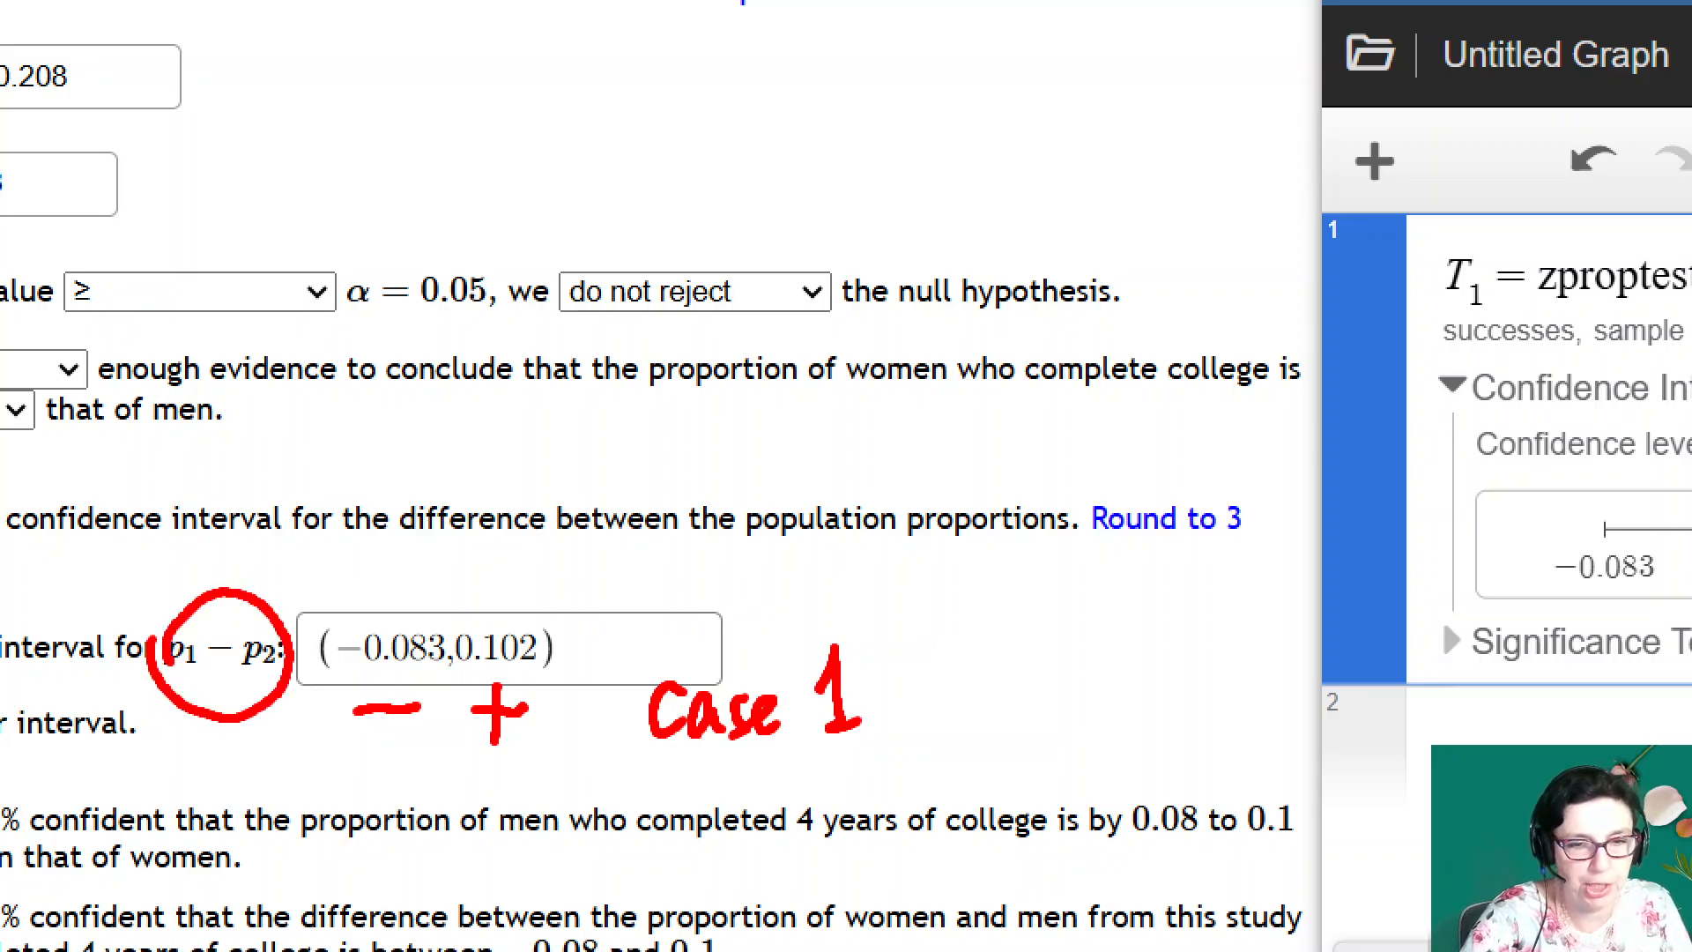
mouse_move(291, 614)
mouse_down()
mouse_move(360, 562)
mouse_move(445, 595)
mouse_move(461, 568)
mouse_up()
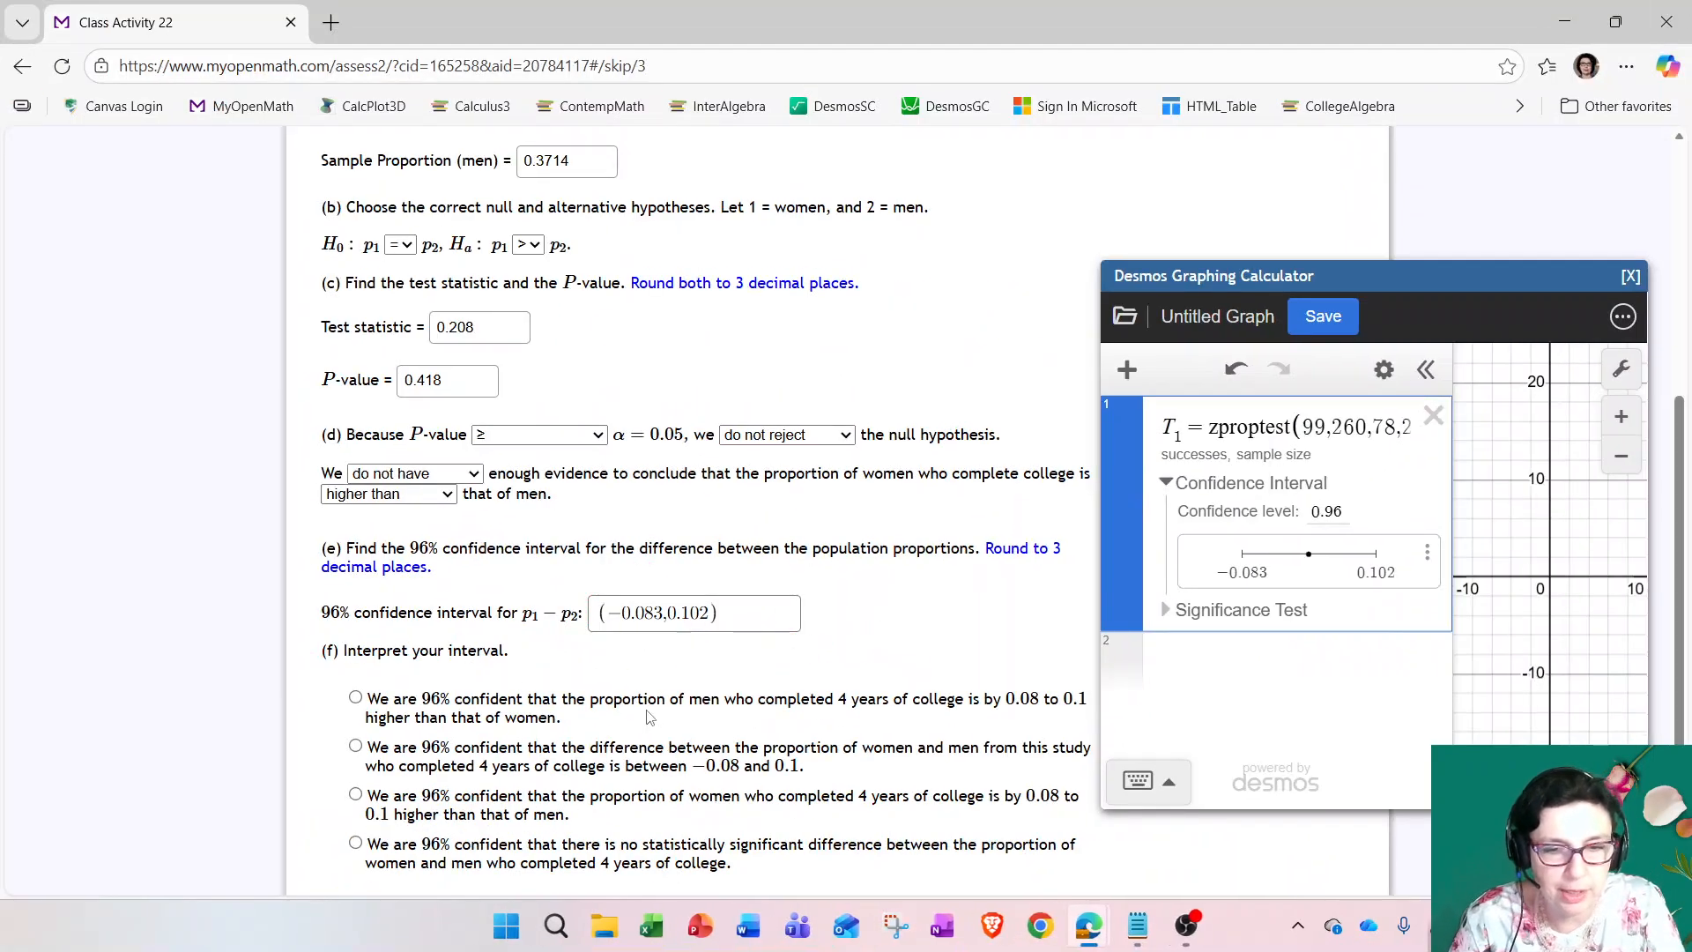
Step: In part (f), choose the interpretation that there is no statistically significant difference between the proportions of women and men
scroll(652, 656, down, 1)
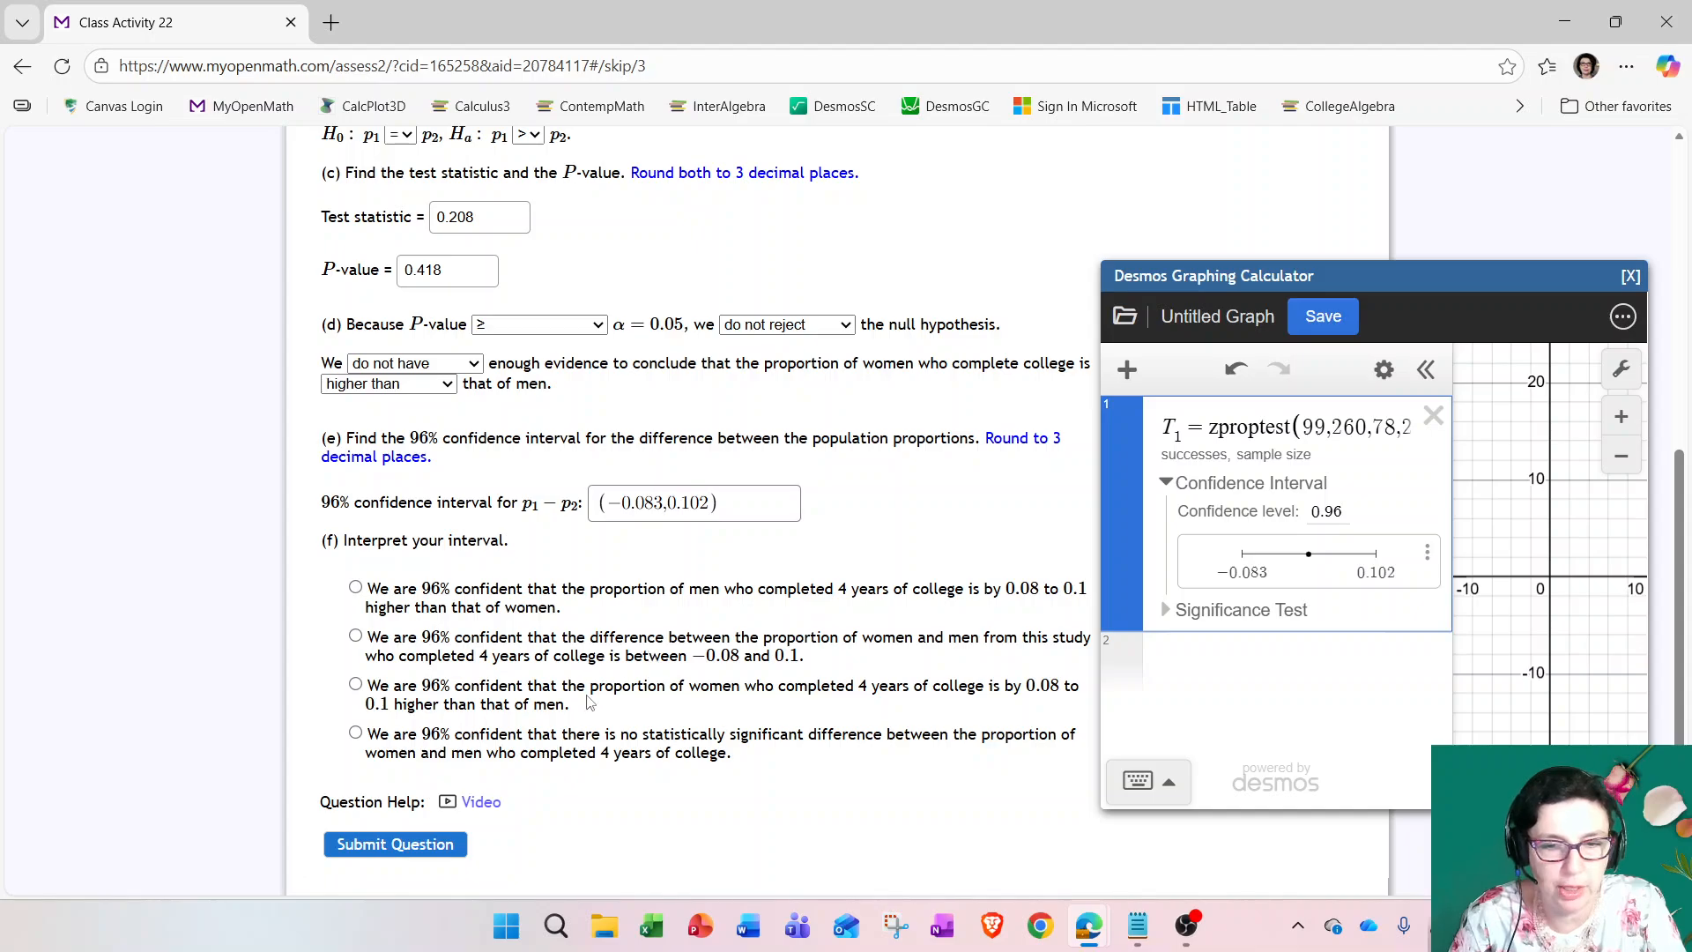
click(356, 734)
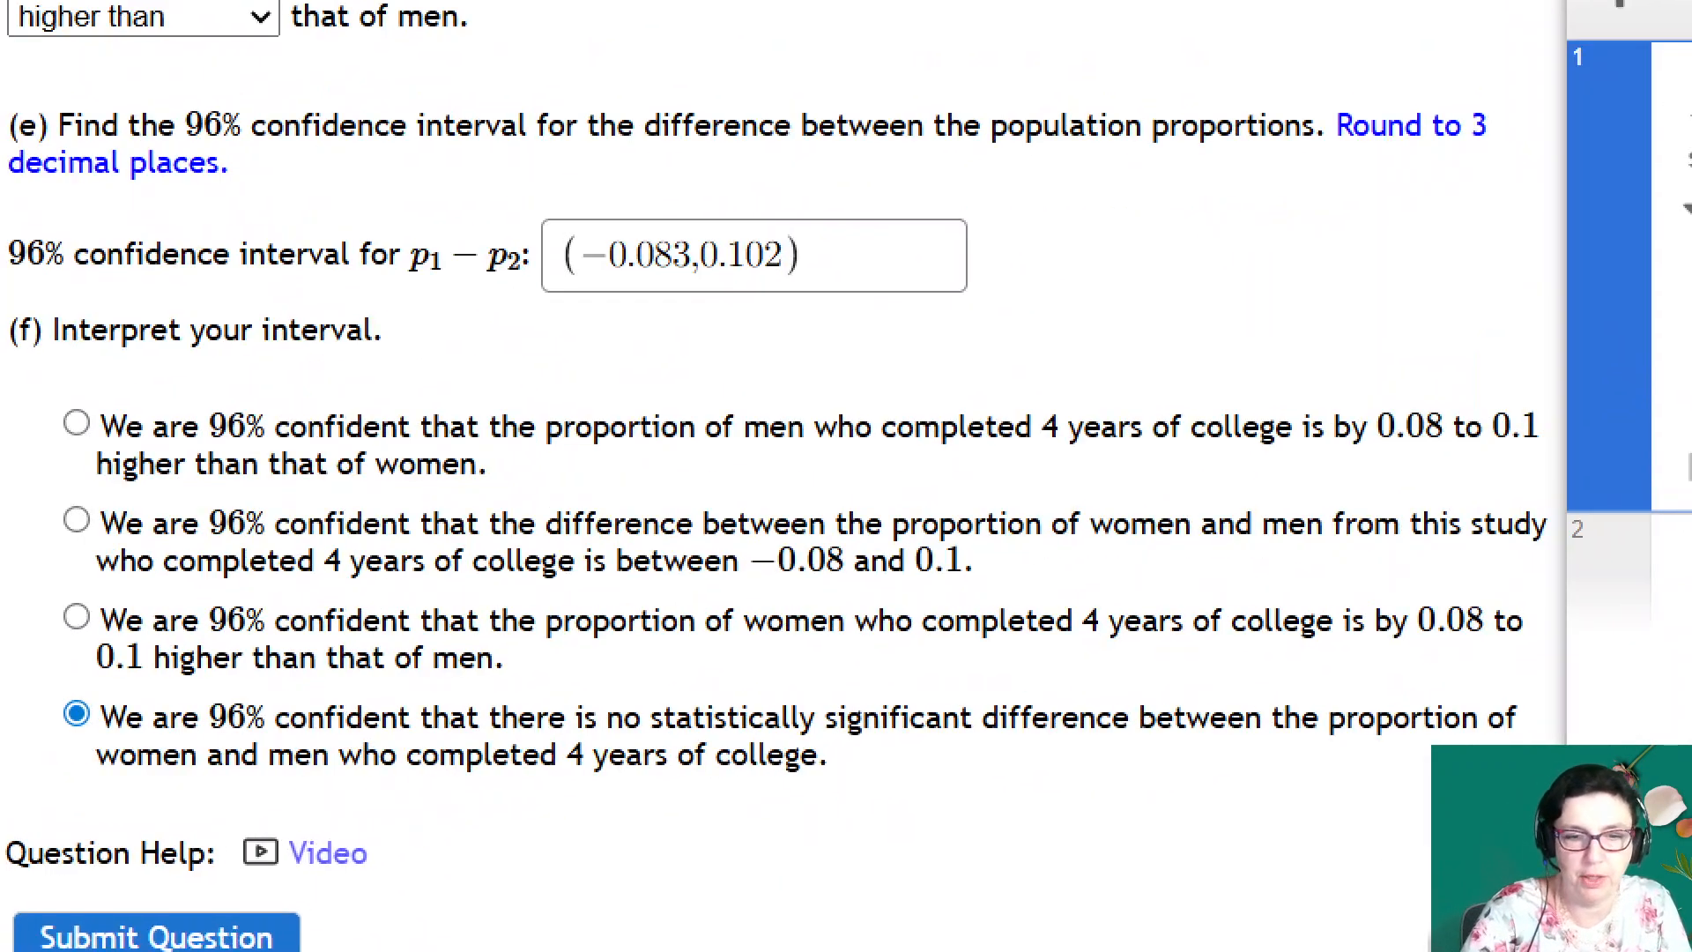
drag(610, 324, 691, 310)
drag(729, 315, 789, 306)
drag(760, 283, 751, 333)
mouse_move(587, 732)
mouse_down()
mouse_move(615, 744)
mouse_move(987, 716)
mouse_move(617, 656)
mouse_move(589, 741)
mouse_up()
drag(1030, 573, 1070, 758)
click(1073, 859)
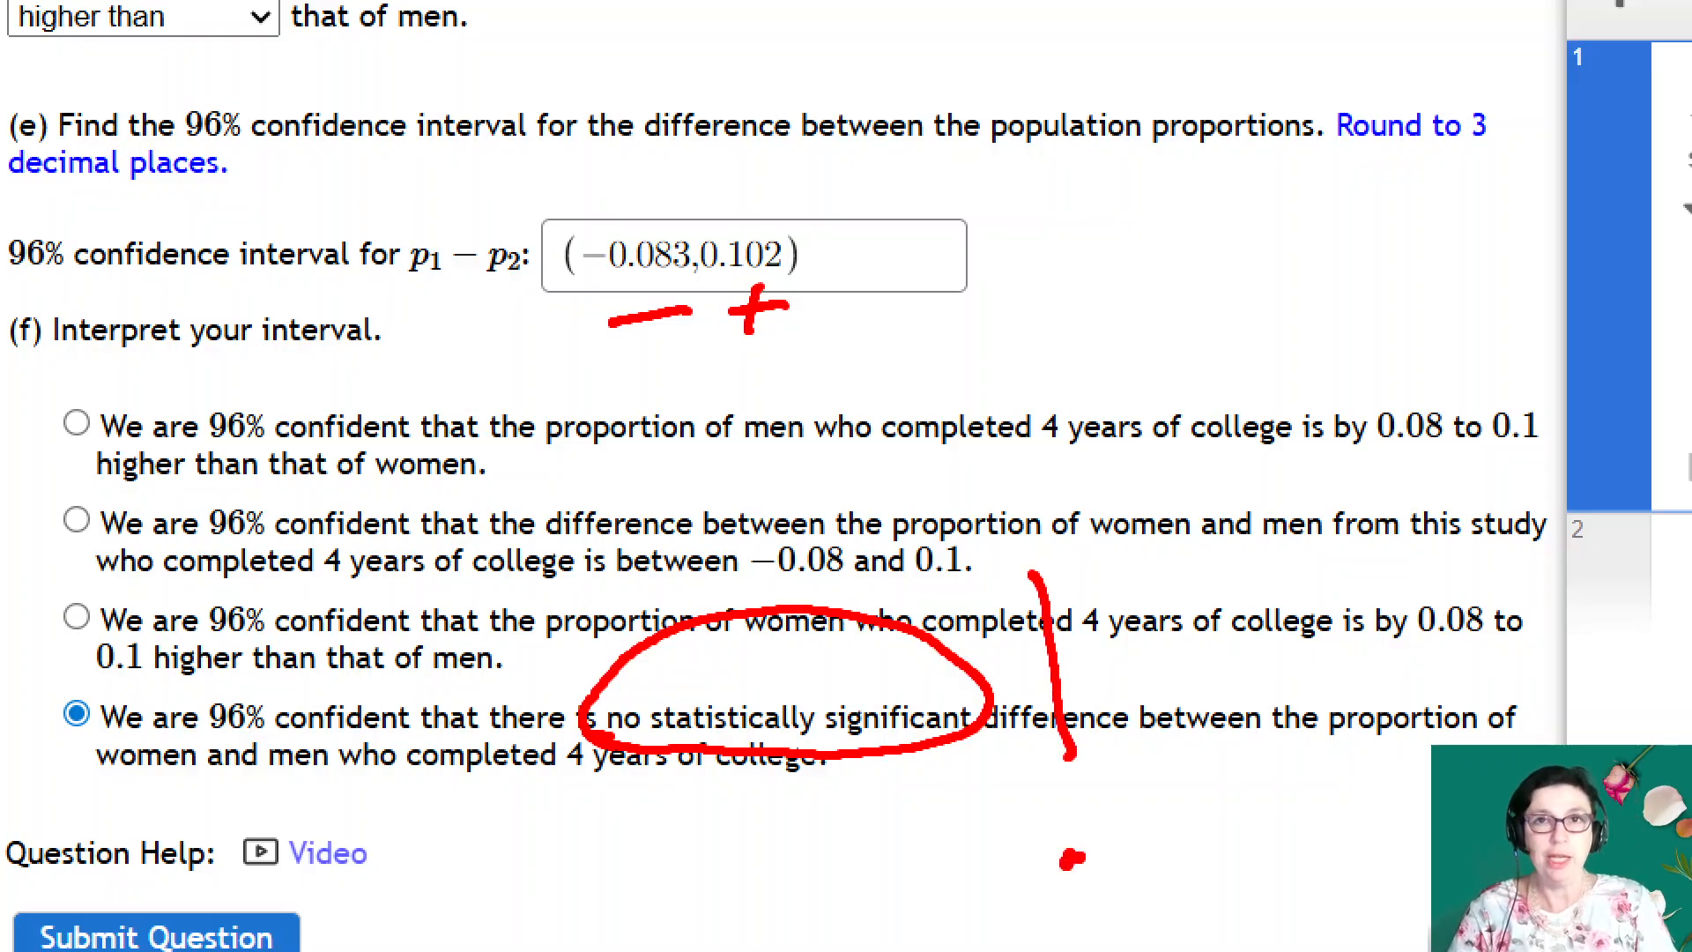